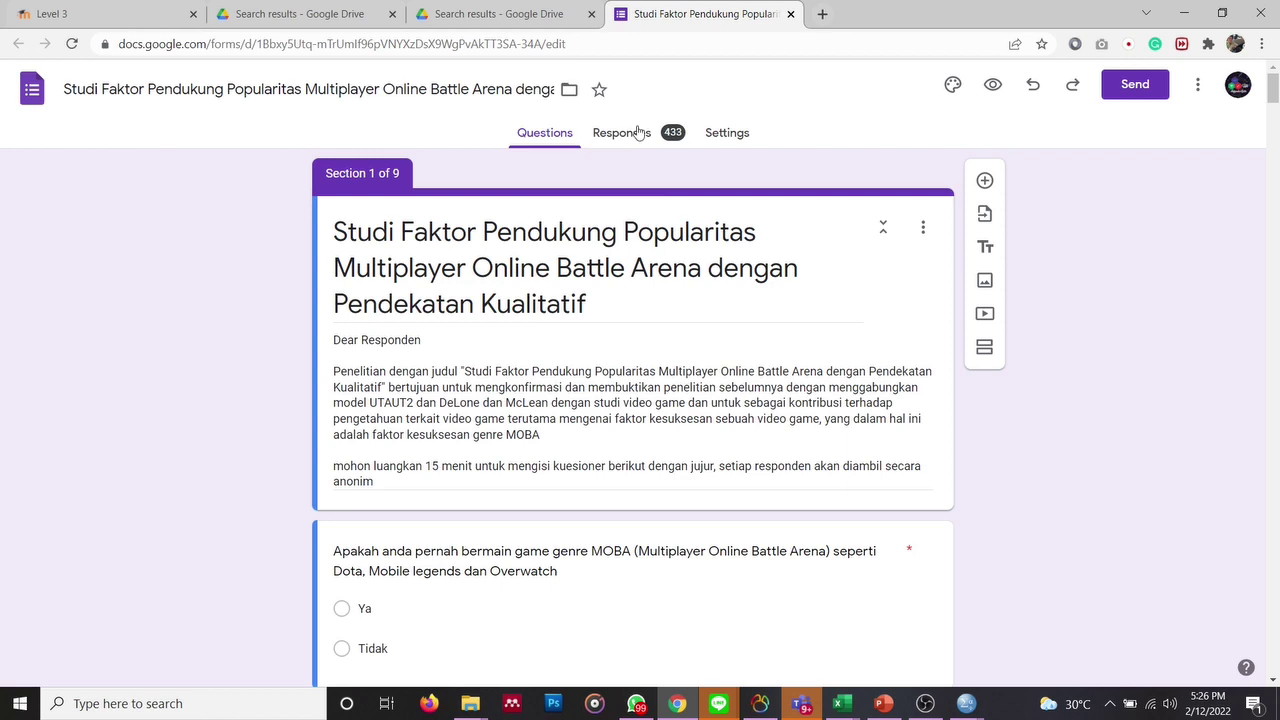
Open the form's responses, examine them in the linked Google Sheets spreadsheet, and close that spreadsheet
left_click(620, 134)
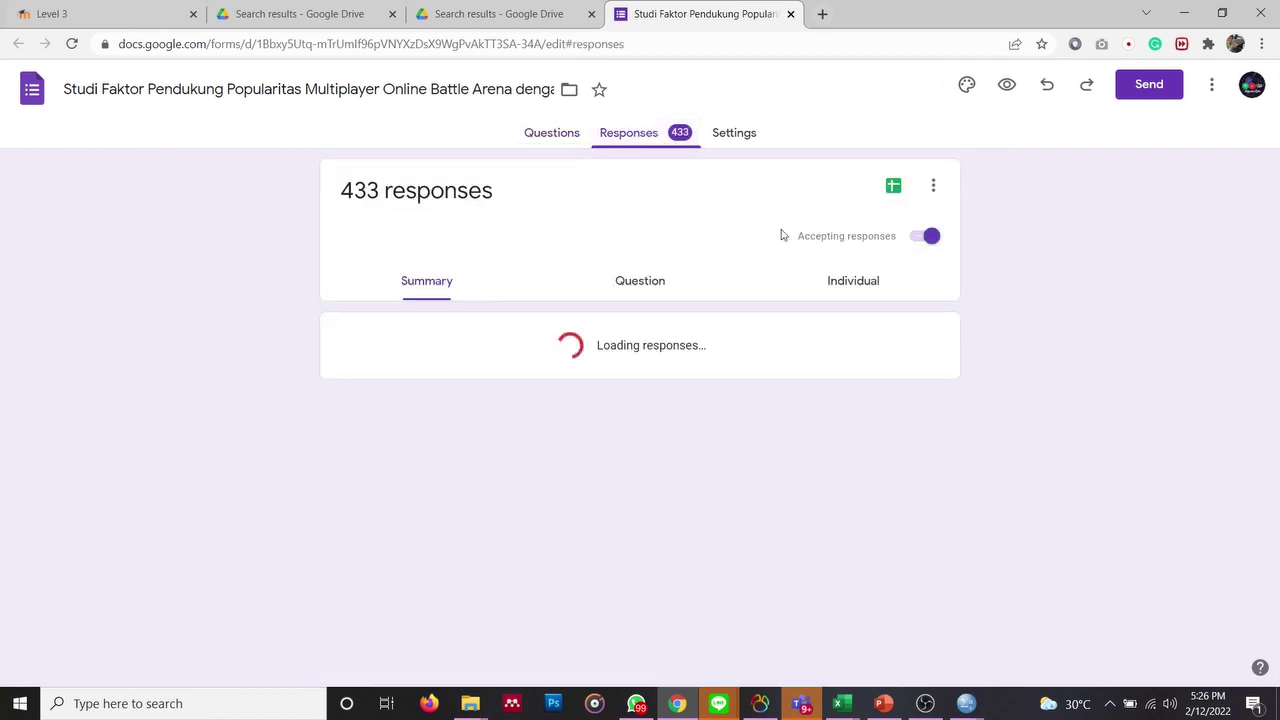
left_click(886, 188)
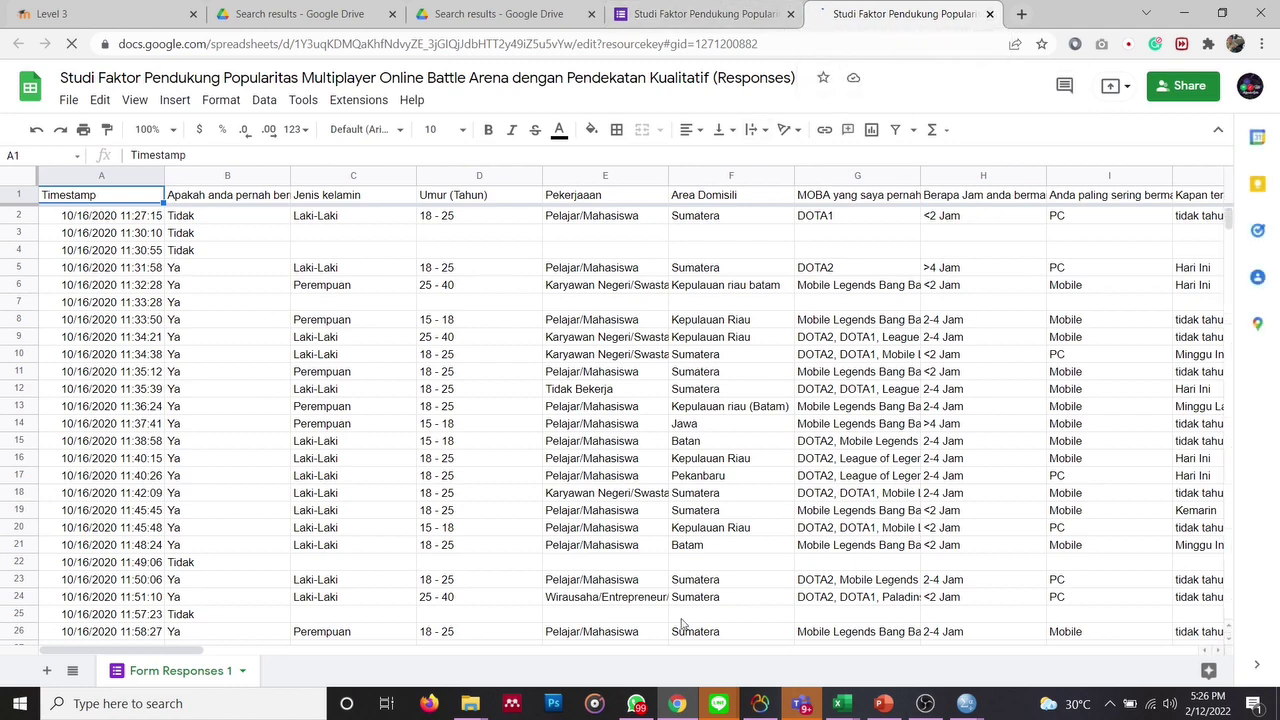
mouse_move(181, 650)
left_mouse_down()
mouse_move(1176, 652)
mouse_move(180, 651)
left_mouse_up()
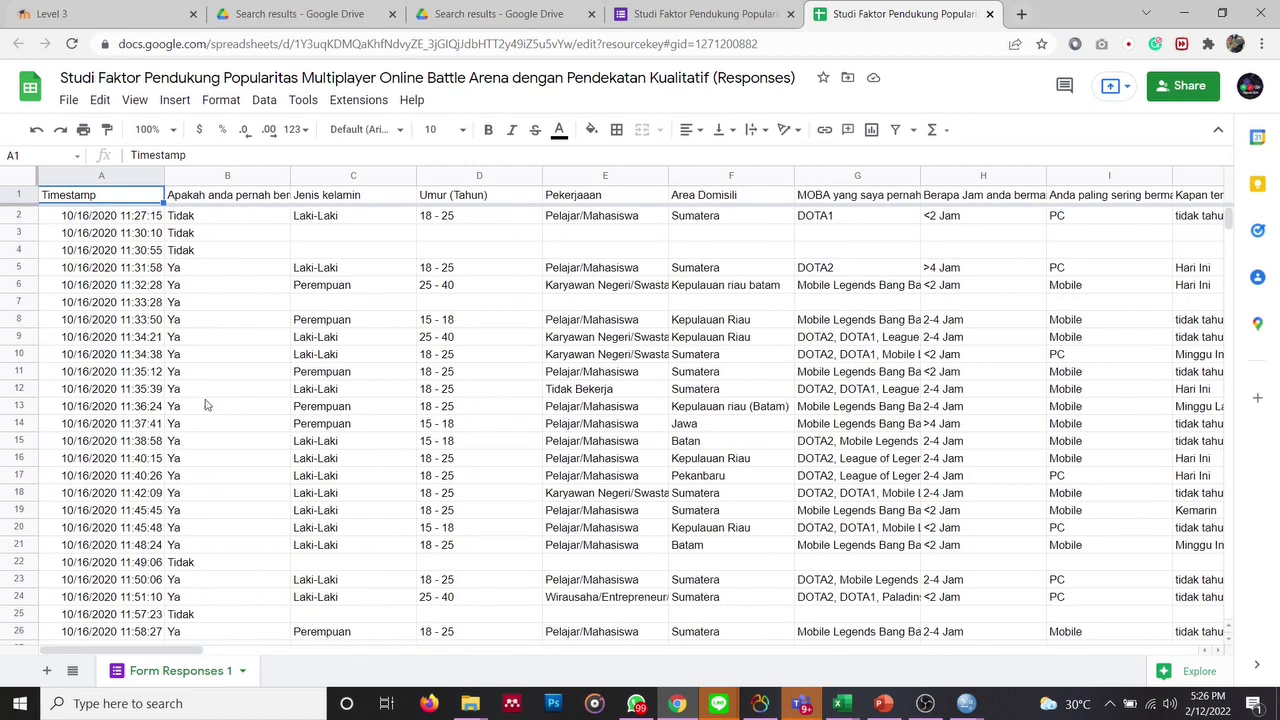
left_click(988, 15)
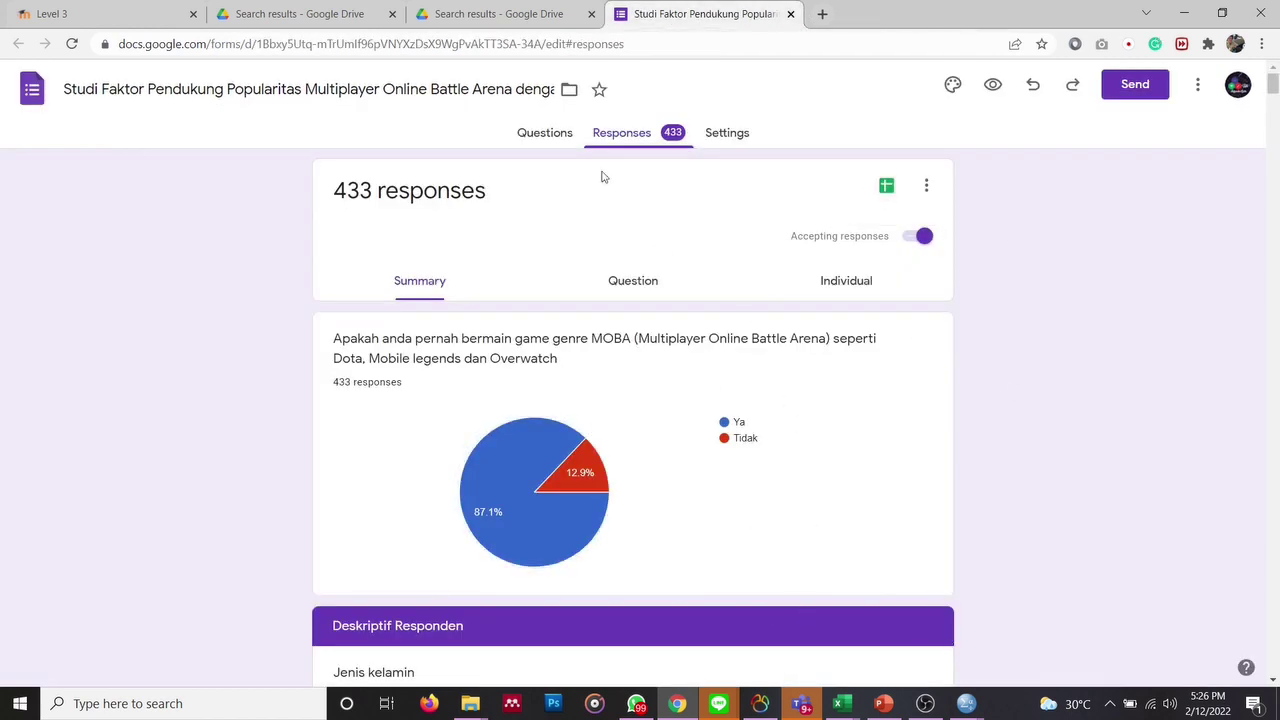
Switch to the raw redacted ready.xlsx workbook in Excel and select a cell in the first column
mouse_move(848, 708)
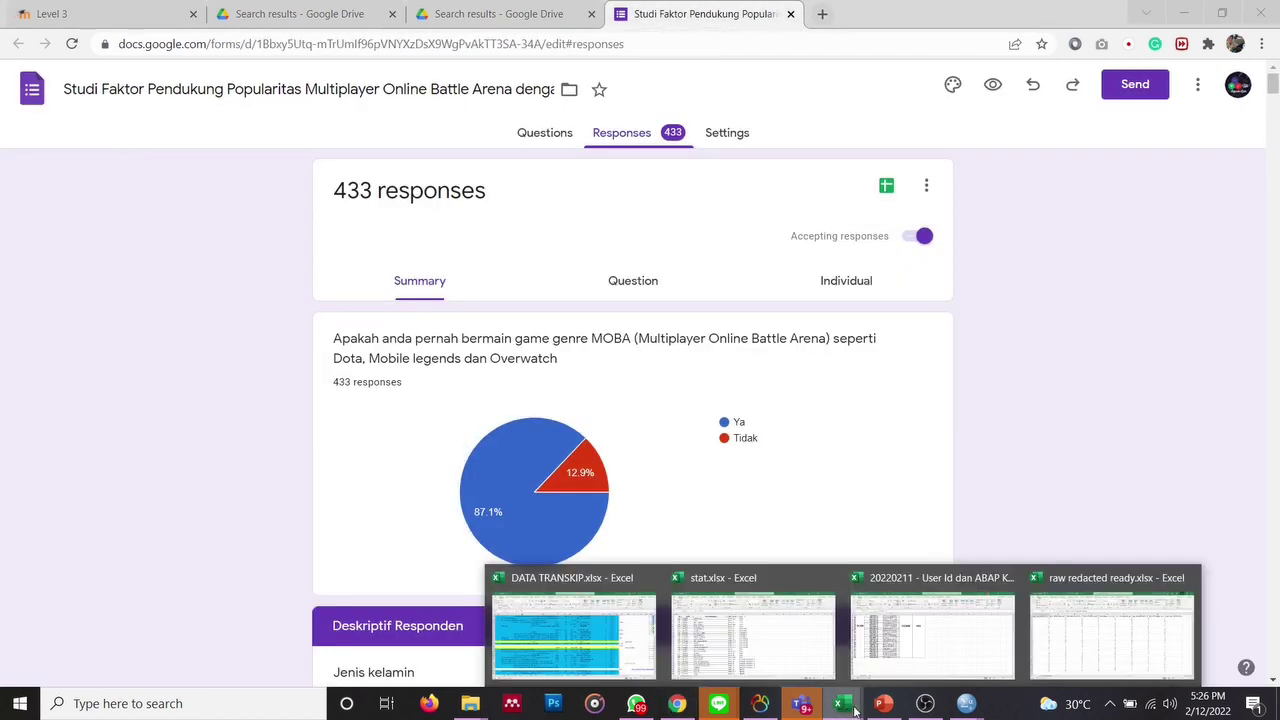
left_click(1115, 640)
left_click(272, 296)
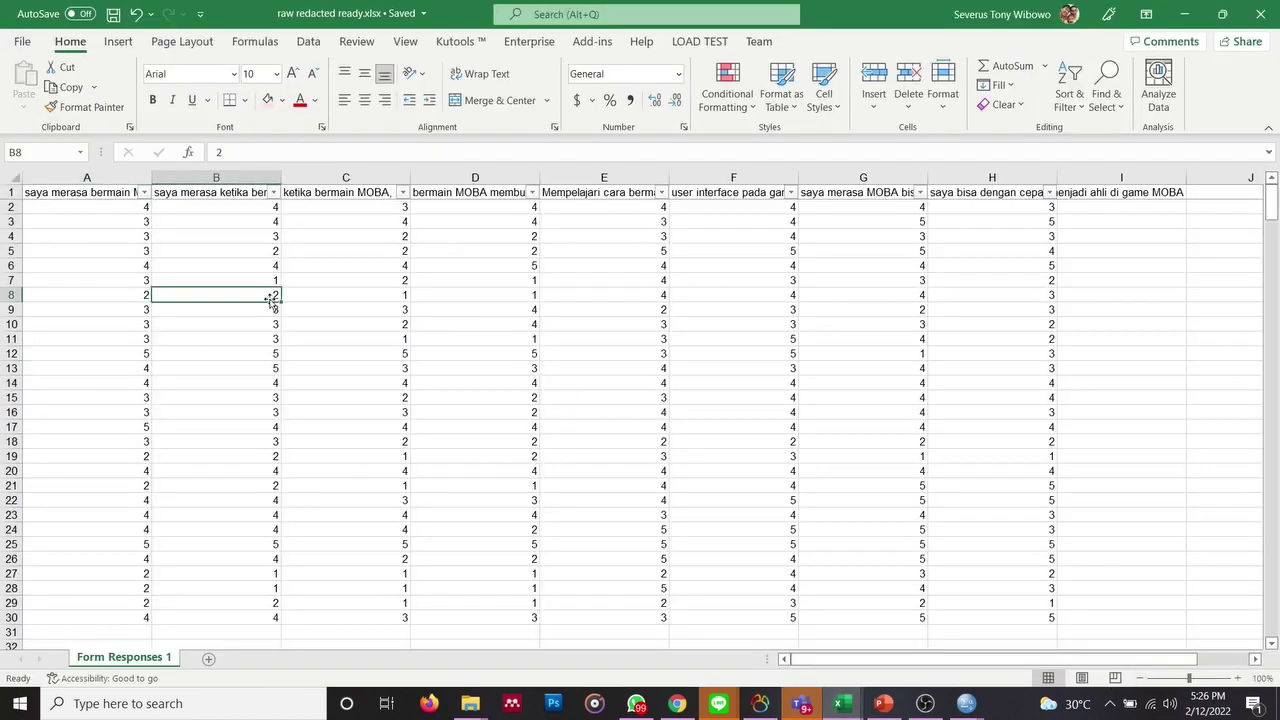
key("Left")
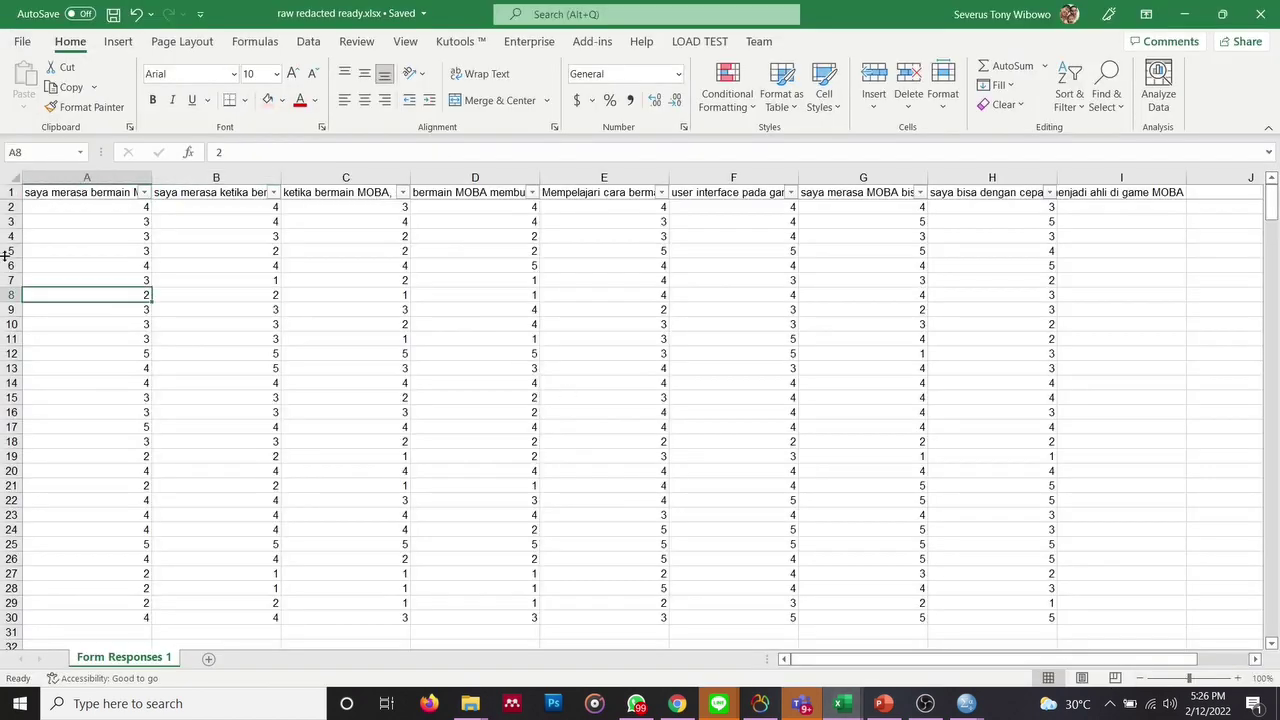
Insert a new column before column A with the header timestamp, and delete that column again
right_click(52, 177)
left_click(126, 326)
left_click(91, 190)
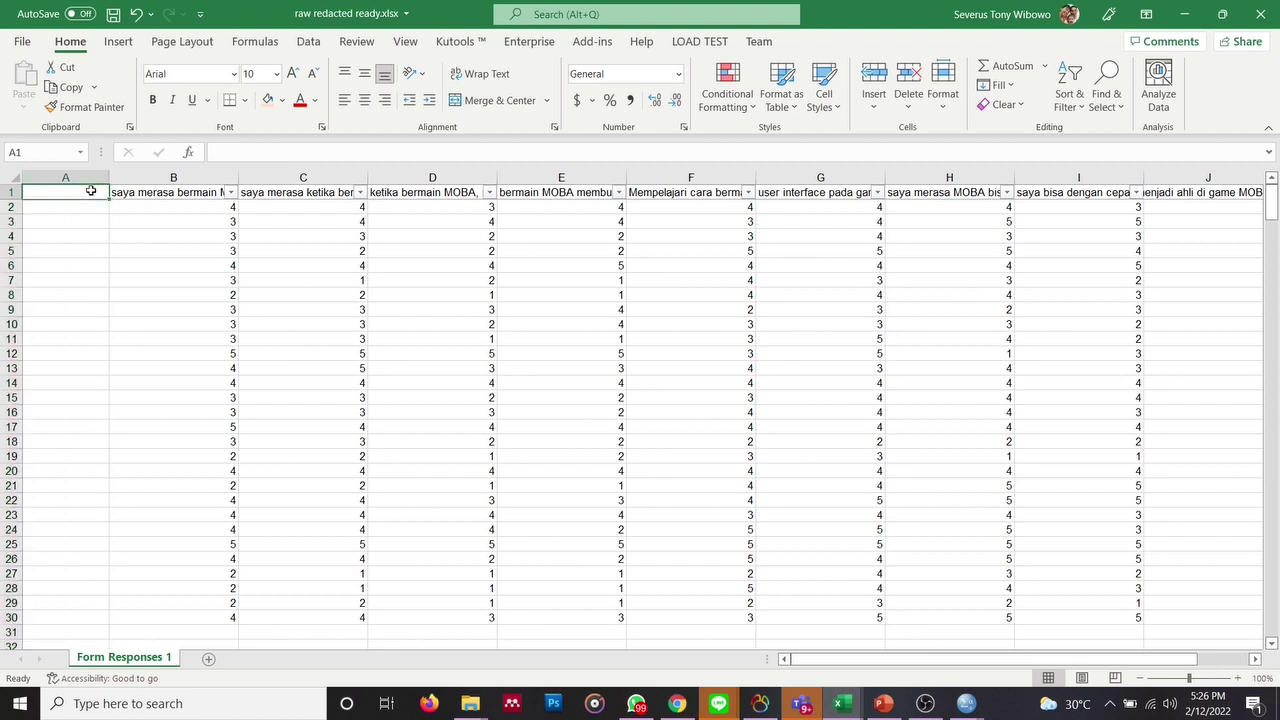
type("times")
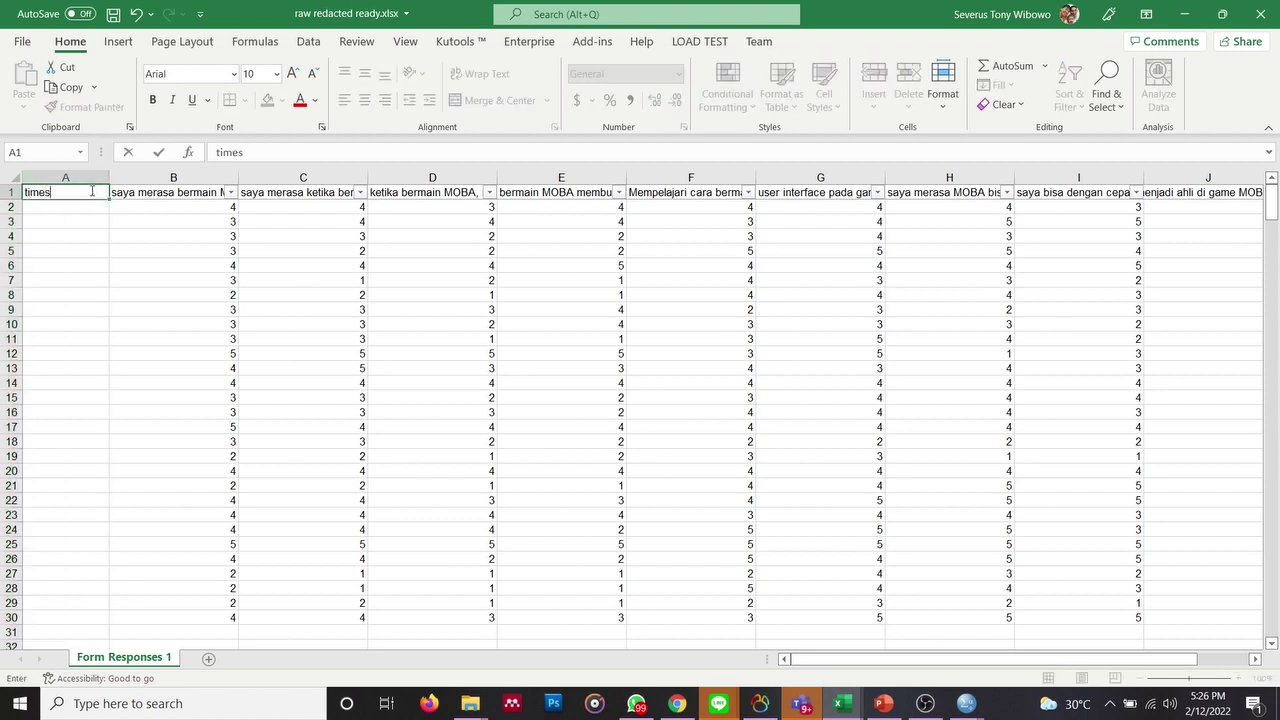
type("tamp")
key("Return")
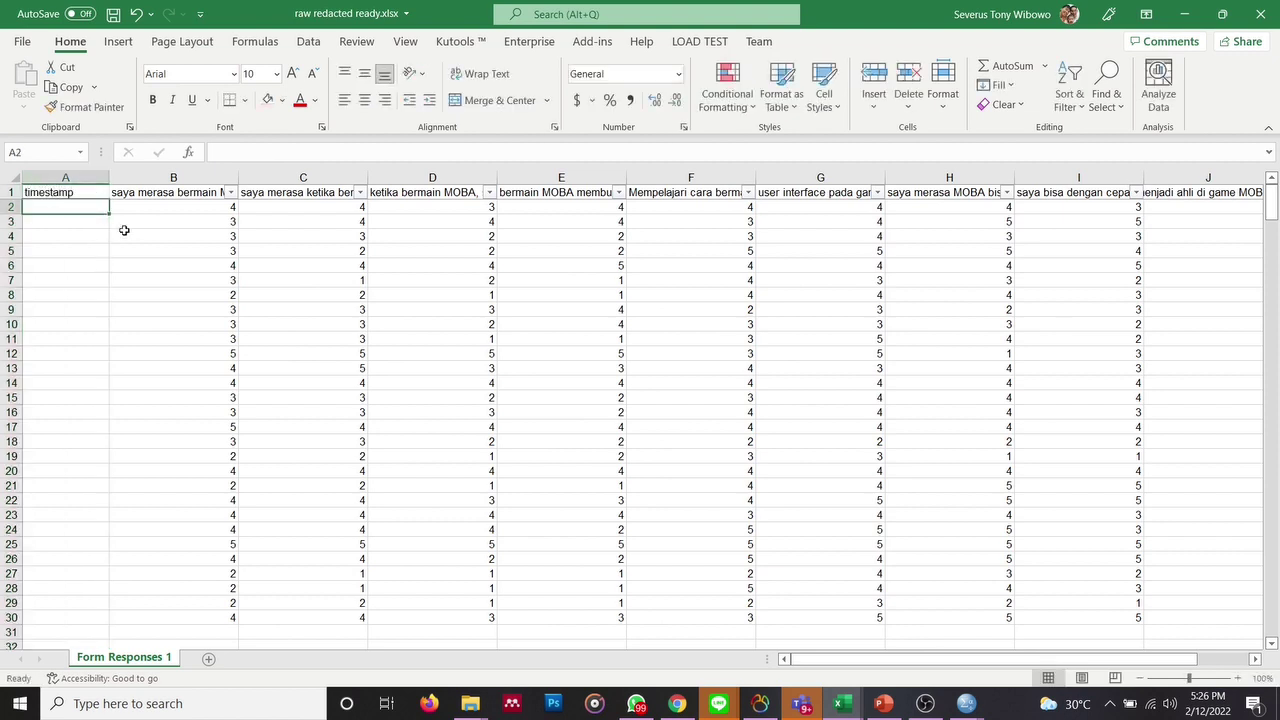
right_click(67, 177)
left_click(136, 343)
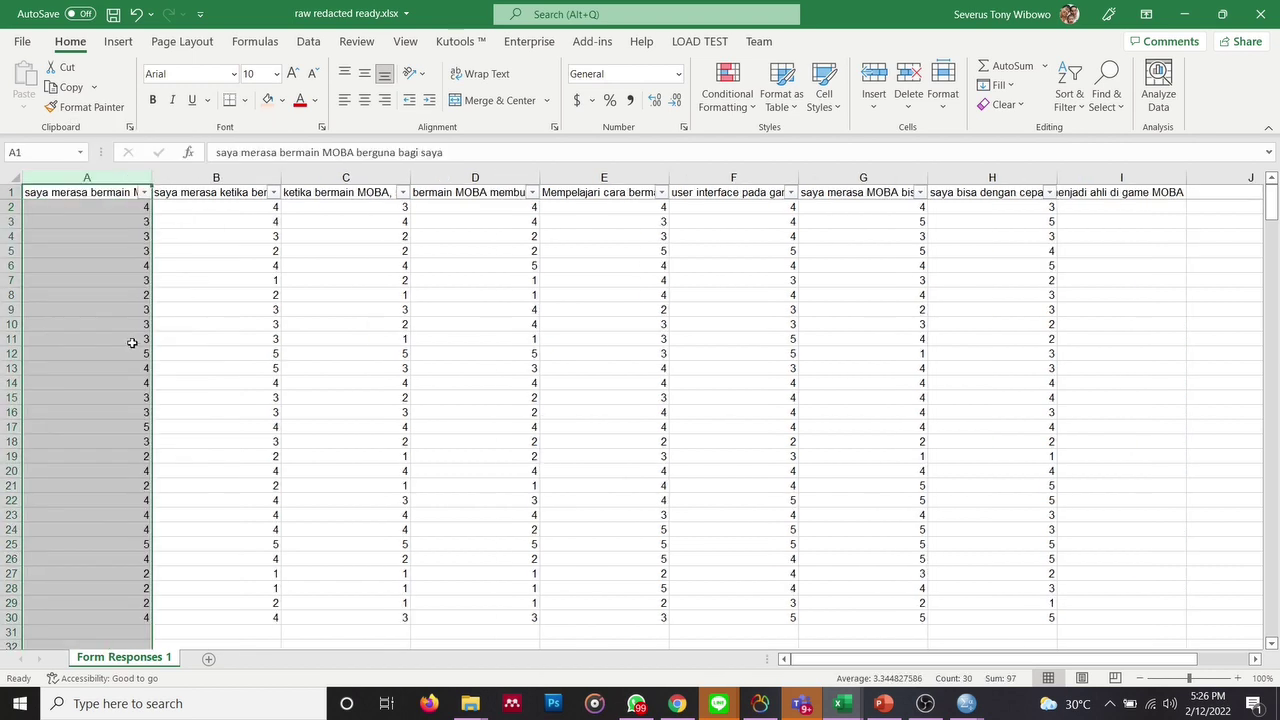
Replace the question texts in header cells A1 and B1 with the codes PU01 and PU02
left_click_drag(85, 192, 1038, 204)
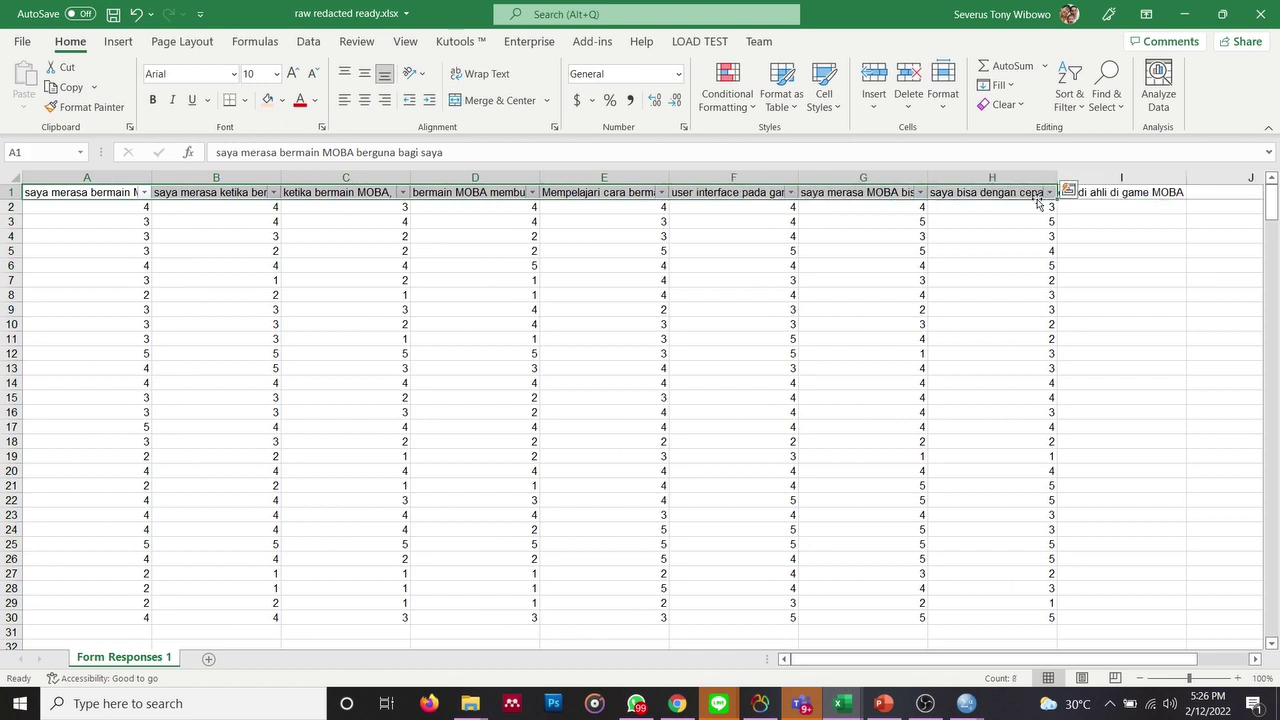
left_click(88, 186)
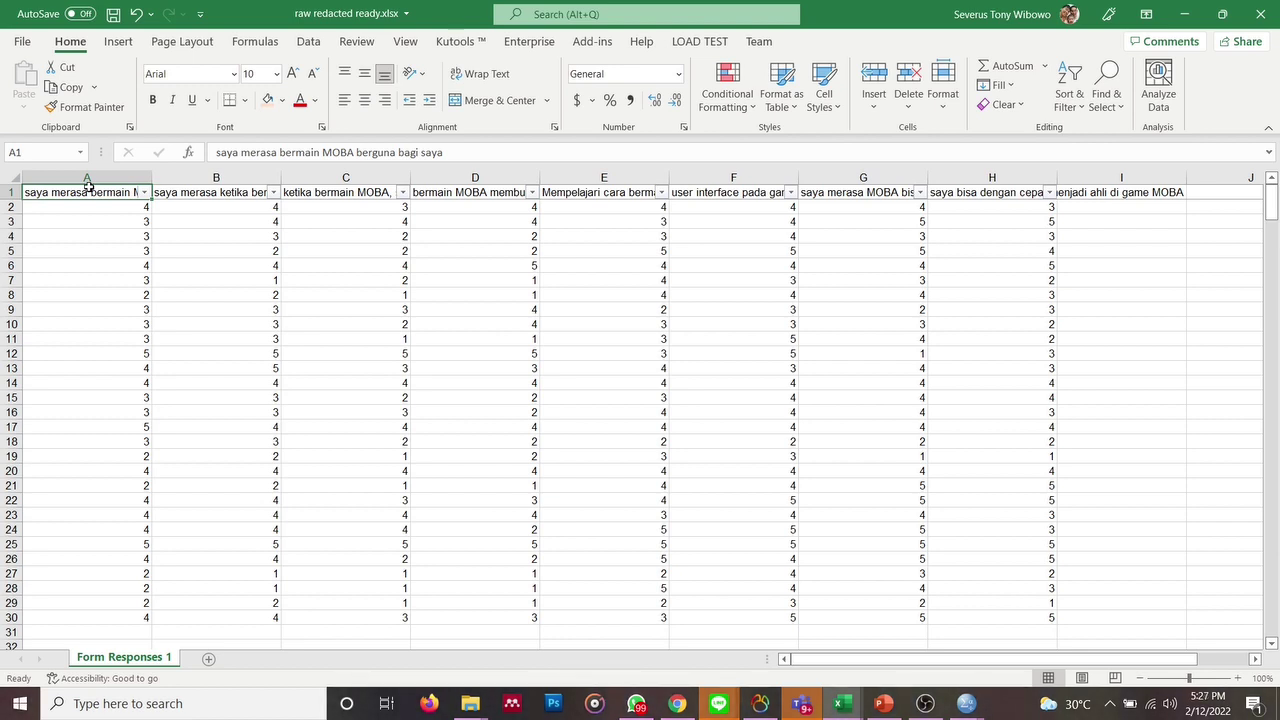
type("PU")
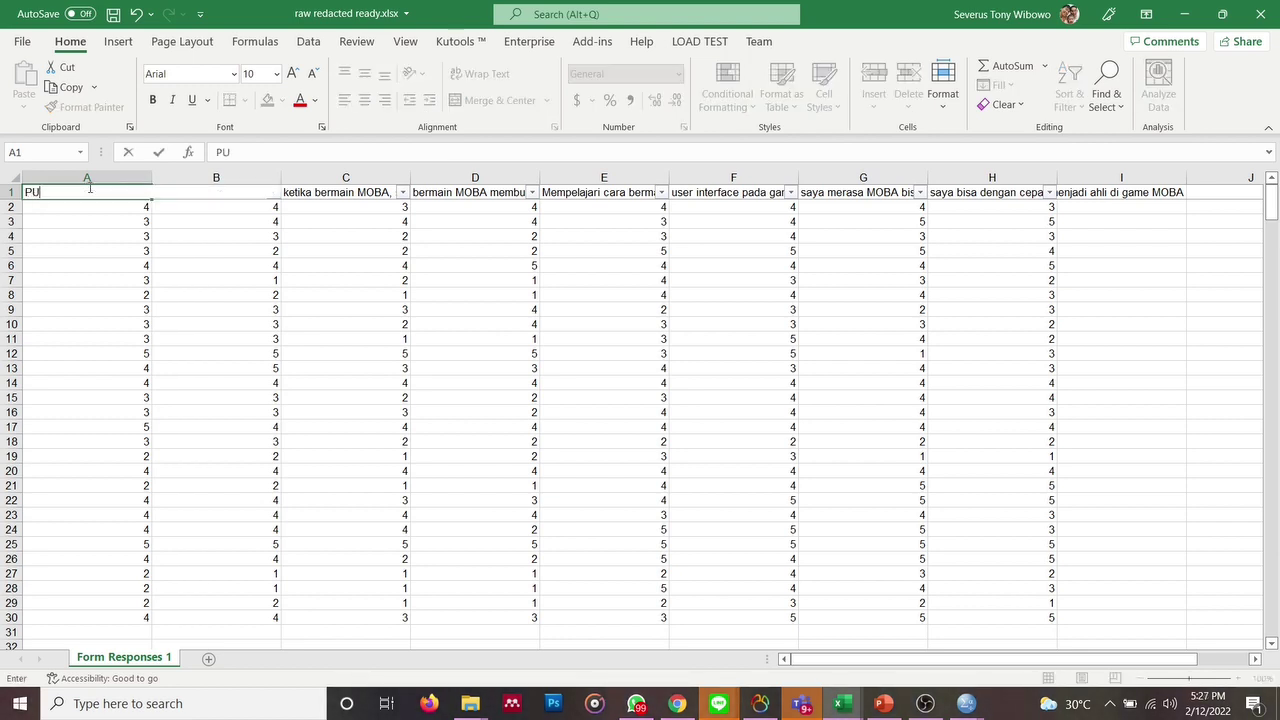
type("01")
key("Tab")
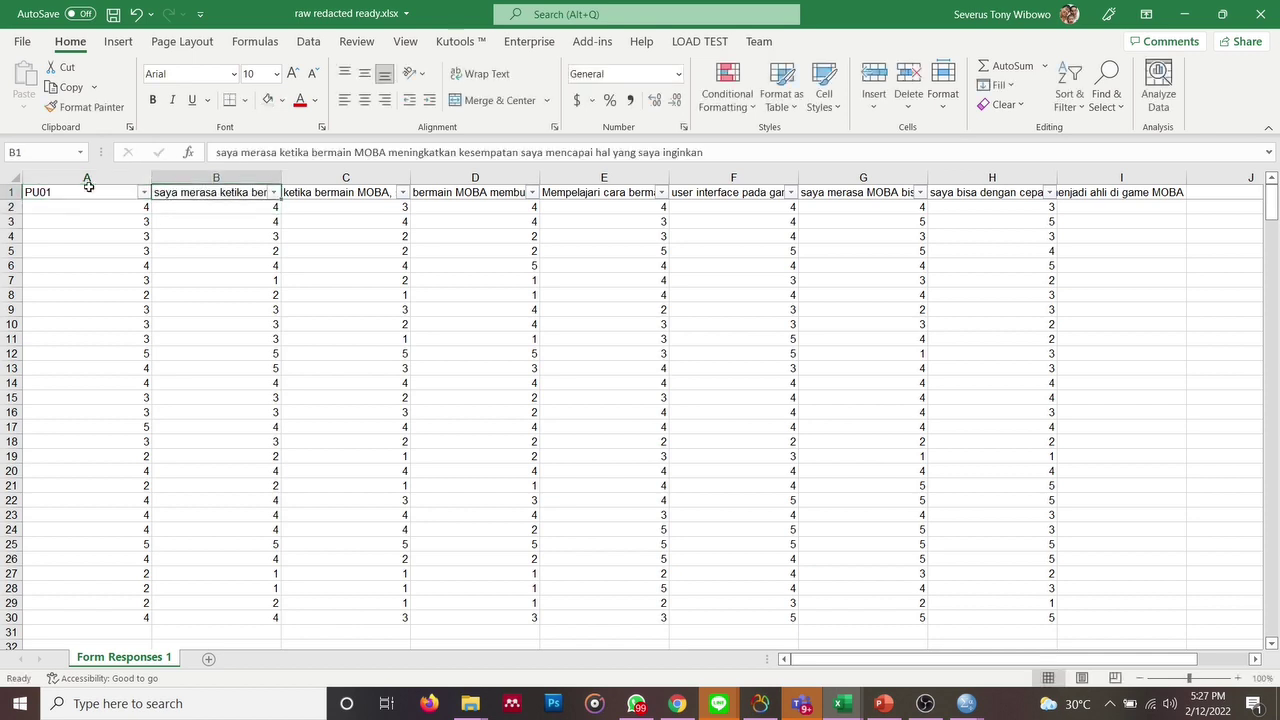
type("{")
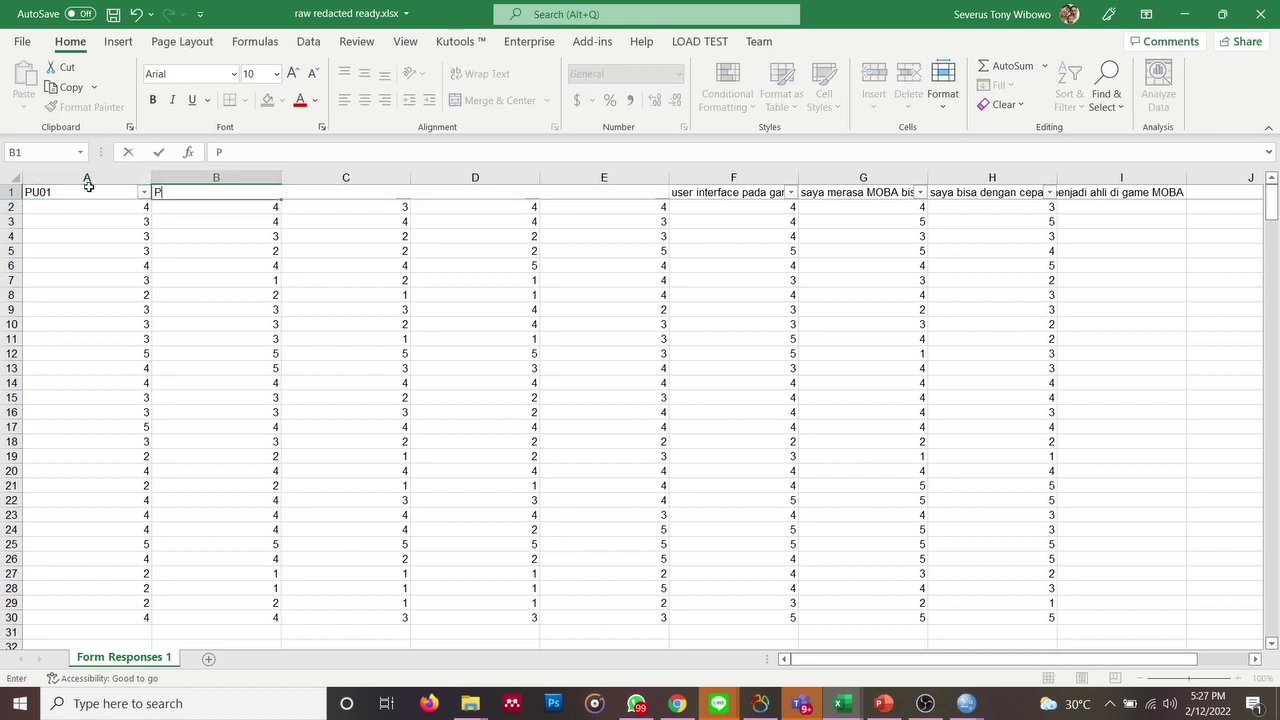
type("U02")
key("Tab")
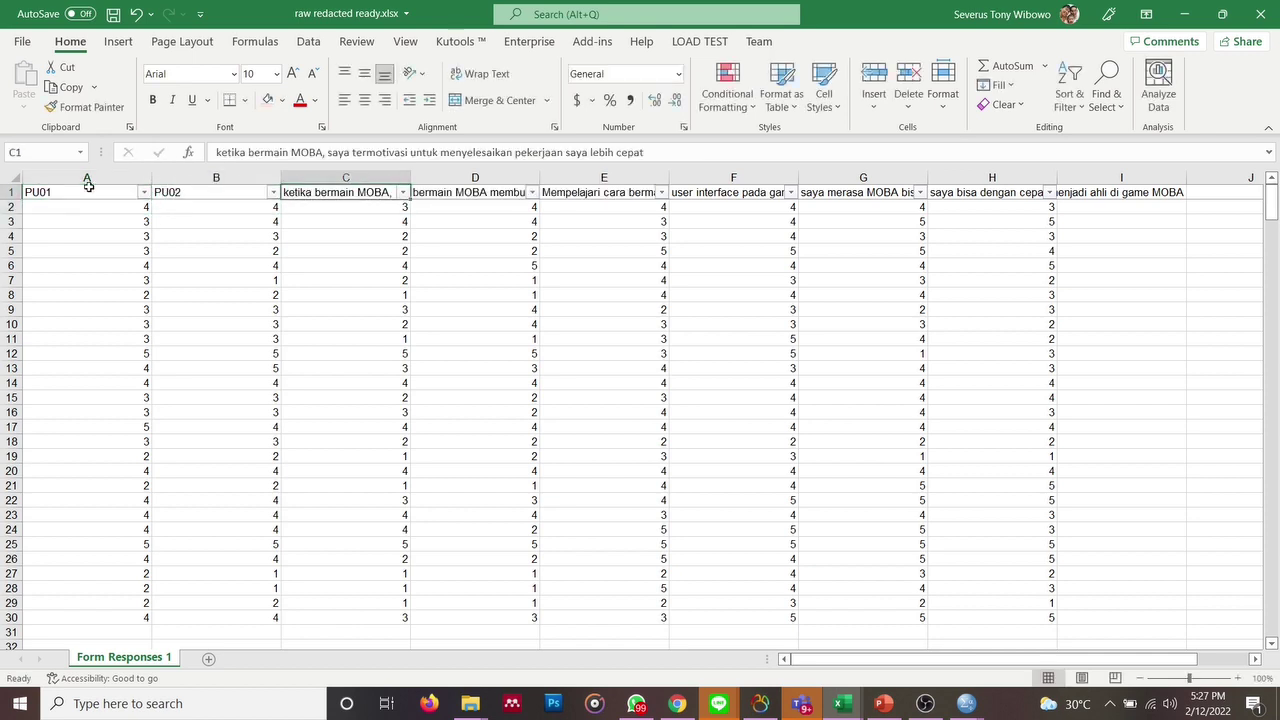
Replace the question texts in header cells C1 and D1 with the codes PU03 and PU04
type("{U")
key("BackSpace")
key("BackSpace")
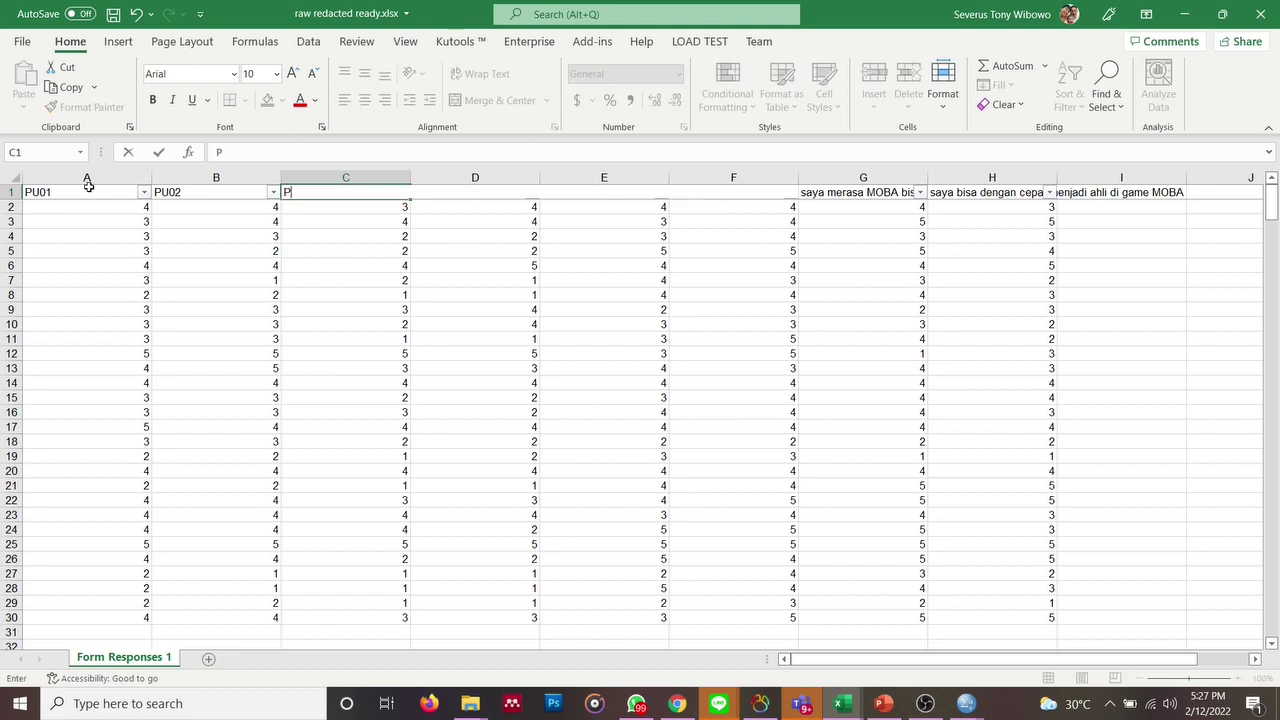
type("PU03")
key("Tab")
type("PU")
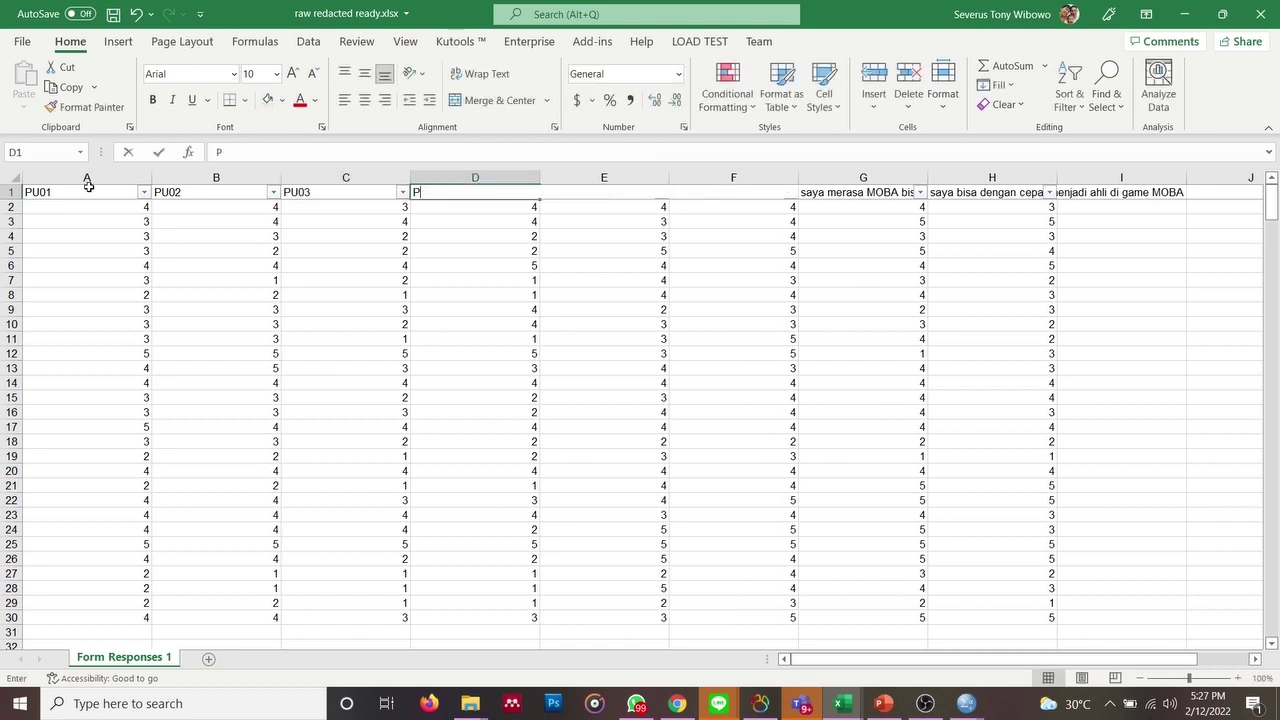
key("Tab")
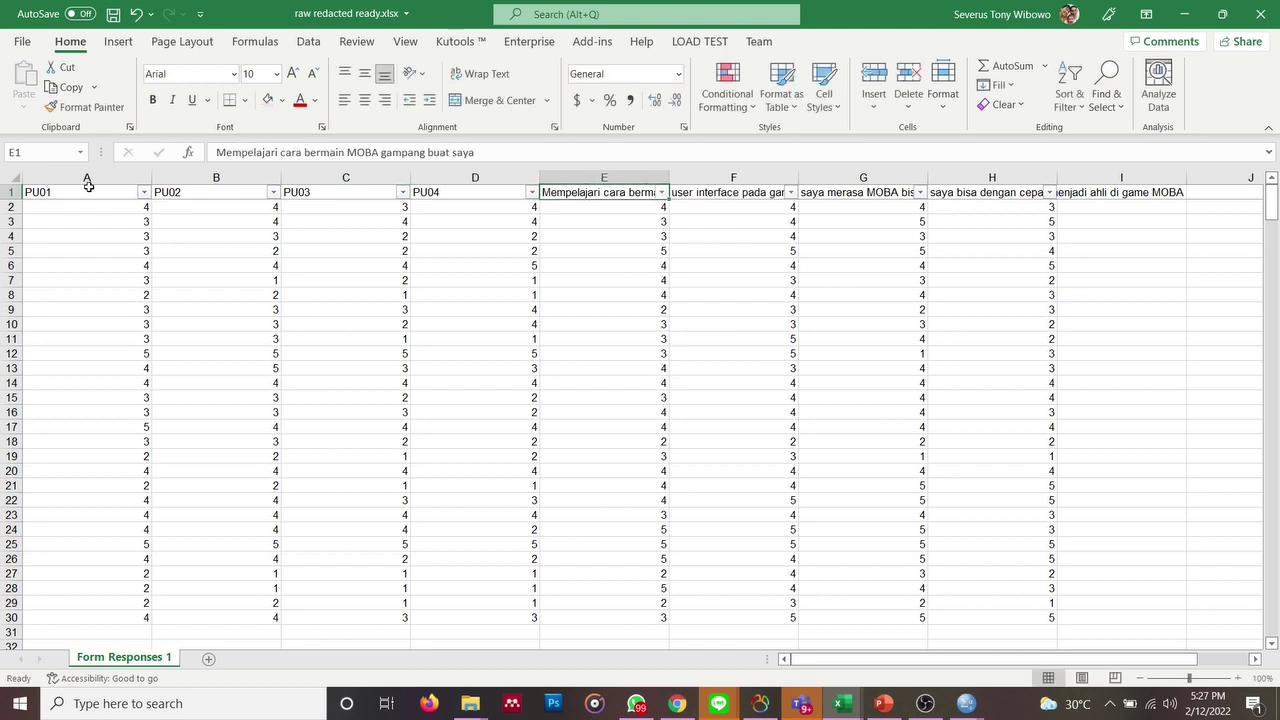
Replace the question text in header cell E1 with the code PEOU01
type("PEOU01")
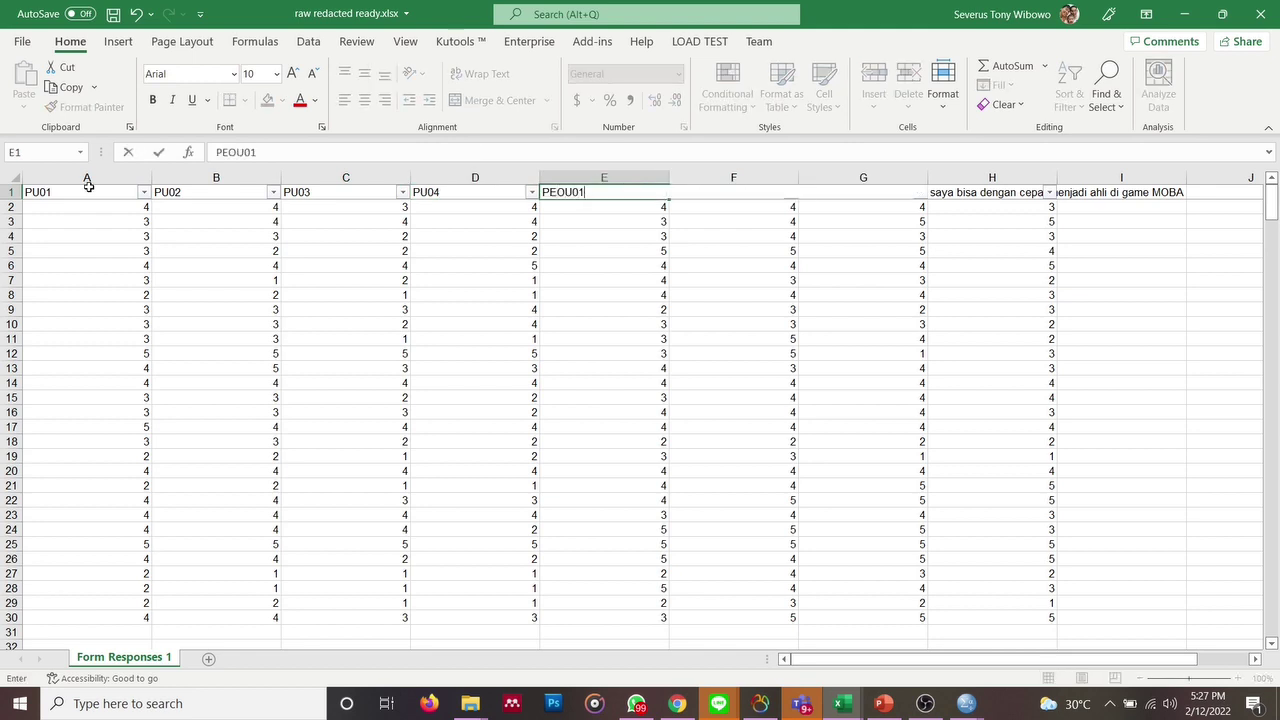
key("Return")
key("Up")
key("Right")
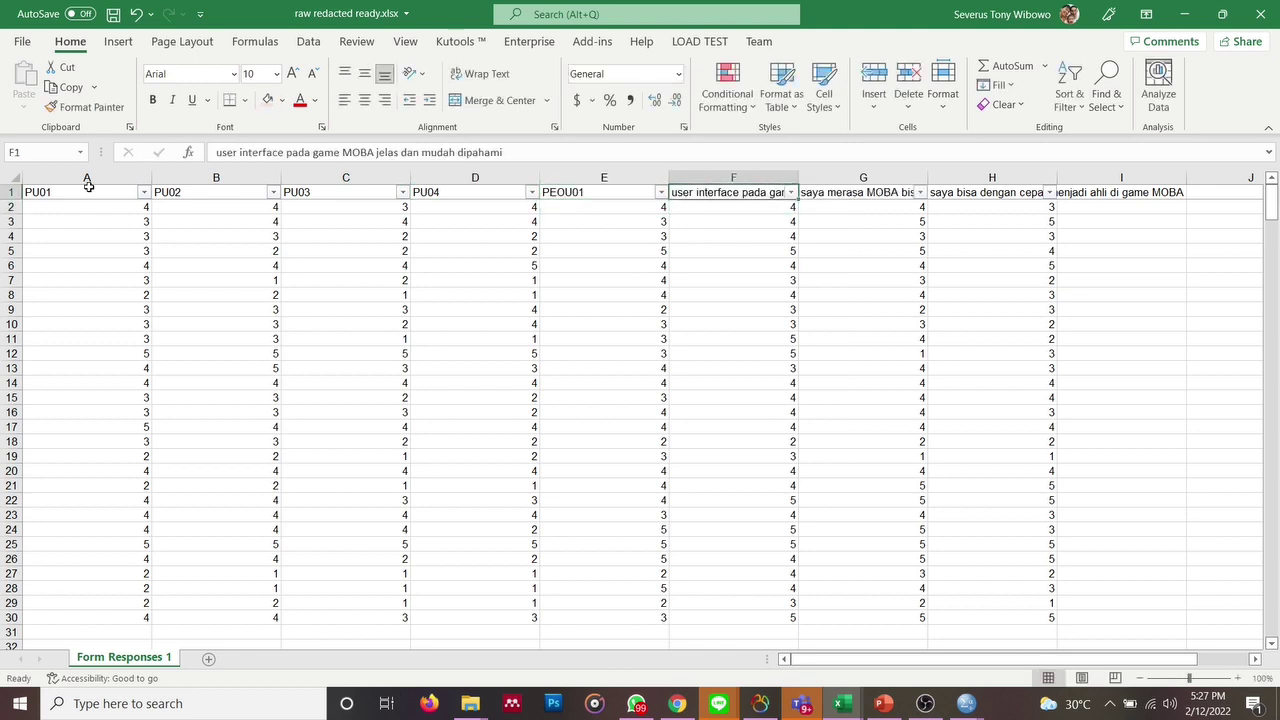
Rename header A1 as PE01 and fill the series across to D1 for PE02, PE03 and PE04
key("Left")
key("Left")
key("Left")
key("Left")
key("Left")
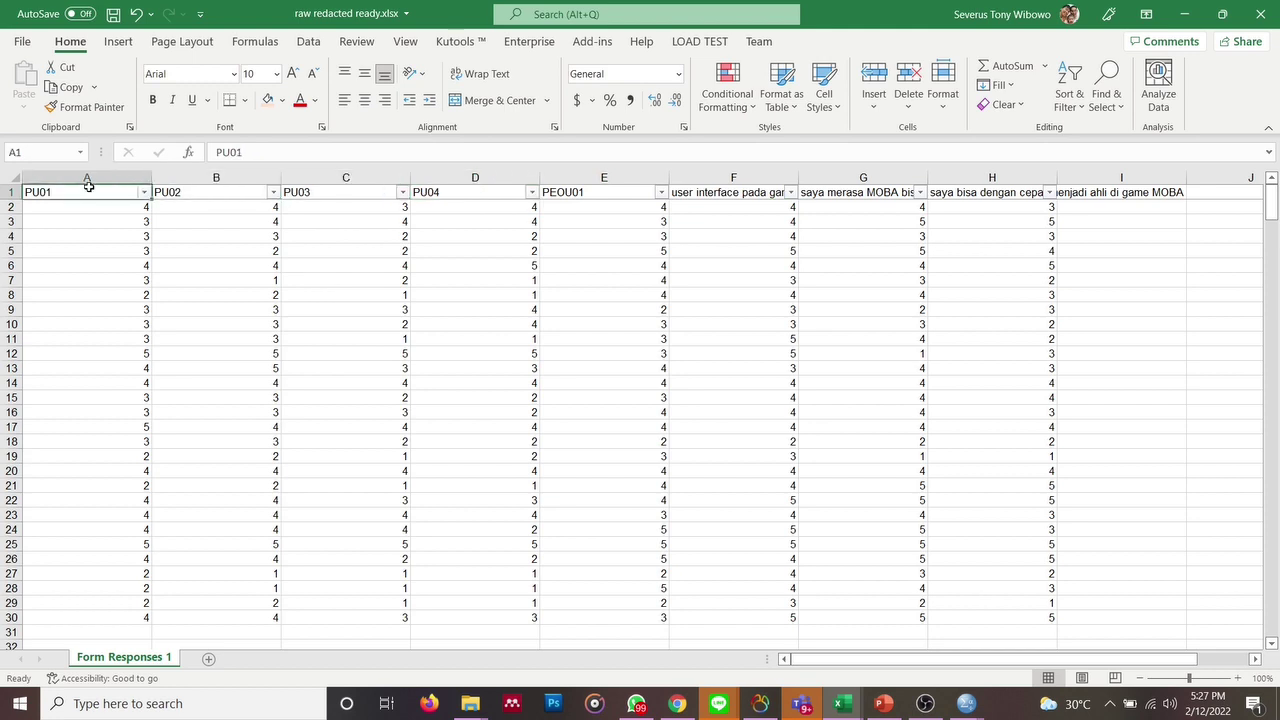
type("PE01")
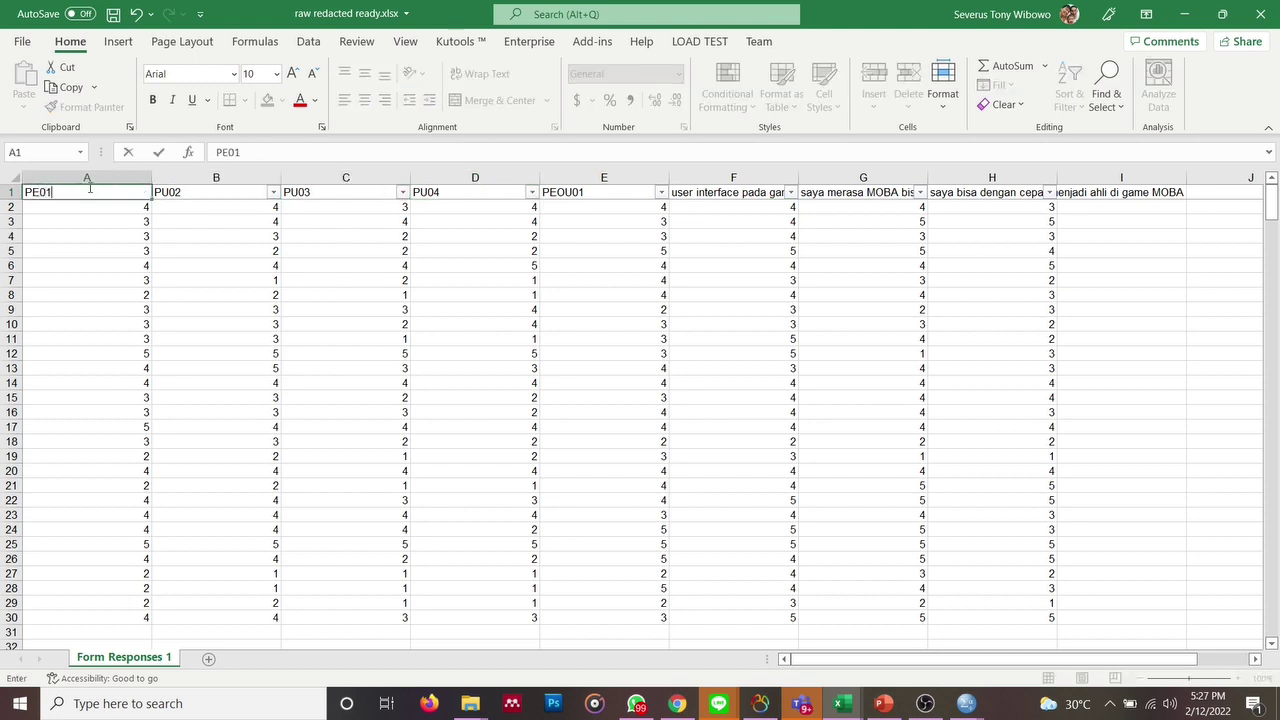
key("Right")
key("Left")
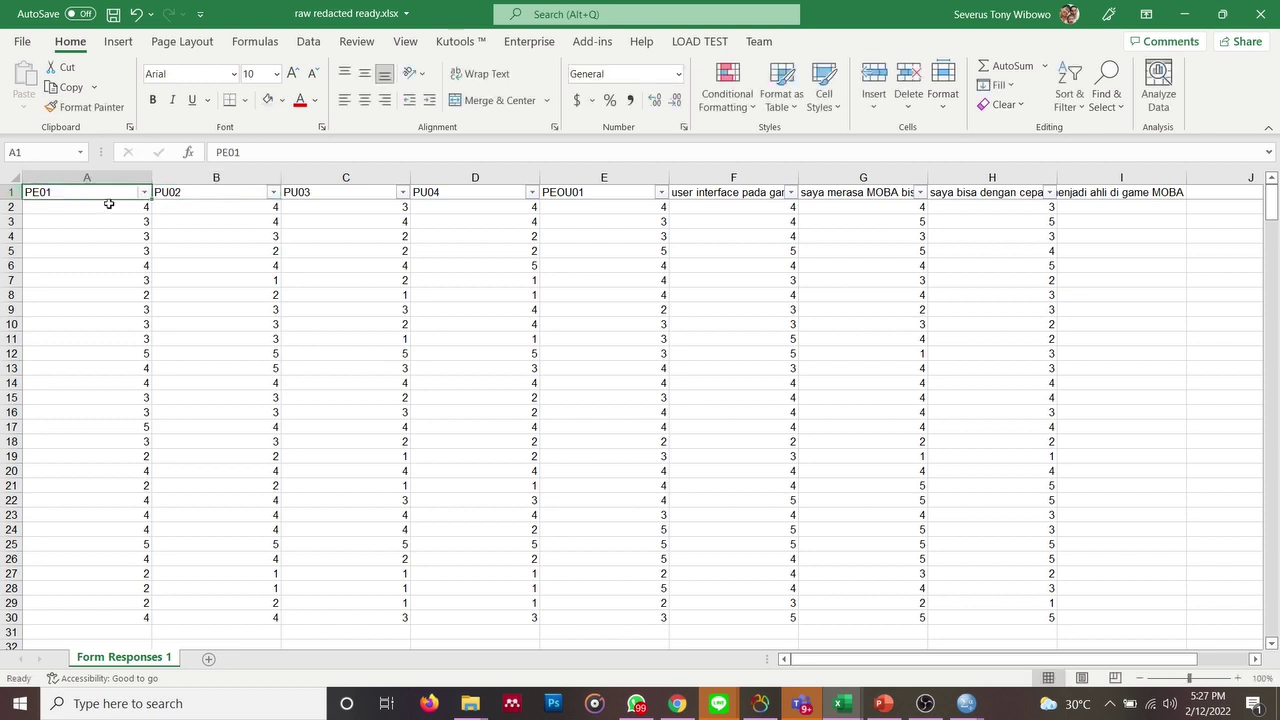
left_click_drag(153, 200, 535, 200)
Rename the headers in E1 to H1 as EE01, EE02, EE03 and EE04
left_click(592, 192)
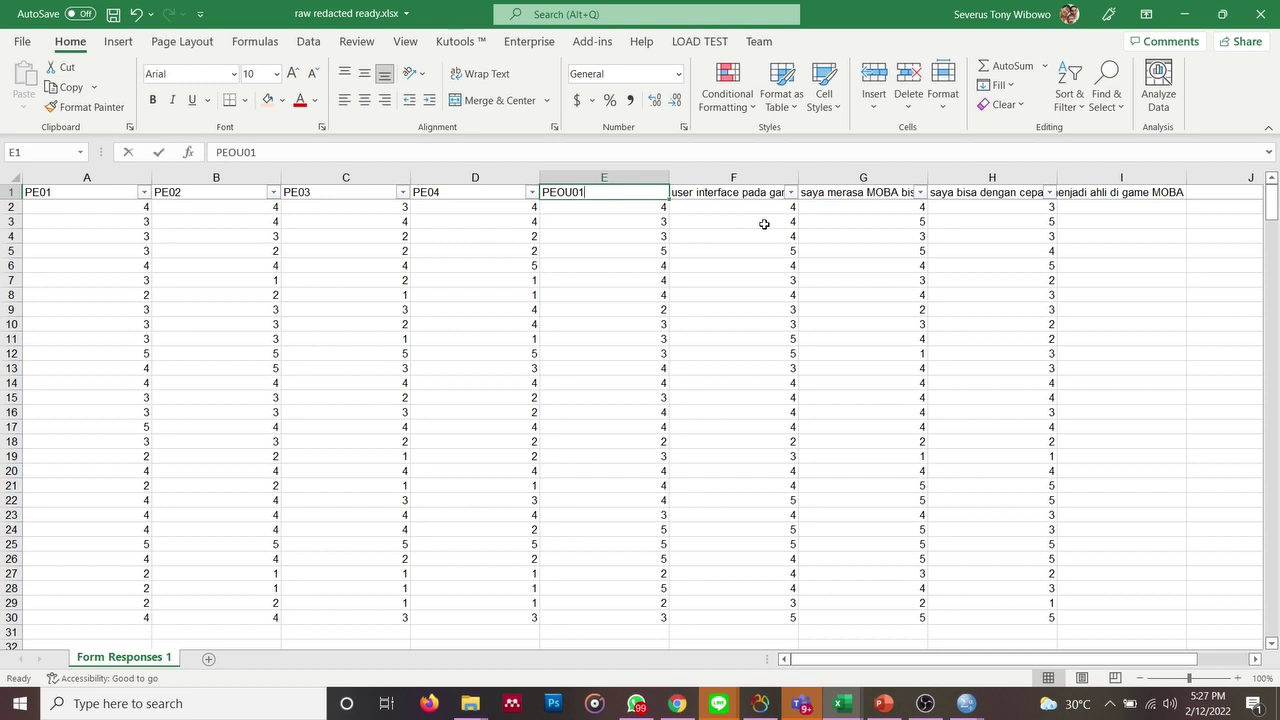
key("Escape")
left_click_drag(675, 201, 1060, 216)
left_click(806, 311)
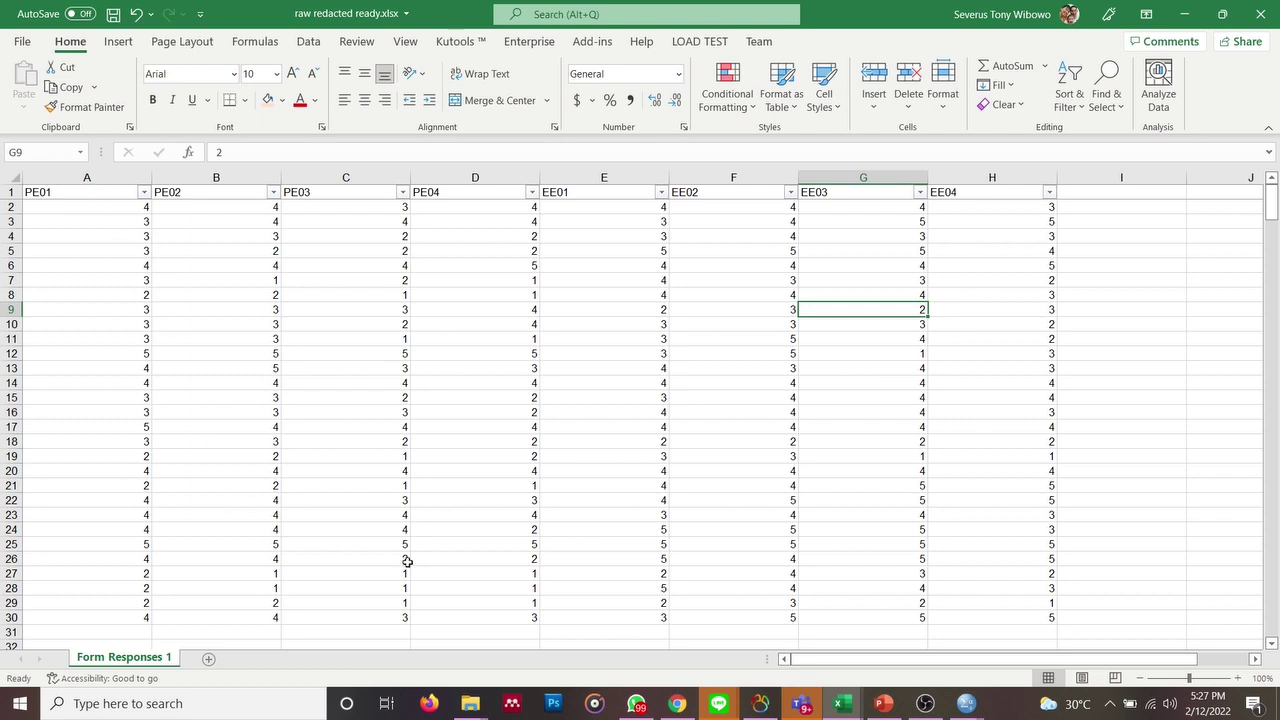
Switch to the Untitled2 dataset in SPSS Statistics, look at its Data View, and return to Variable View
left_click(965, 700)
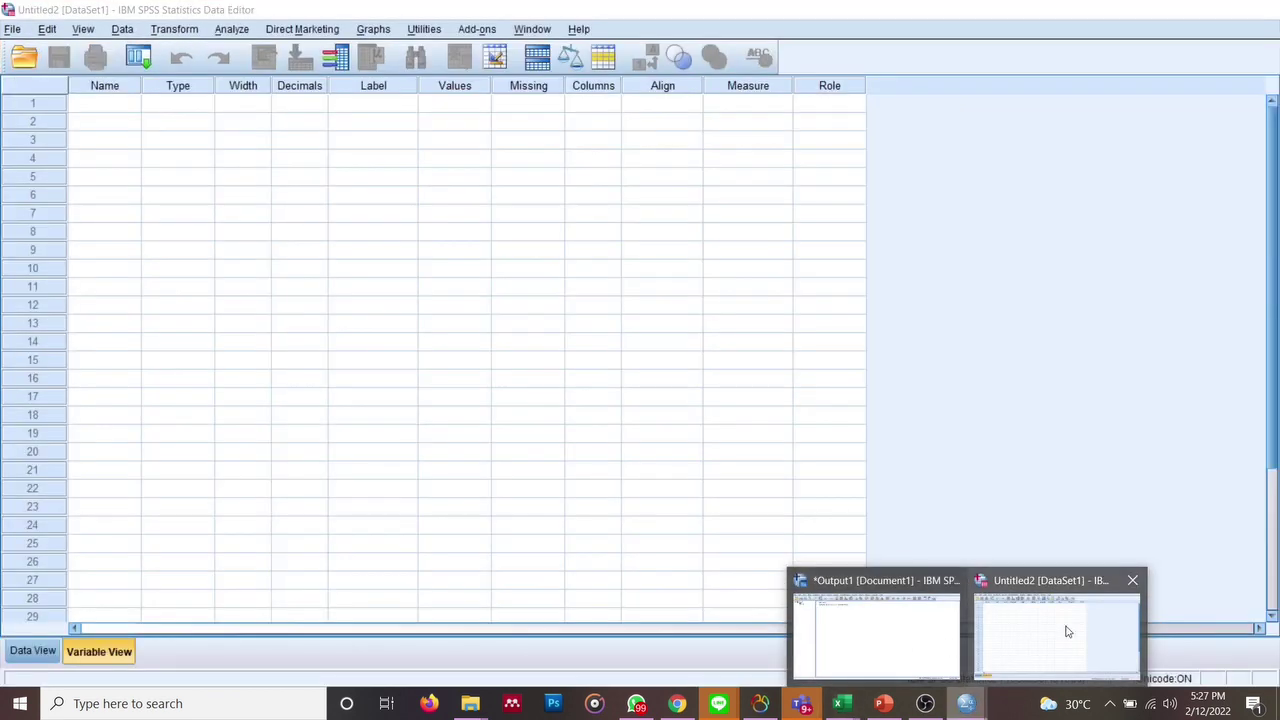
left_click(1066, 632)
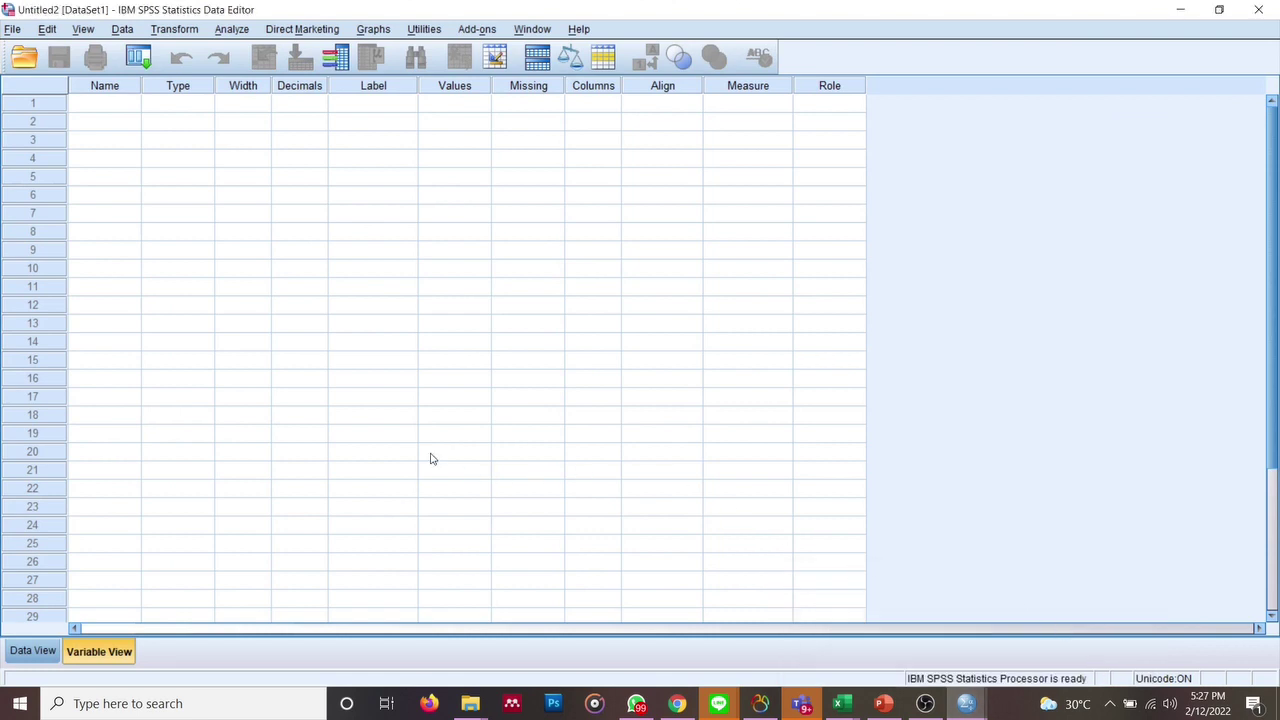
left_click(28, 651)
left_click(114, 650)
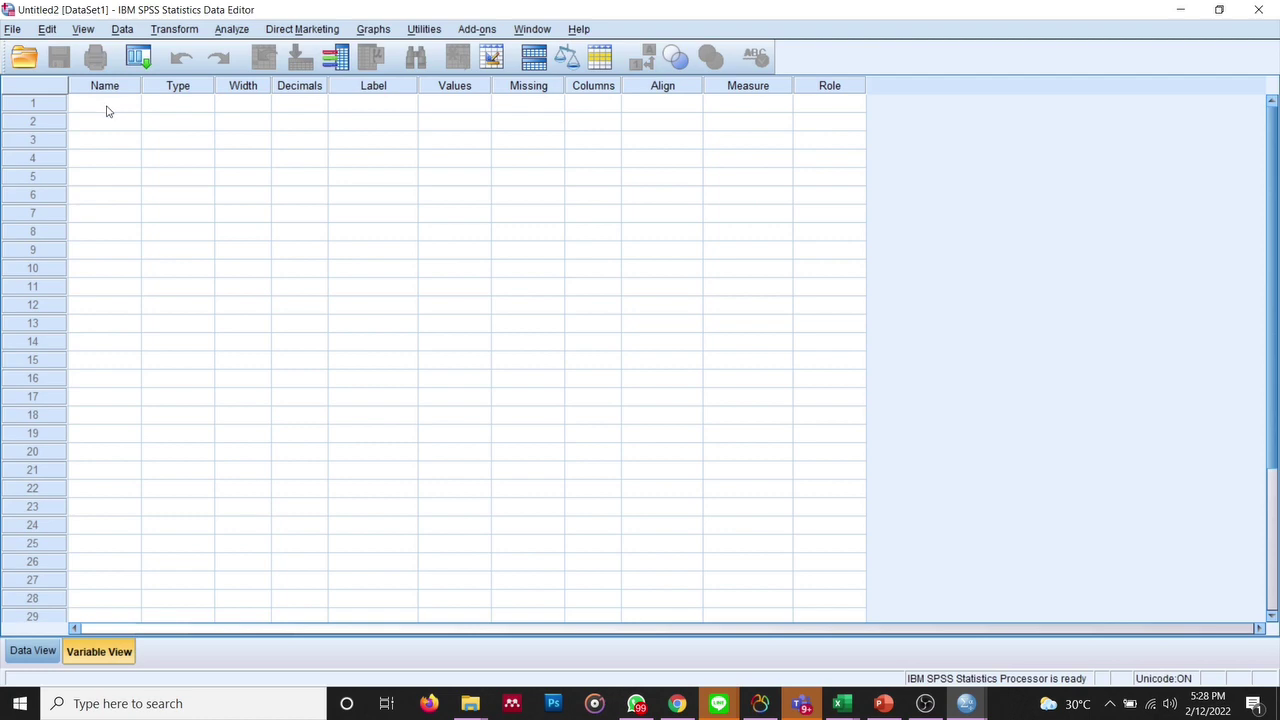
Check the coded headers in the Excel sheet, return to SPSS, and name the first two variables PE01 and PE02
key("alt+Tab")
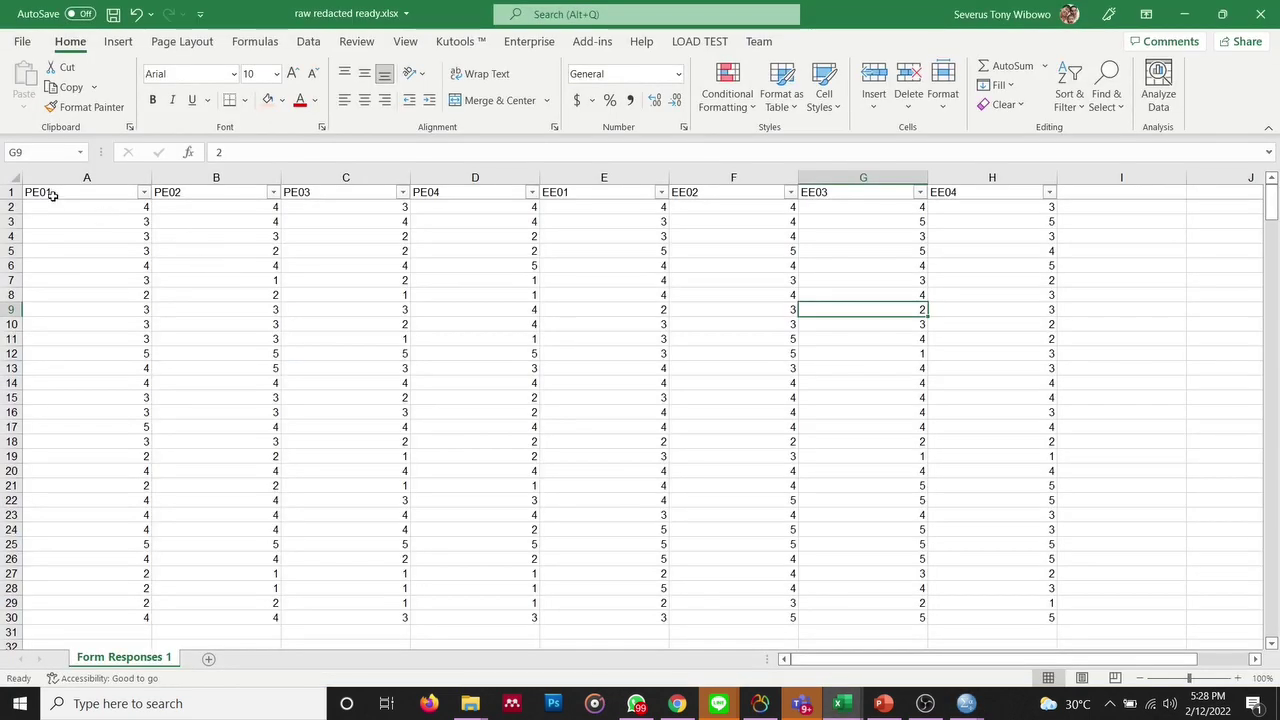
key("alt+Tab")
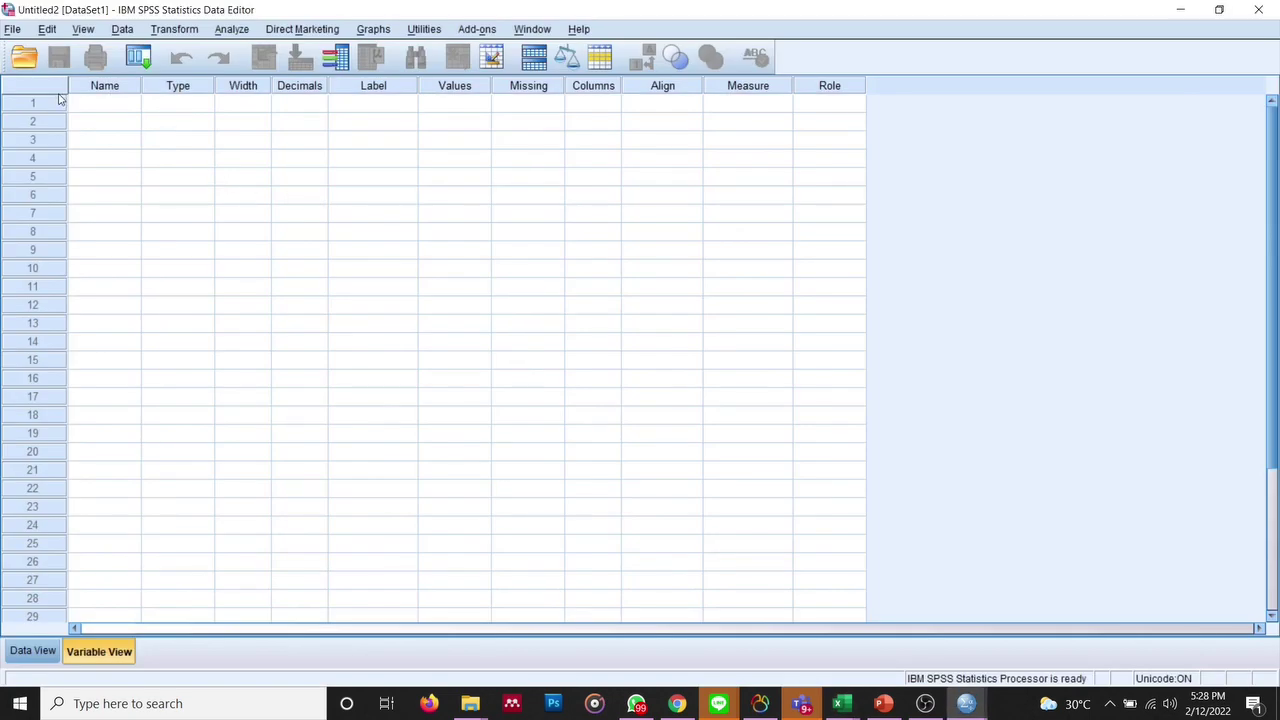
left_click(100, 103)
type("PE01")
key("Return")
type("PE")
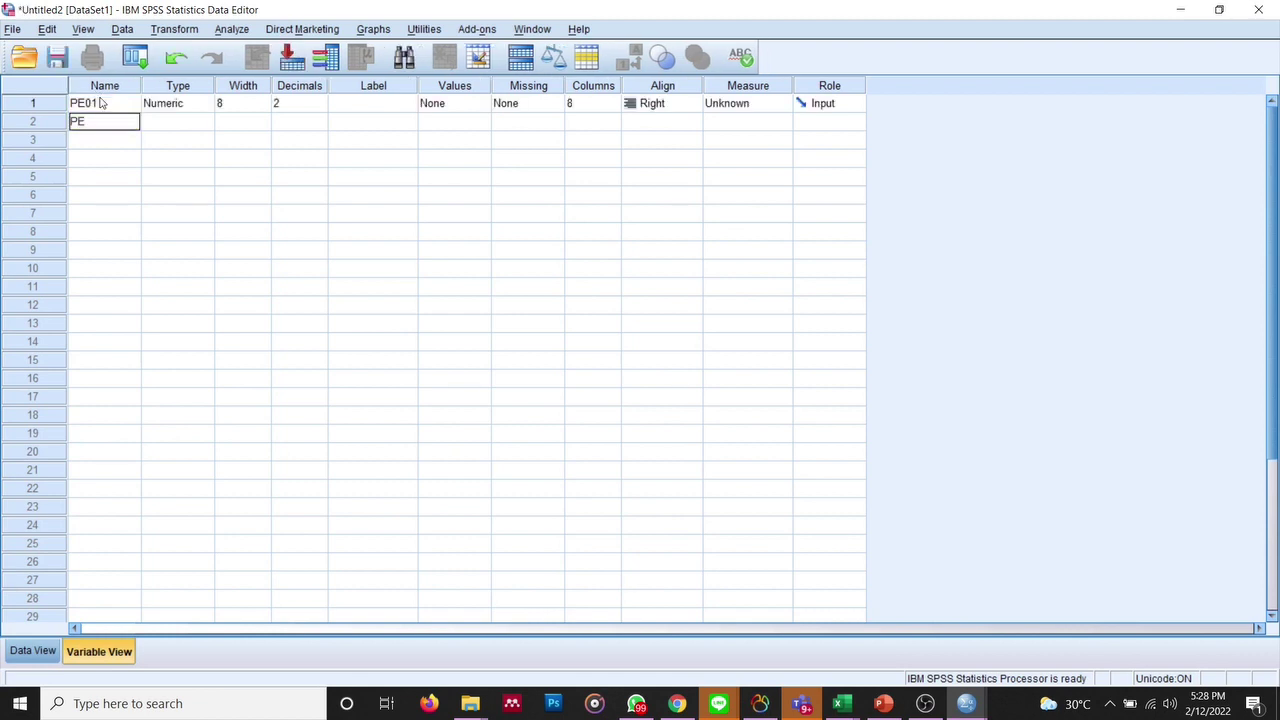
left_click(100, 103)
key("Down")
type("02")
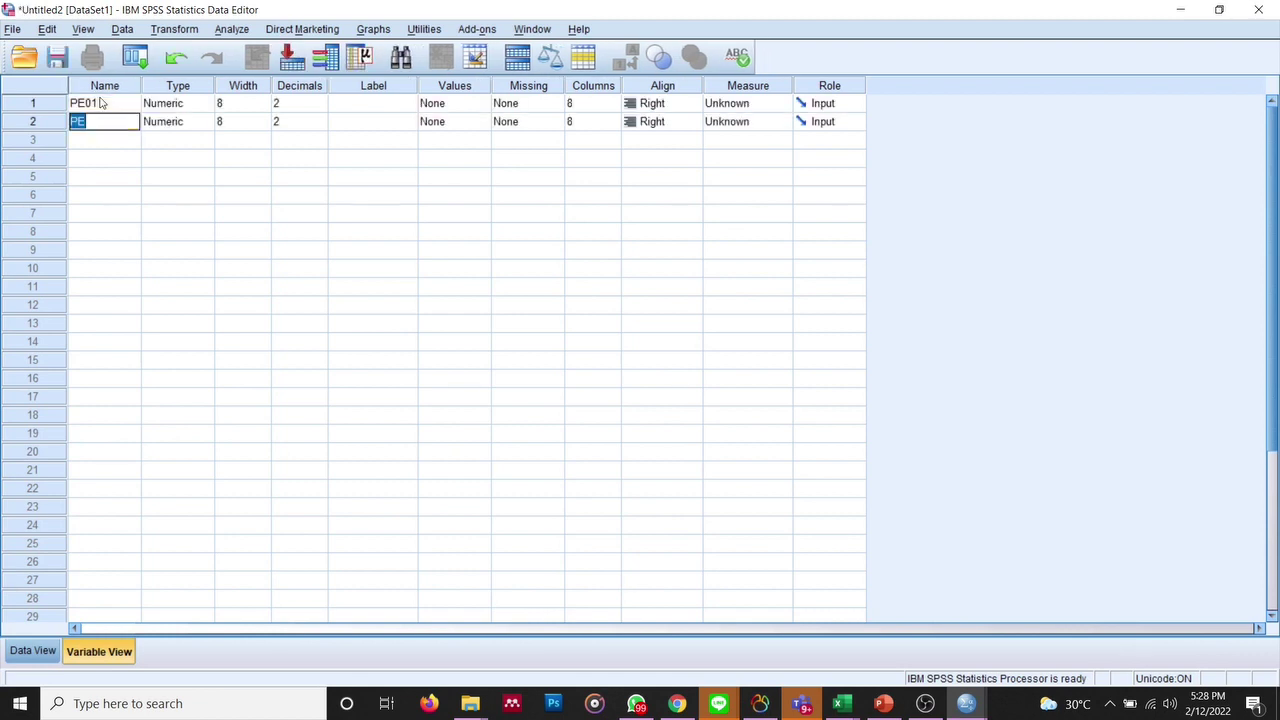
type("PE")
key("Down")
Name the third and fourth variables PE03 and PE04
type("PE")
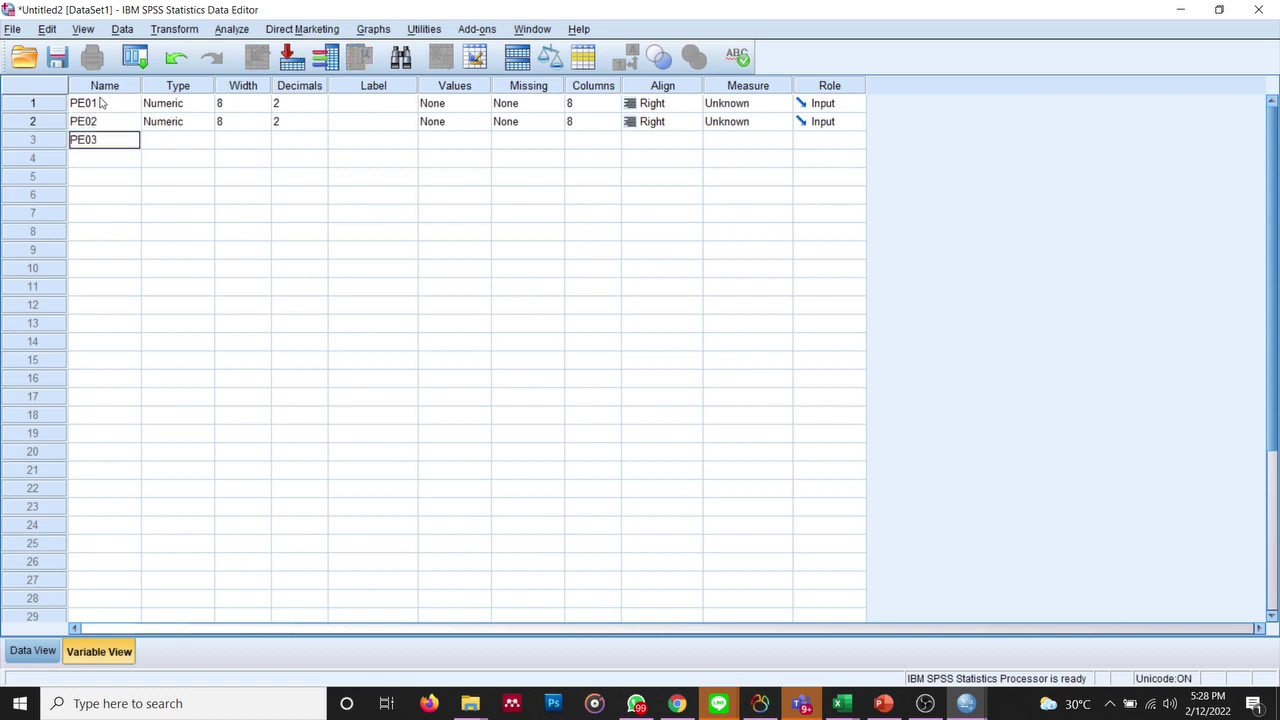
key("Down")
type("P")
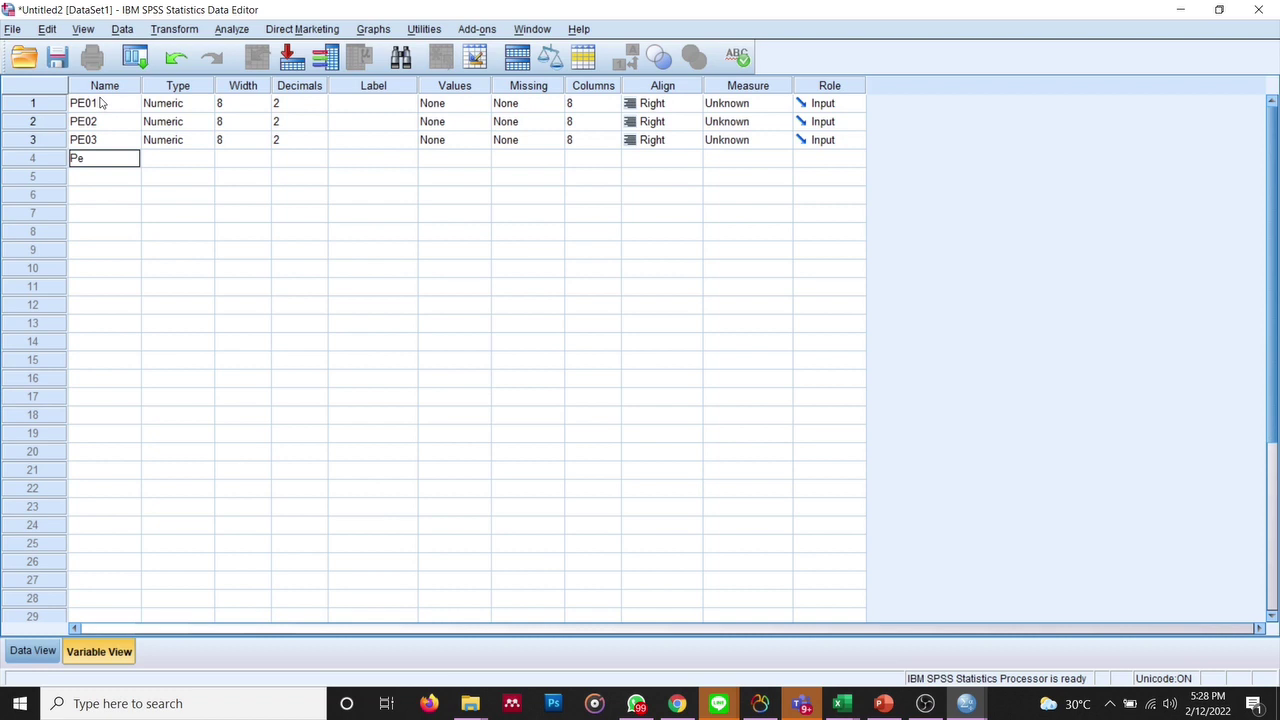
key("Down")
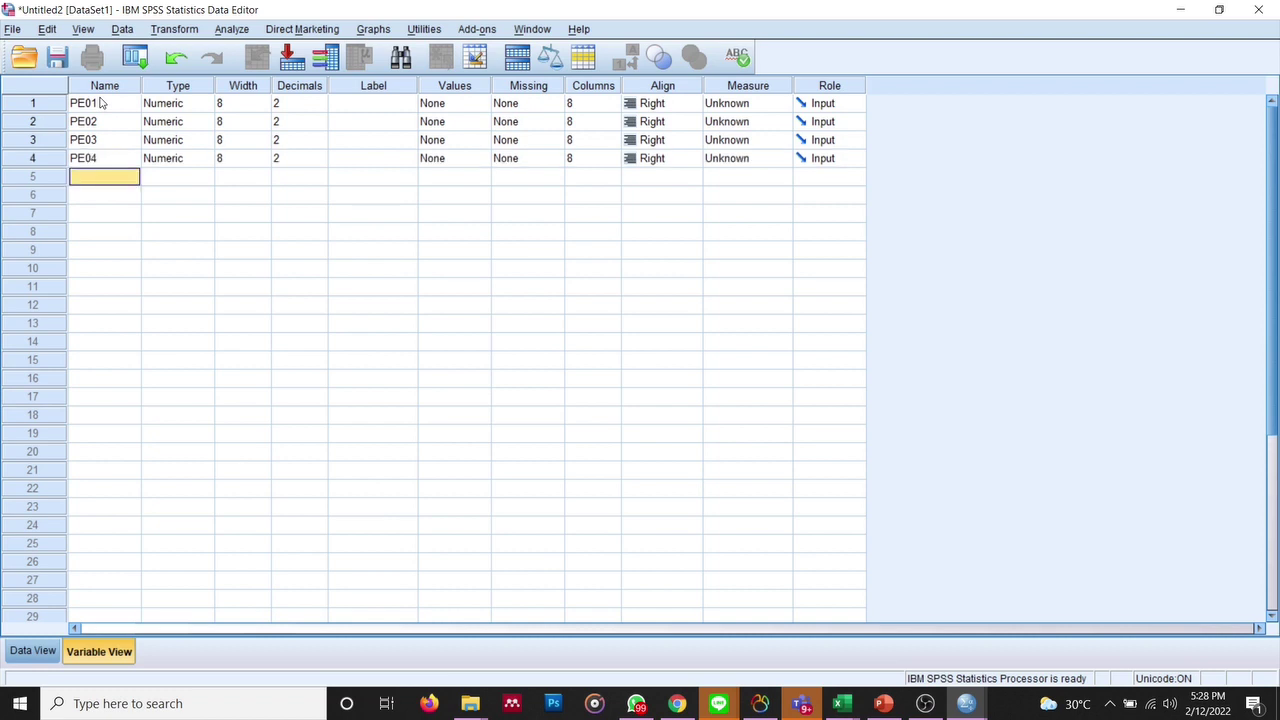
Name the variables in rows 5 to 8 EE01, EE02, EE03 and EE04
type("EE01")
key("Down")
type("EE02")
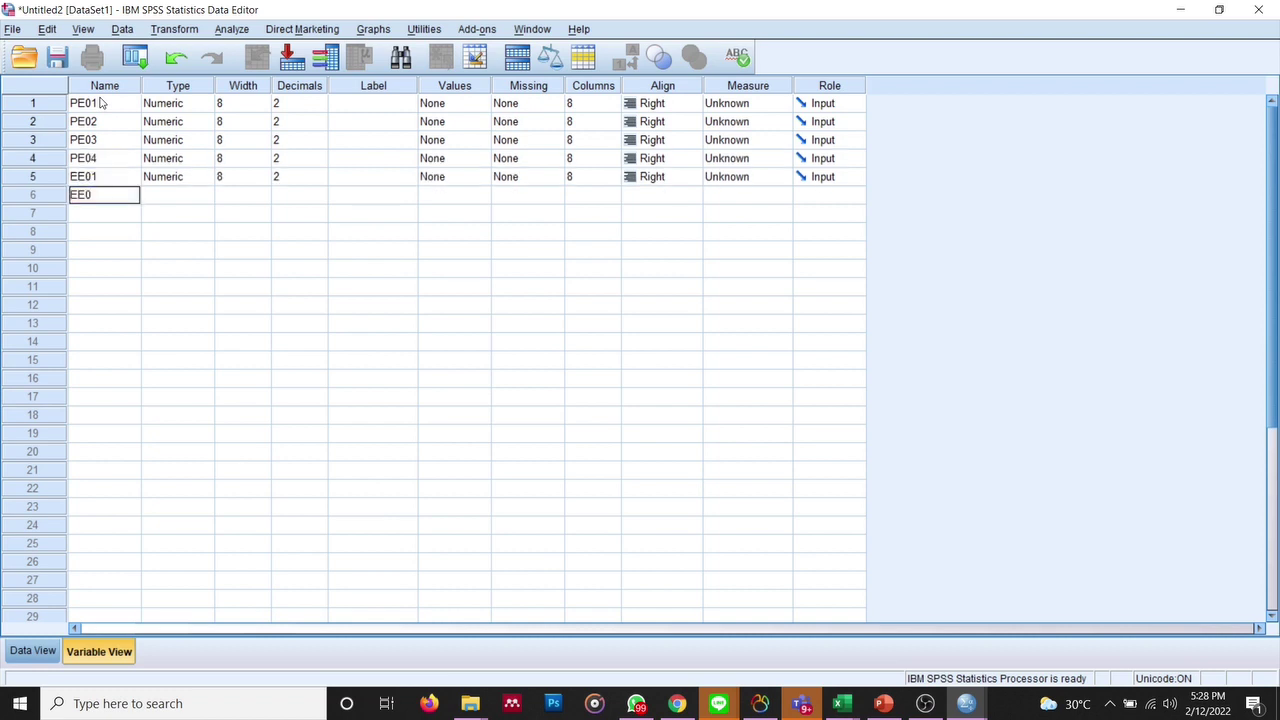
key("Down")
type("EE03")
key("Down")
type("EE")
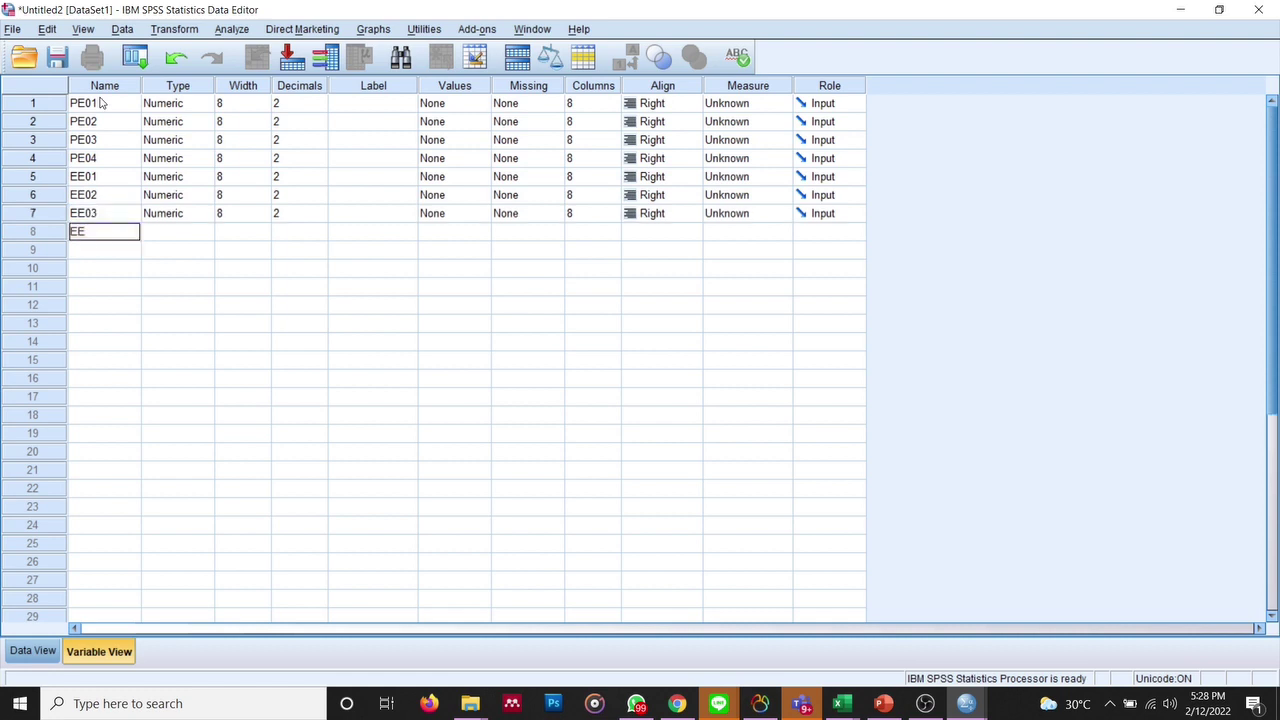
type("04")
left_click(834, 286)
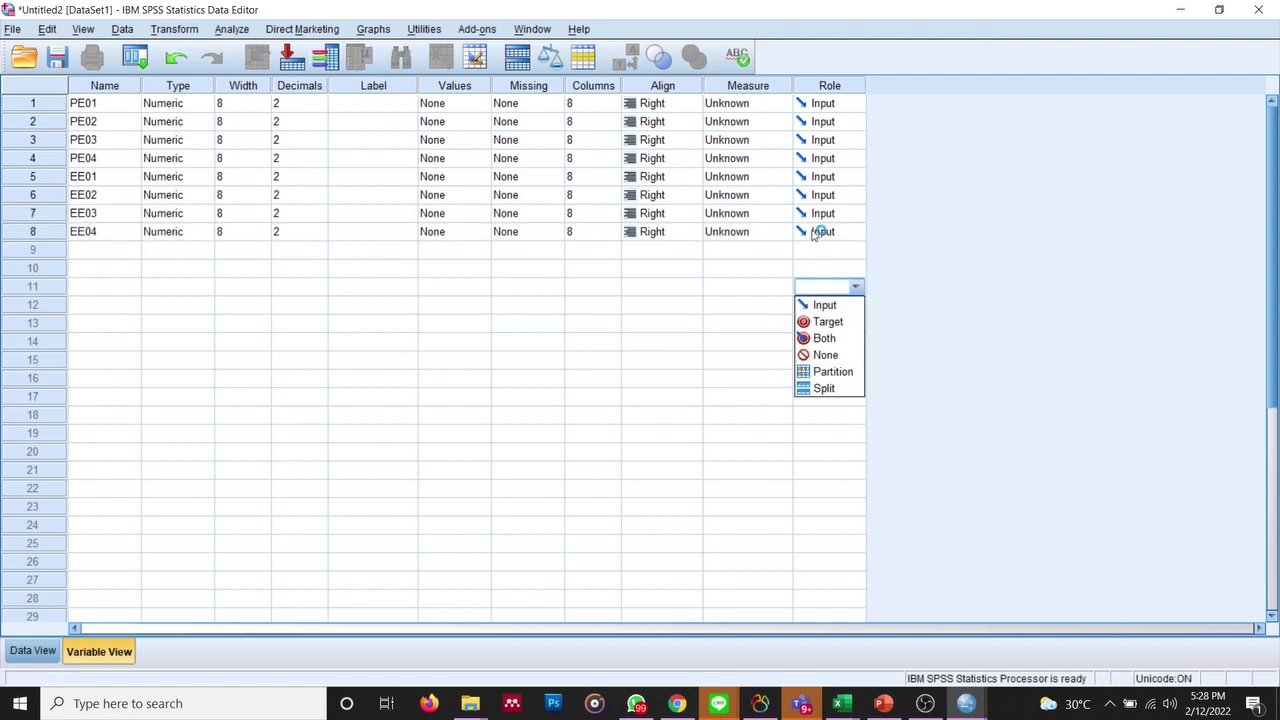
left_click(826, 180)
Set the measurement level of variables PE01, PE02, PE03 and PE04 to Ordinal
left_click(773, 92)
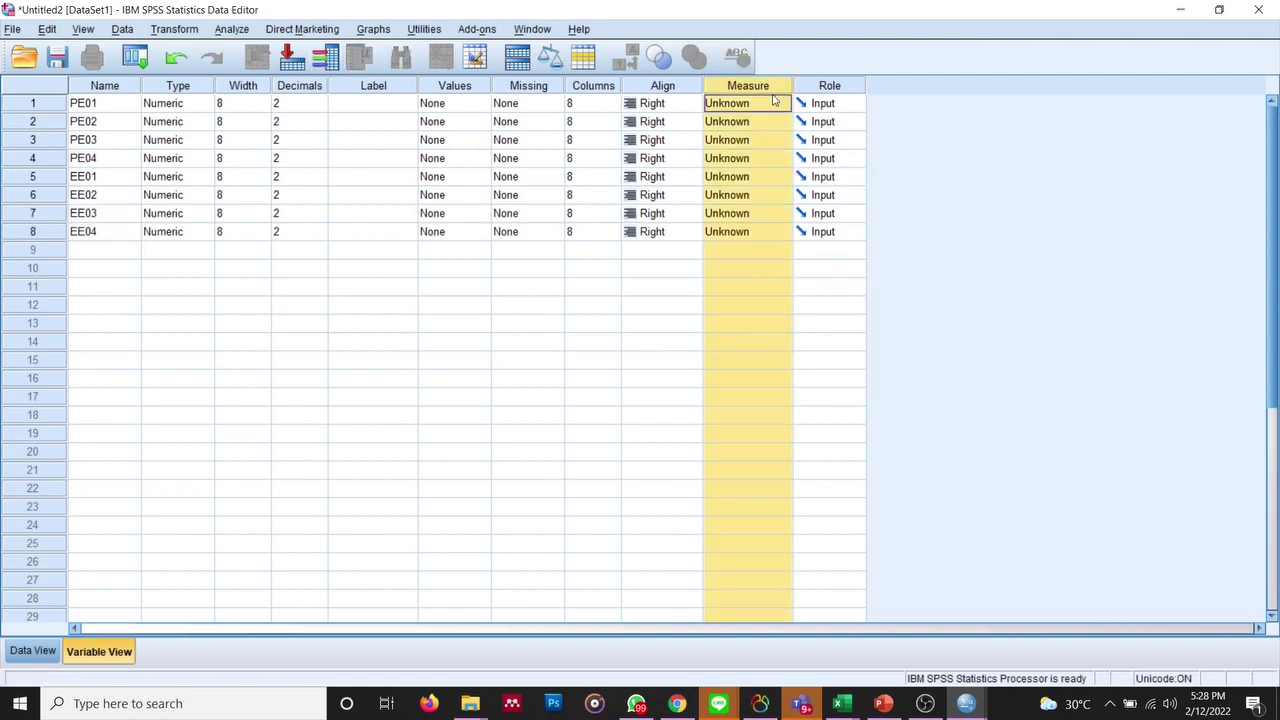
left_click(784, 104)
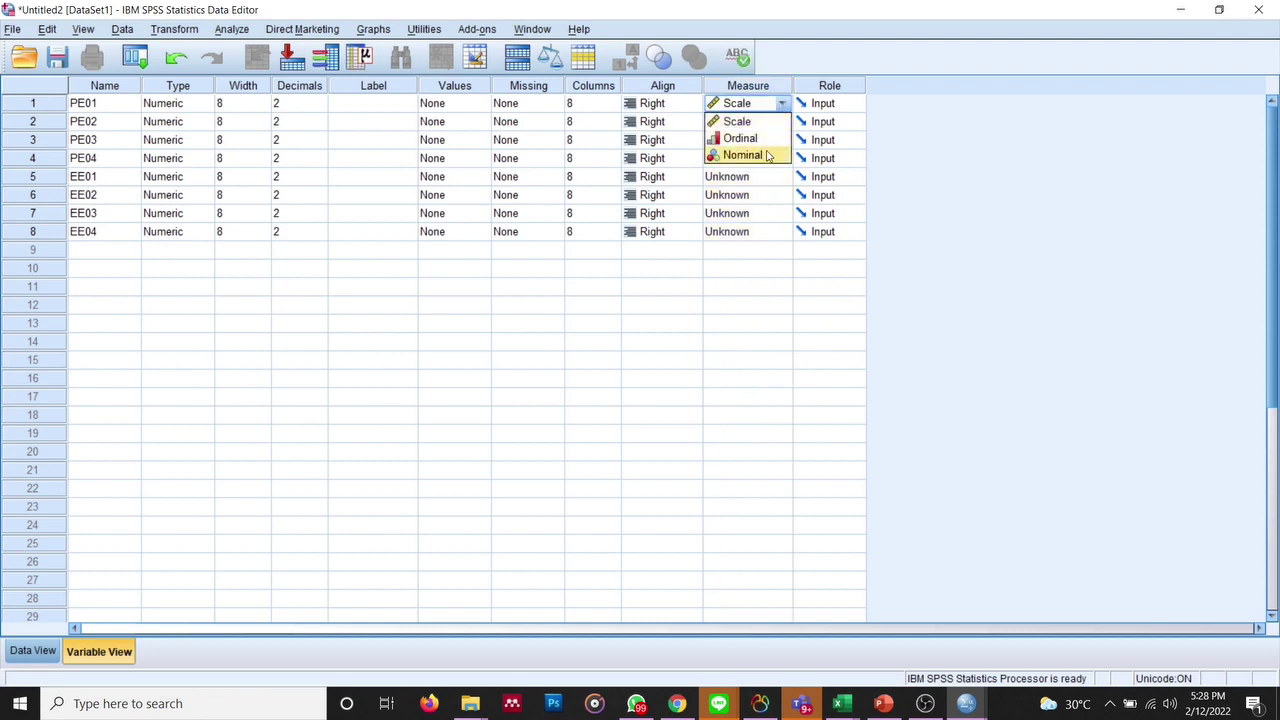
left_click(770, 140)
left_click(784, 121)
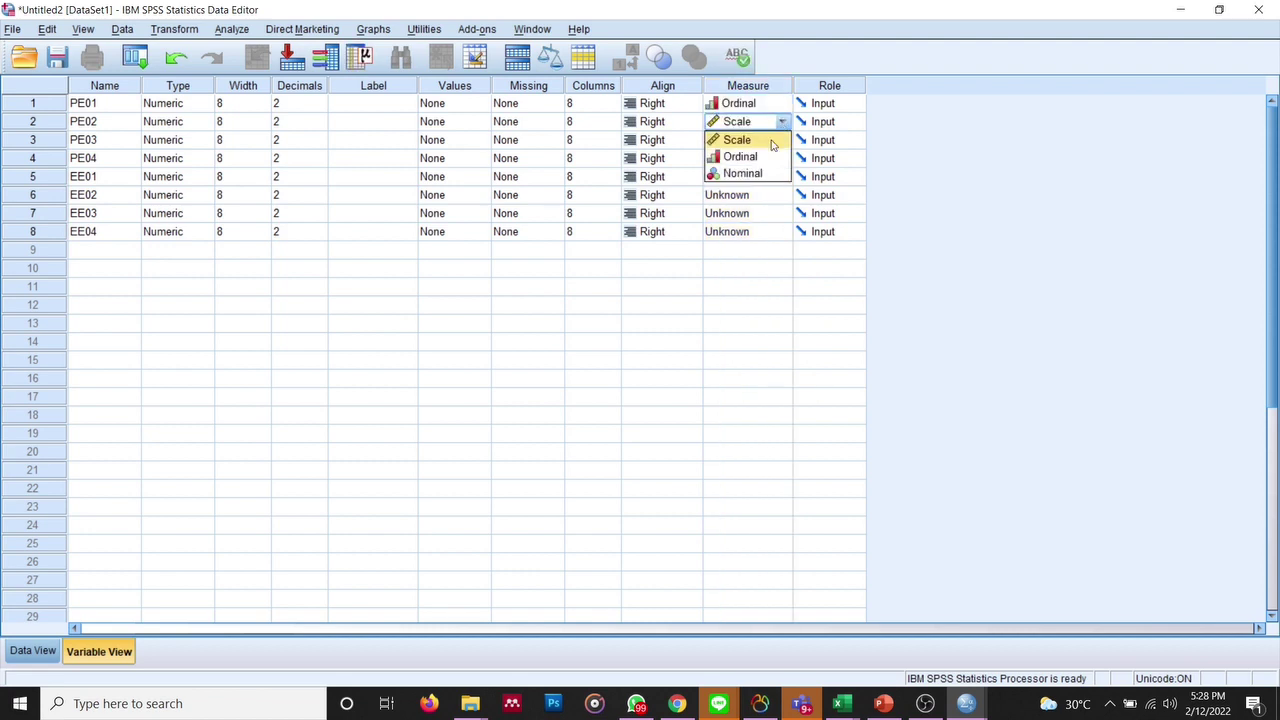
left_click(762, 158)
left_click(782, 140)
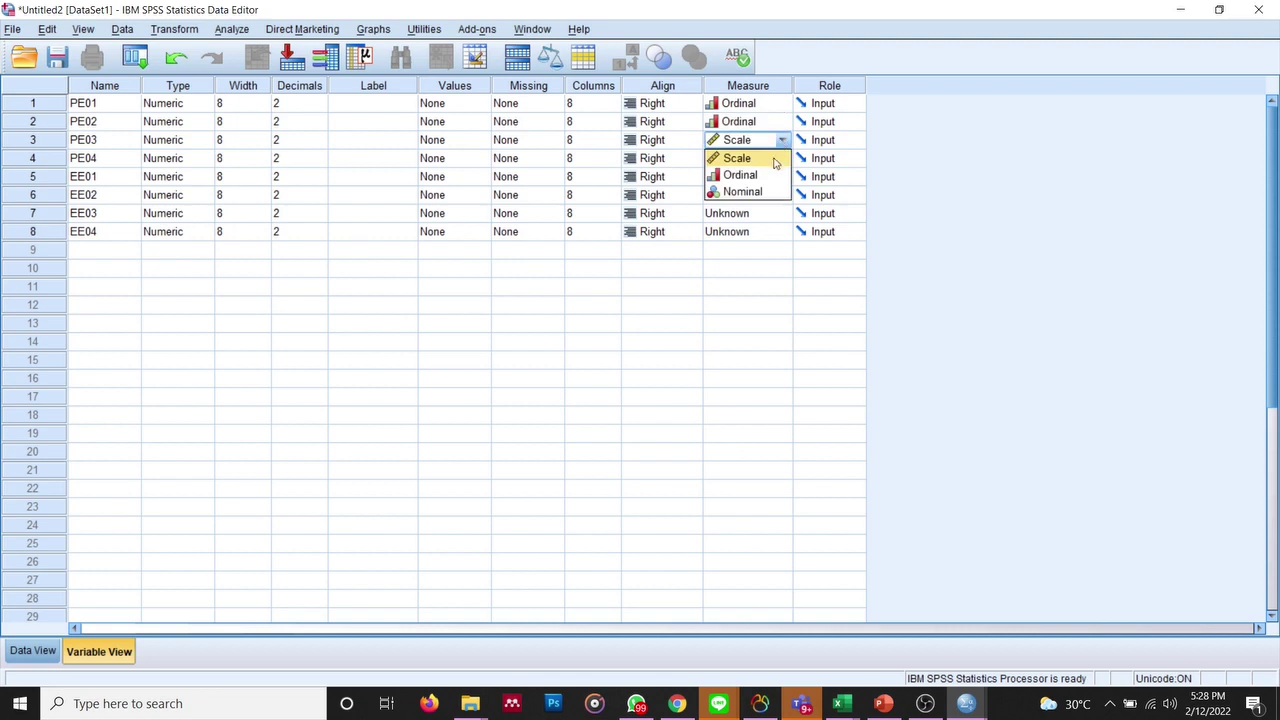
left_click(764, 176)
left_click(784, 158)
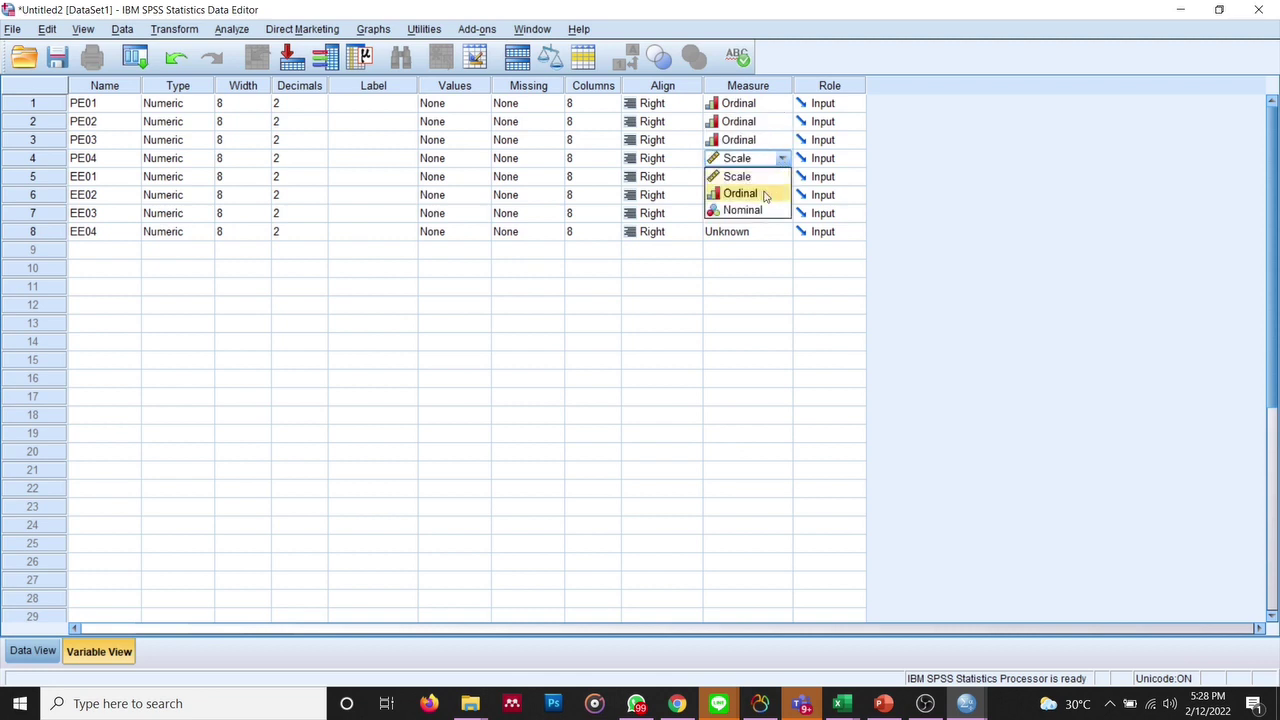
left_click(766, 194)
Set the measurement level of variables EE01, EE02, EE03 and EE04 to Ordinal
left_click(783, 177)
left_click(763, 213)
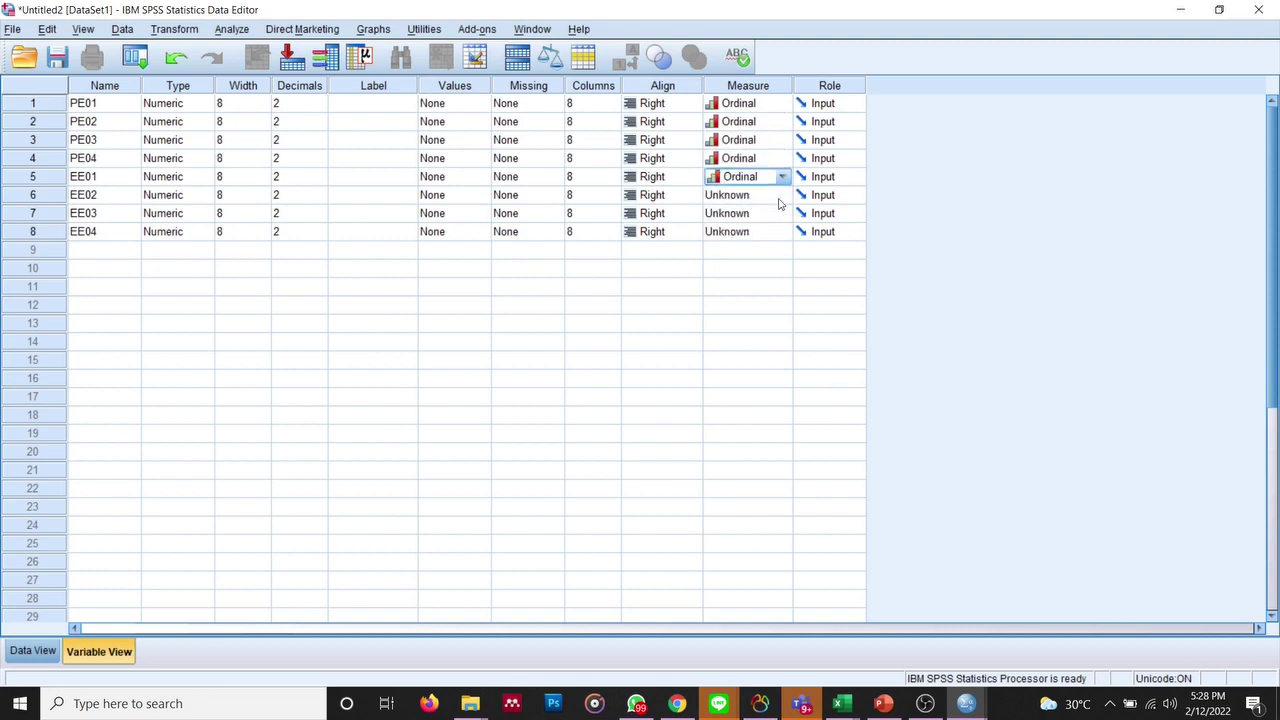
left_click(782, 195)
left_click(765, 231)
left_click(781, 213)
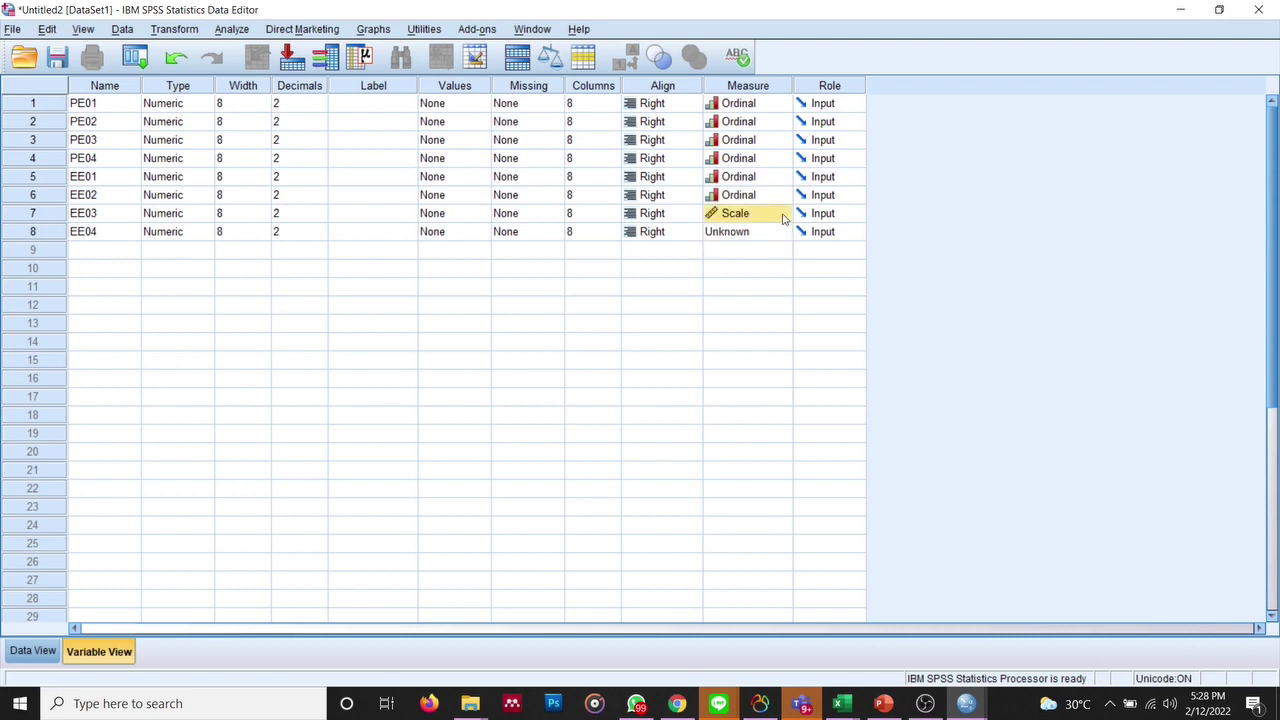
left_click(781, 214)
left_click(765, 248)
left_click(781, 231)
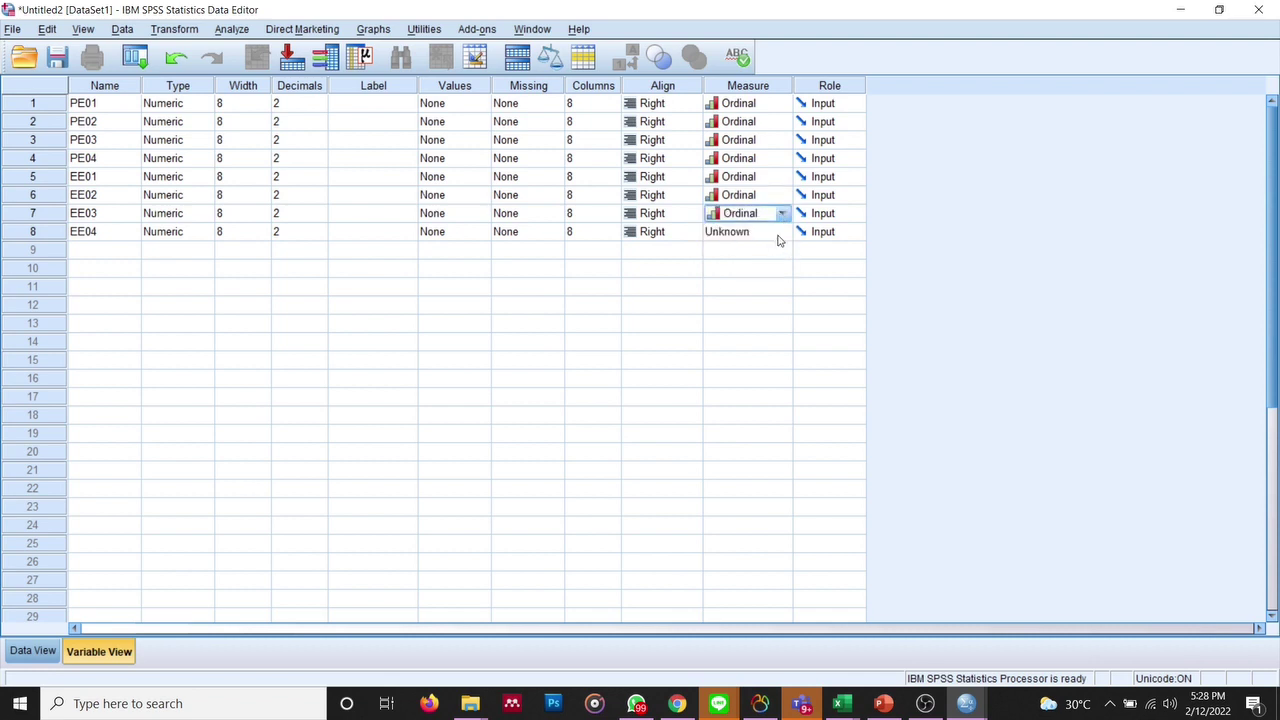
left_click(781, 232)
left_click(760, 266)
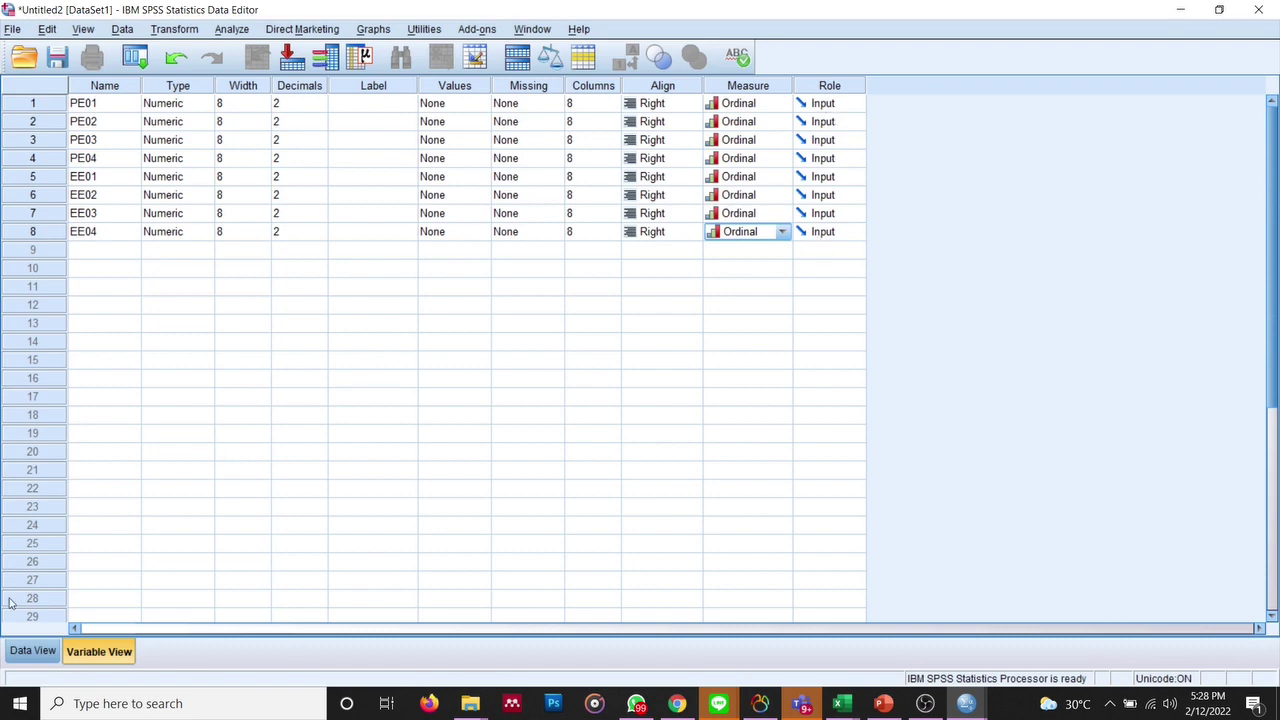
Copy the responses in A2:H30 of the Excel sheet and paste them into SPSS Data View from case 1 of PE01
left_click(40, 654)
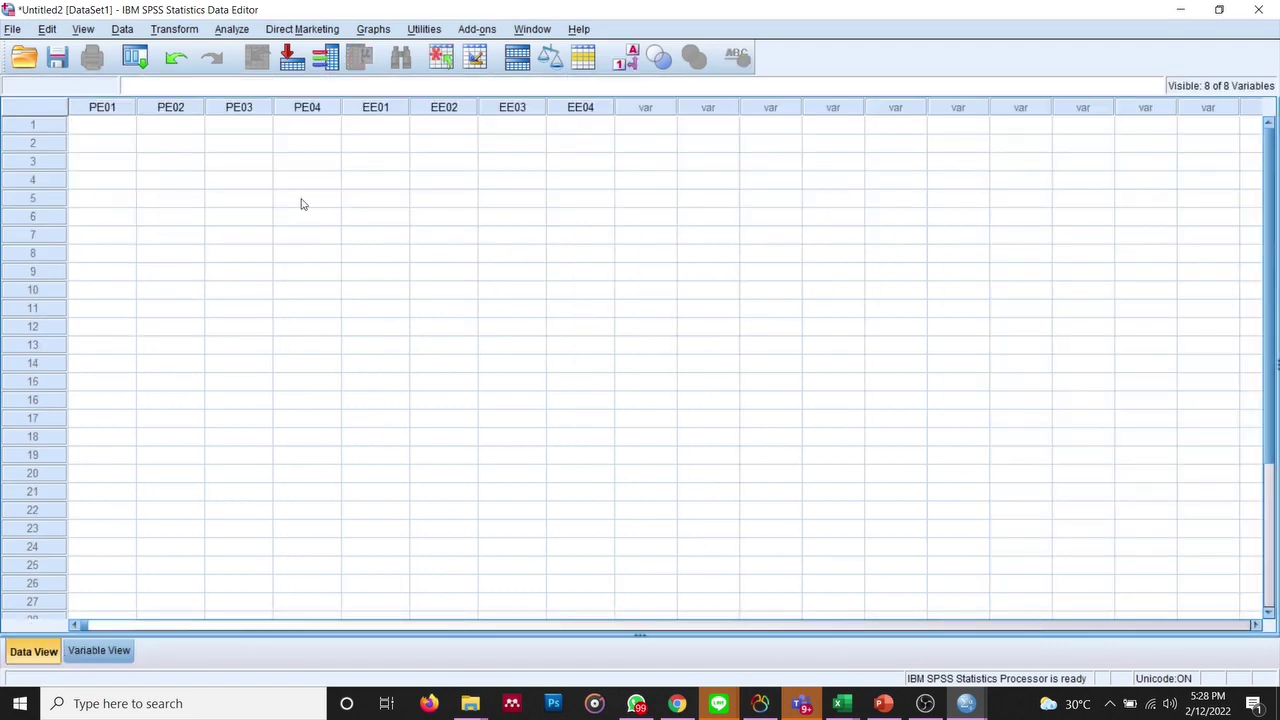
key("alt+Tab")
left_click_drag(86, 206, 994, 620)
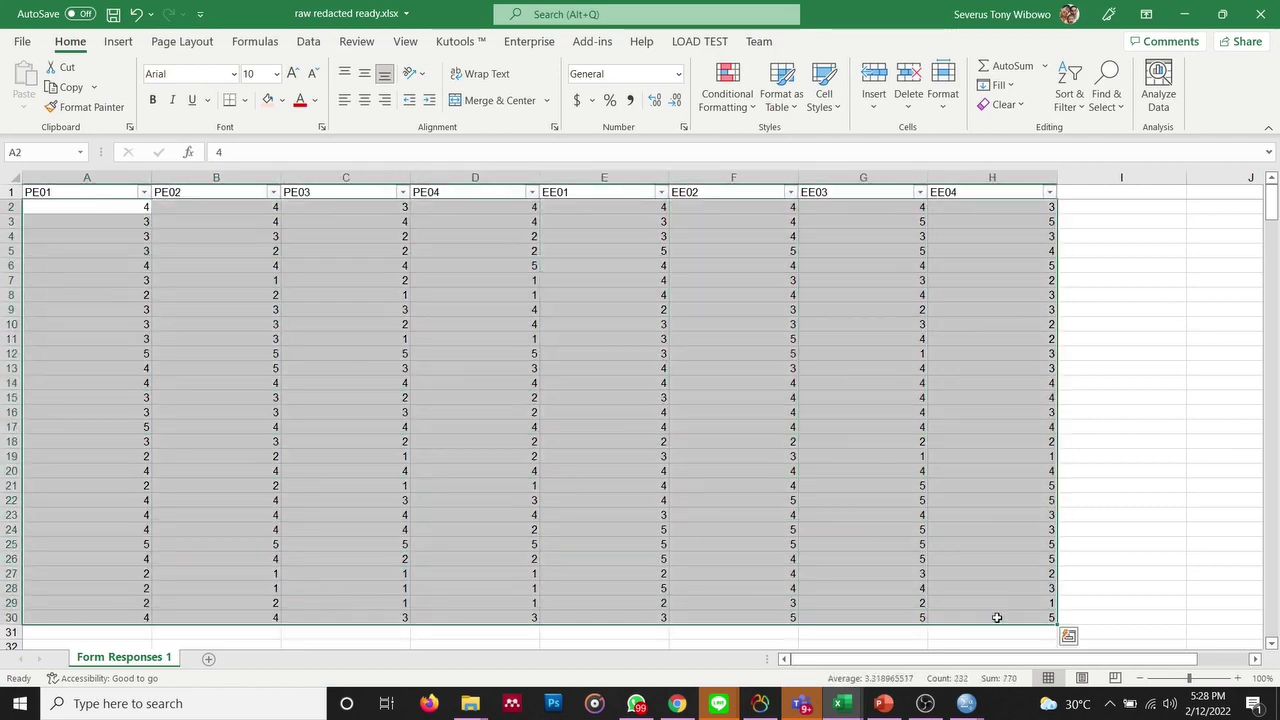
key("ctrl+c")
key("alt+Tab")
left_click(99, 129)
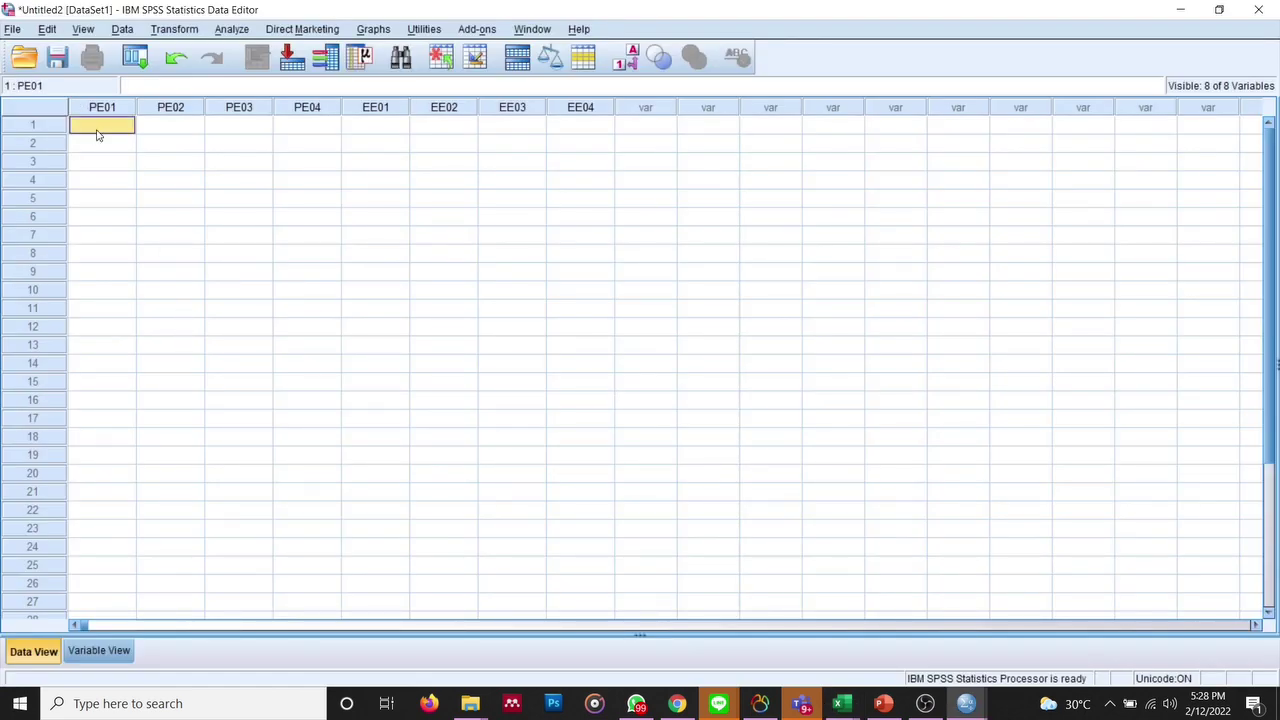
key("ctrl+v")
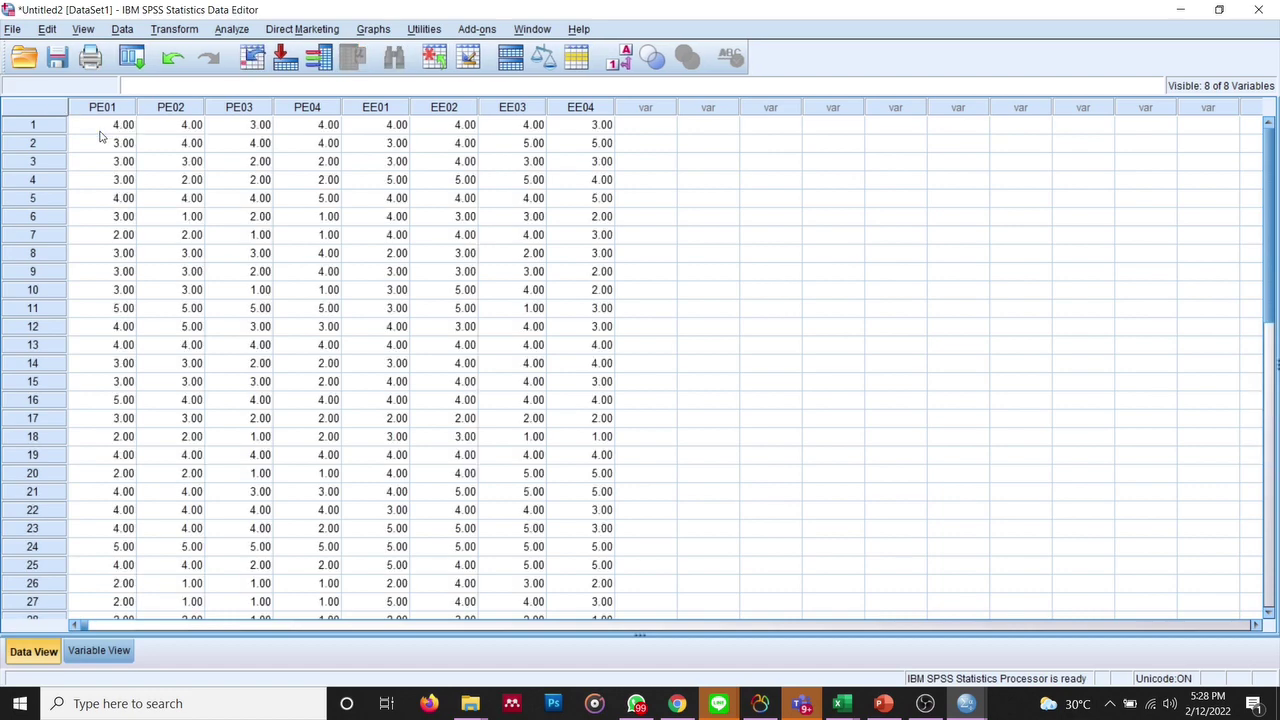
Examine the pasted cases in Data View down to the last row and compare them with the Excel sheet
scroll(504, 396, "down", 3)
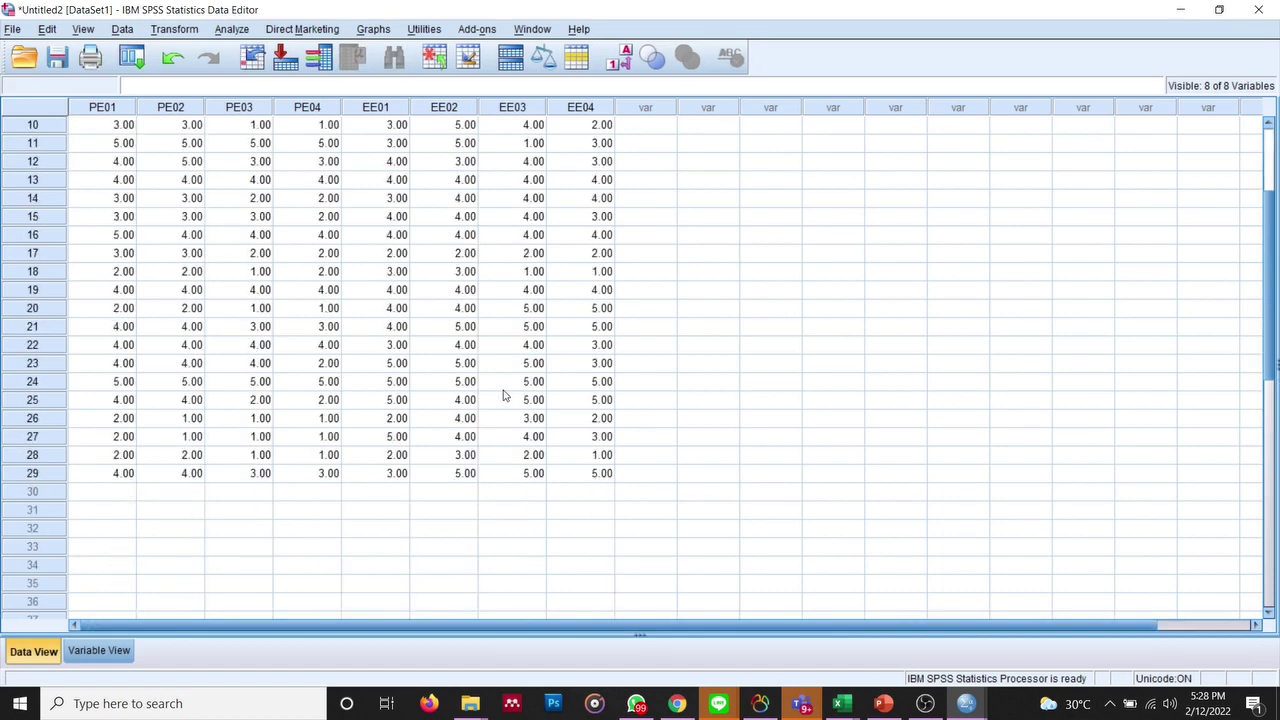
scroll(504, 396, "up", 3)
key("alt+Tab")
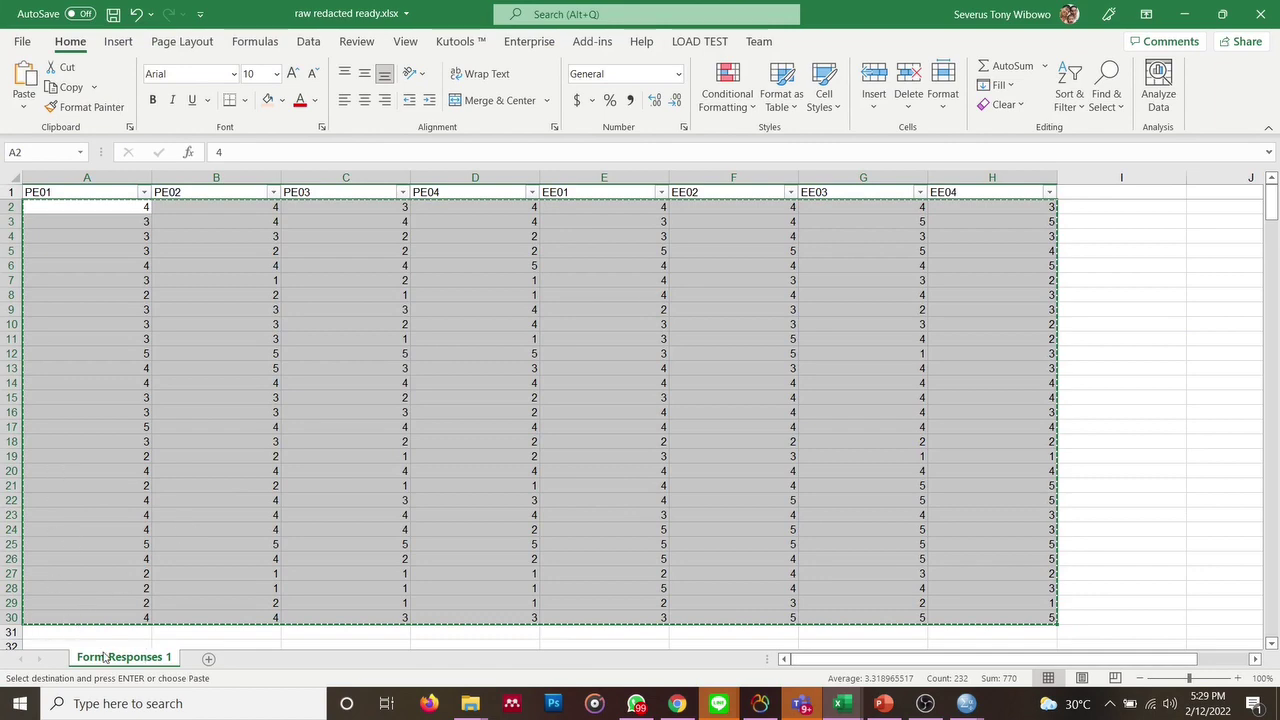
key("alt+Tab")
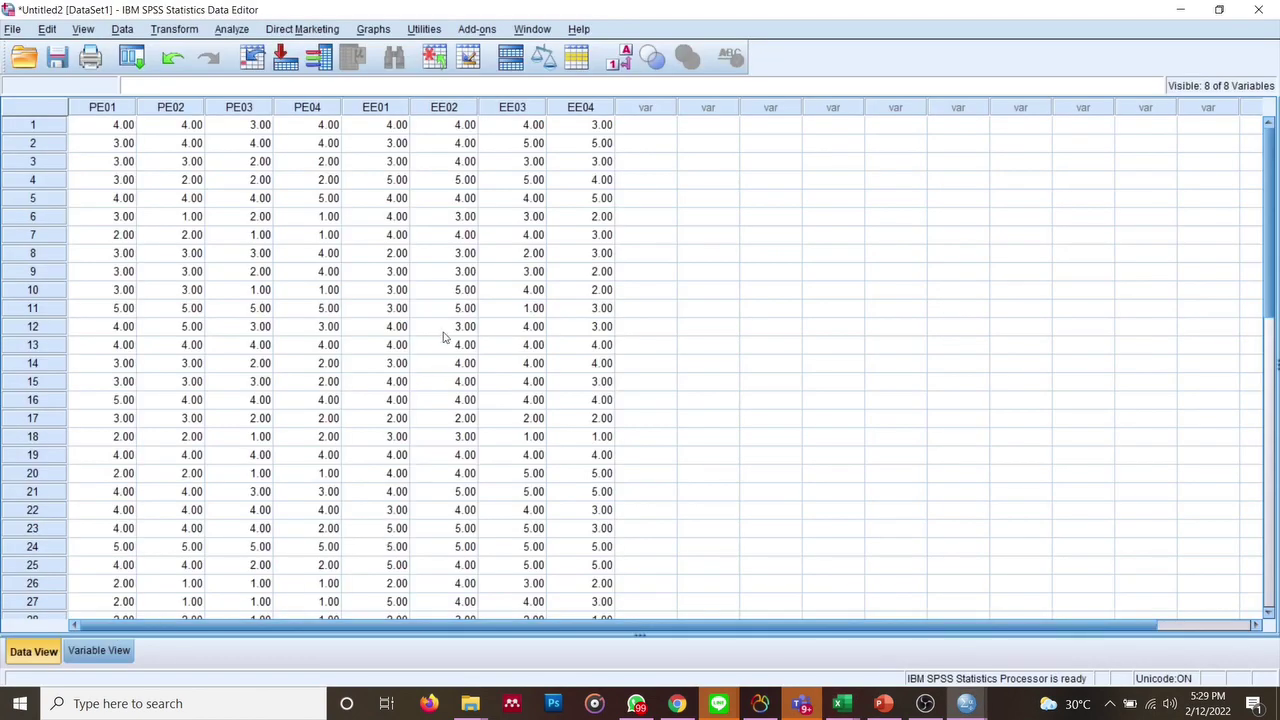
scroll(444, 337, "down", 2)
scroll(444, 337, "up", 2)
scroll(444, 340, "down", 2)
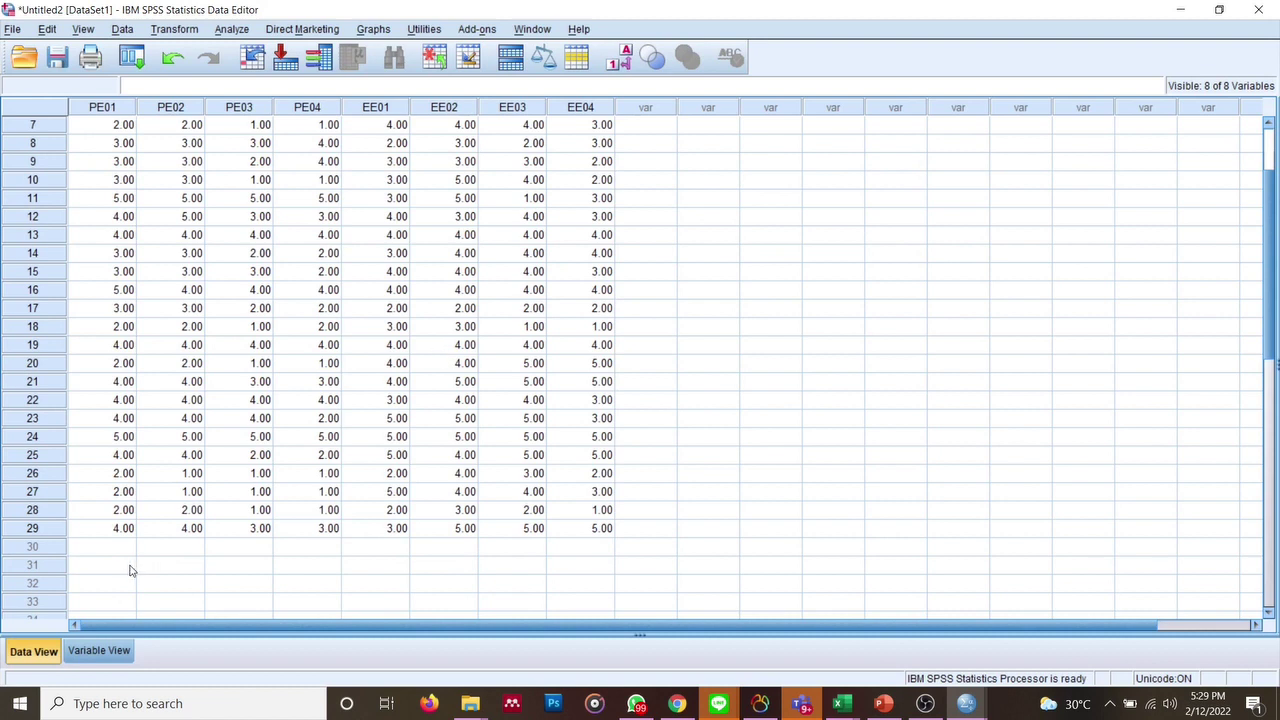
Duplicate the PE01 to EE04 values of case 29 into row 30 and return to the first case of PE01
left_click_drag(103, 532, 586, 531)
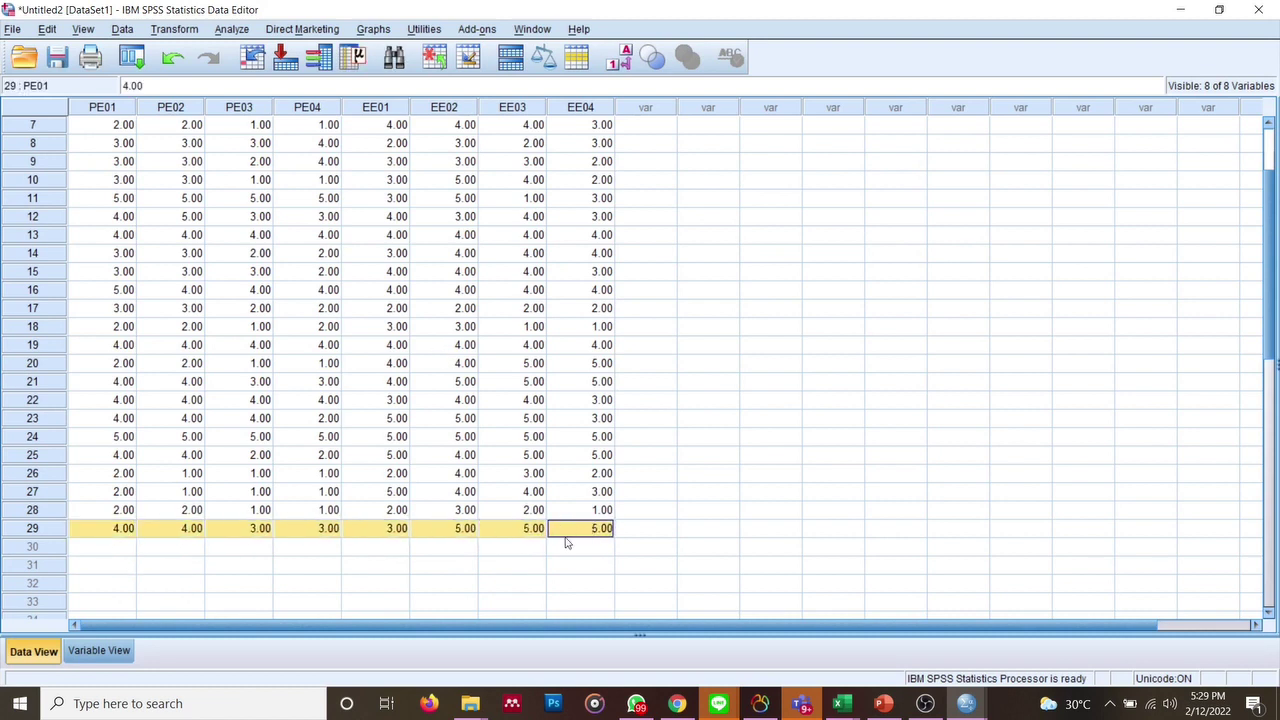
left_click(566, 542)
key("Left")
key("Left")
key("Left")
key("Left")
key("Left")
key("Left")
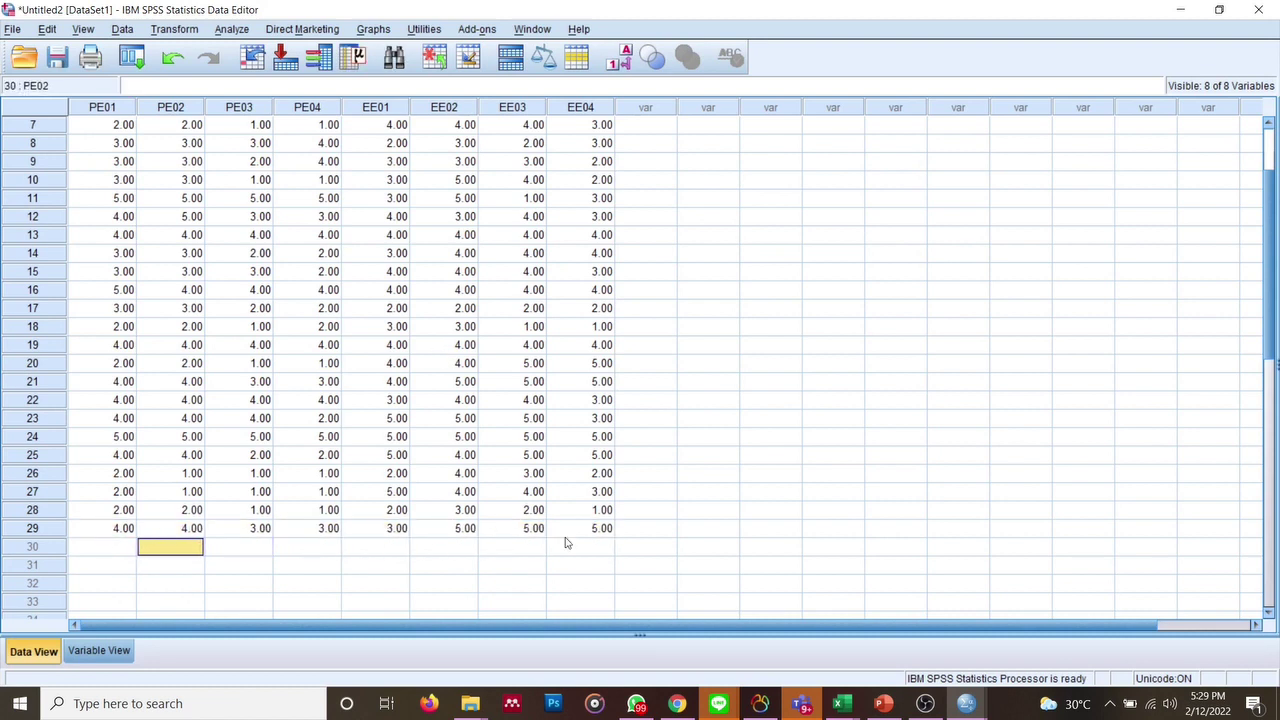
key("Left")
key("ctrl+v")
key("Up")
key("Up")
key("Up")
key("Up")
key("Up")
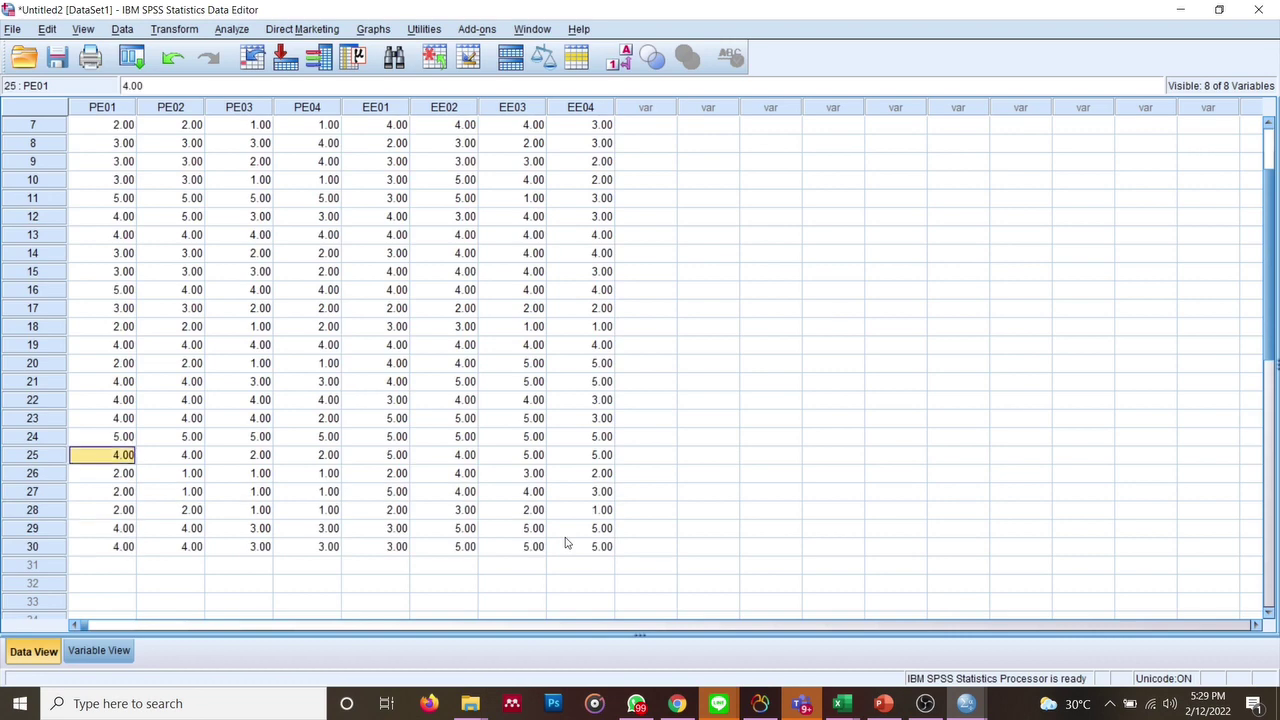
key("Up")
key("Up")
key("Up")
key("Up")
key("Up")
key("Up")
key("Up")
key("Up")
key("Up")
key("Up")
key("Up")
key("Up")
key("Up")
key("Up")
key("Up")
key("Up")
key("Up")
key("Up")
key("Up")
key("Up")
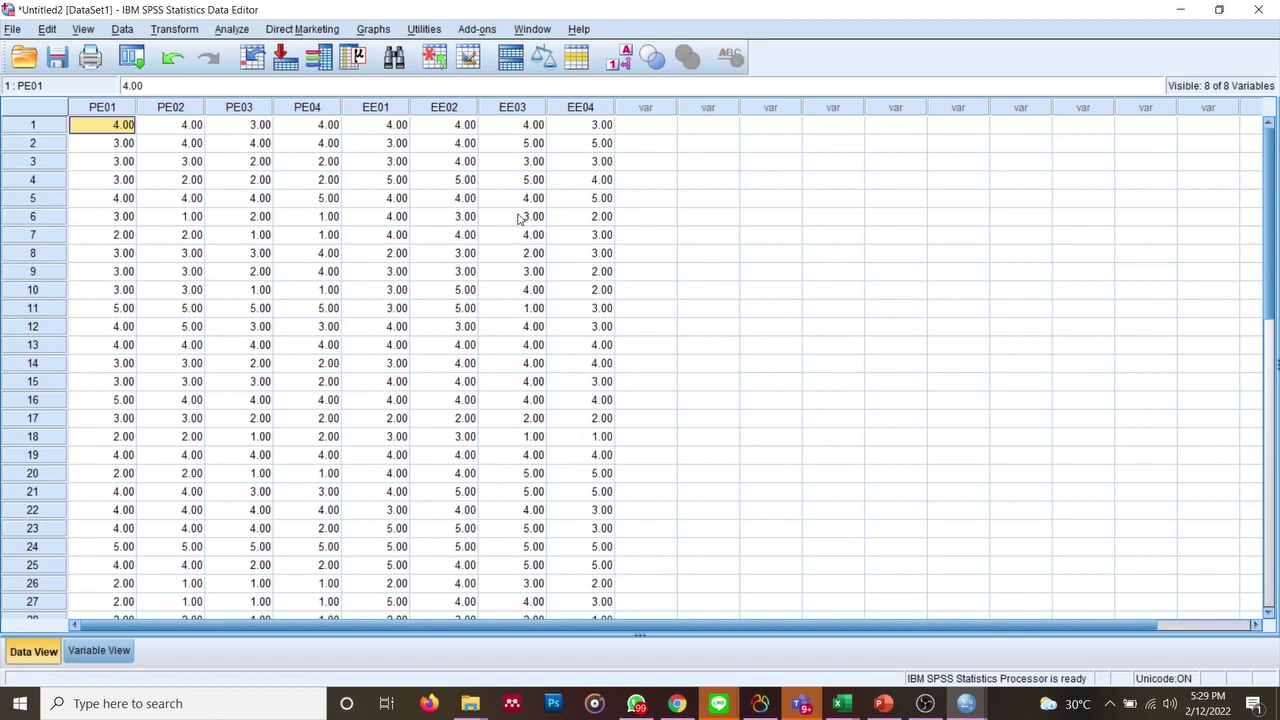
Open Notepad over the data and write VALIDITY and RELIABILITY as two lines separated by a blank line
key("super")
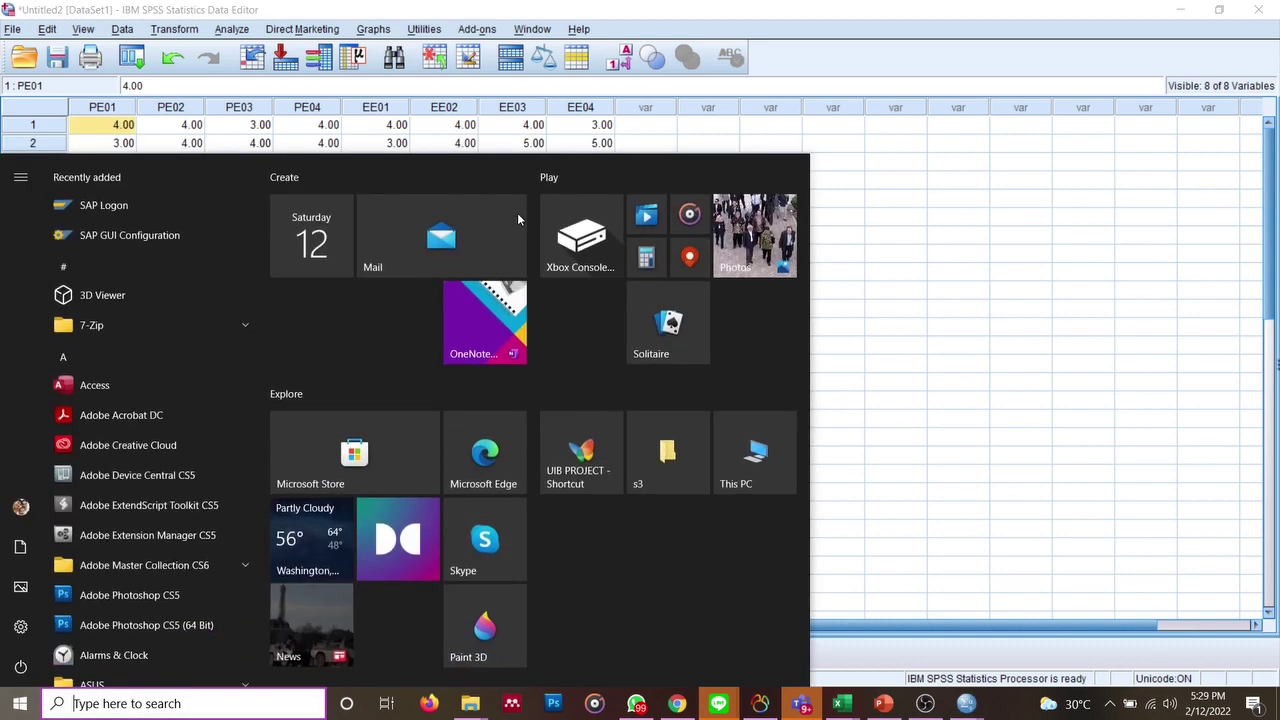
type("note")
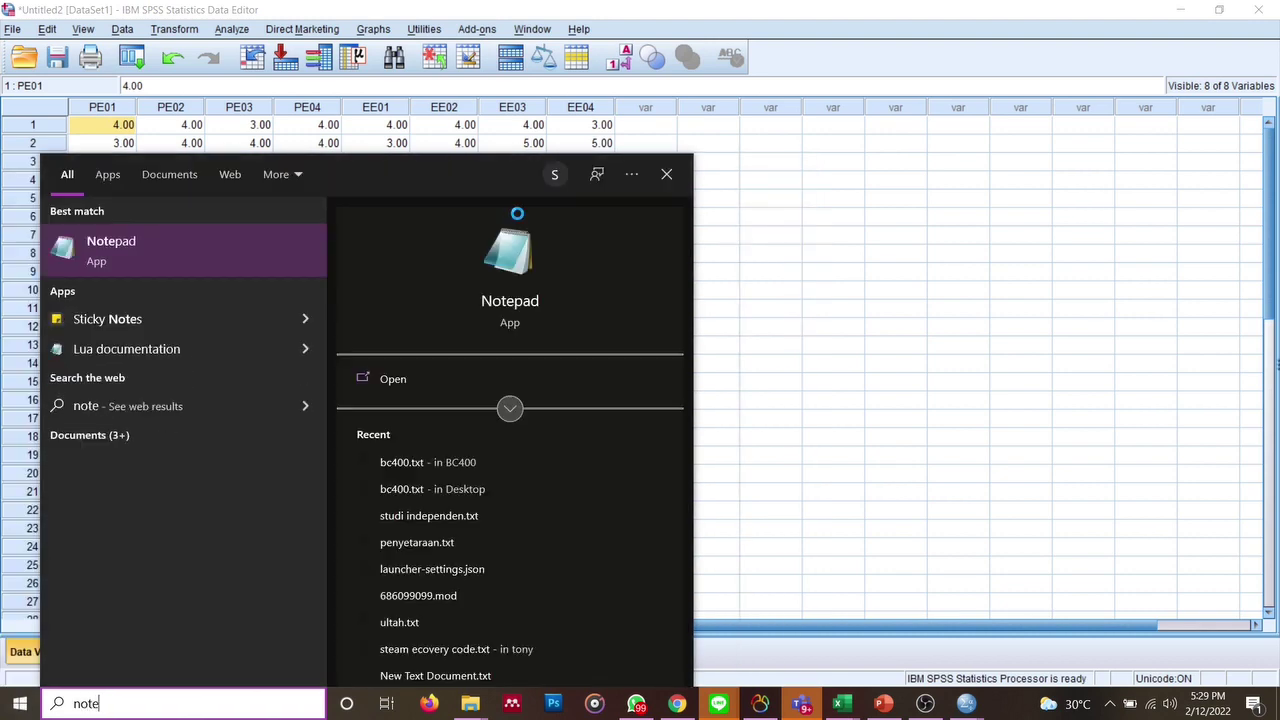
key("Return")
left_click_drag(622, 376, 875, 226)
type("VALIDITY  ")
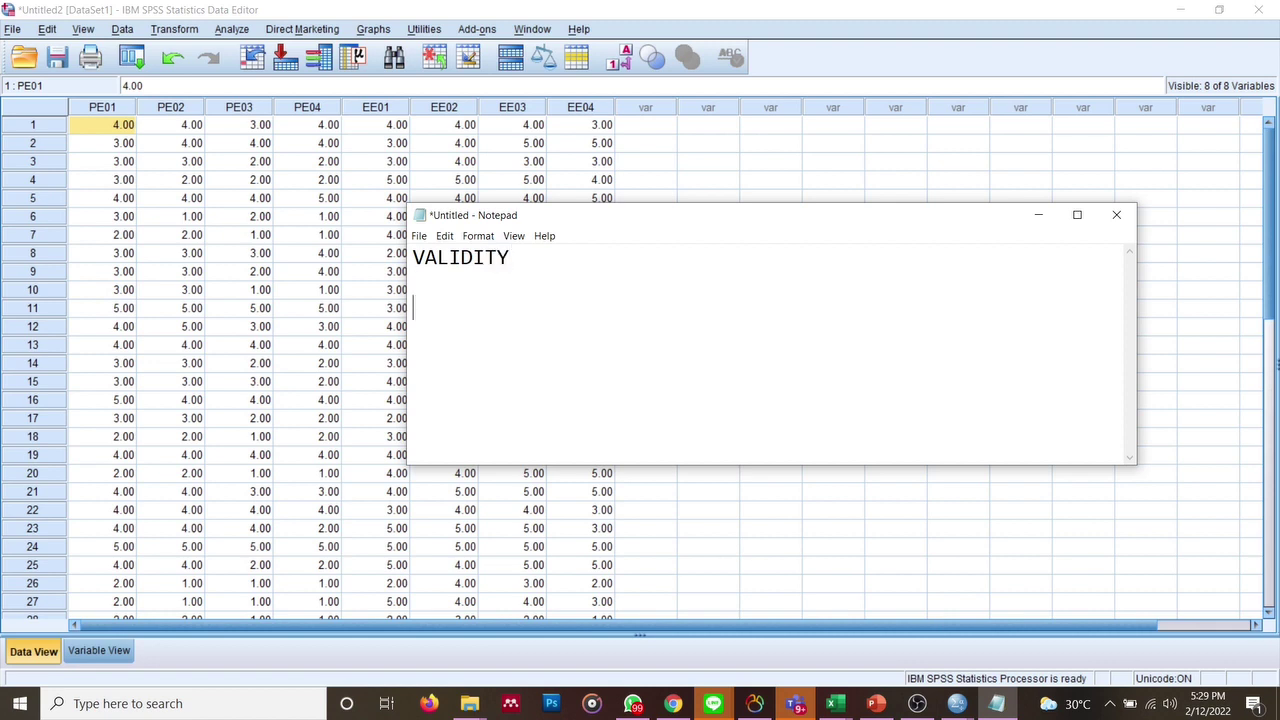
type("RELIABILITY")
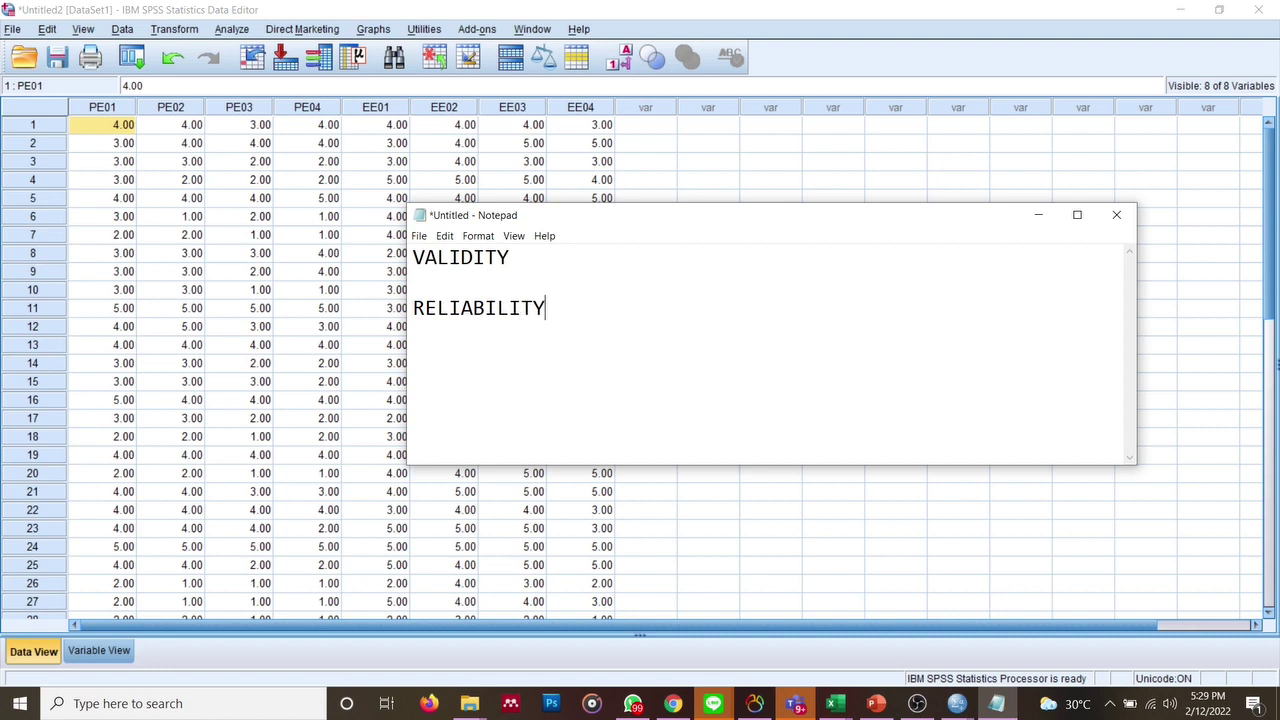
Extend the VALIDITY line in Notepad with ": pertanyaan bisa digunakan untuk mengukur yang mau diukur"
key("Up")
key("Up")
type(": pertanyaan va")
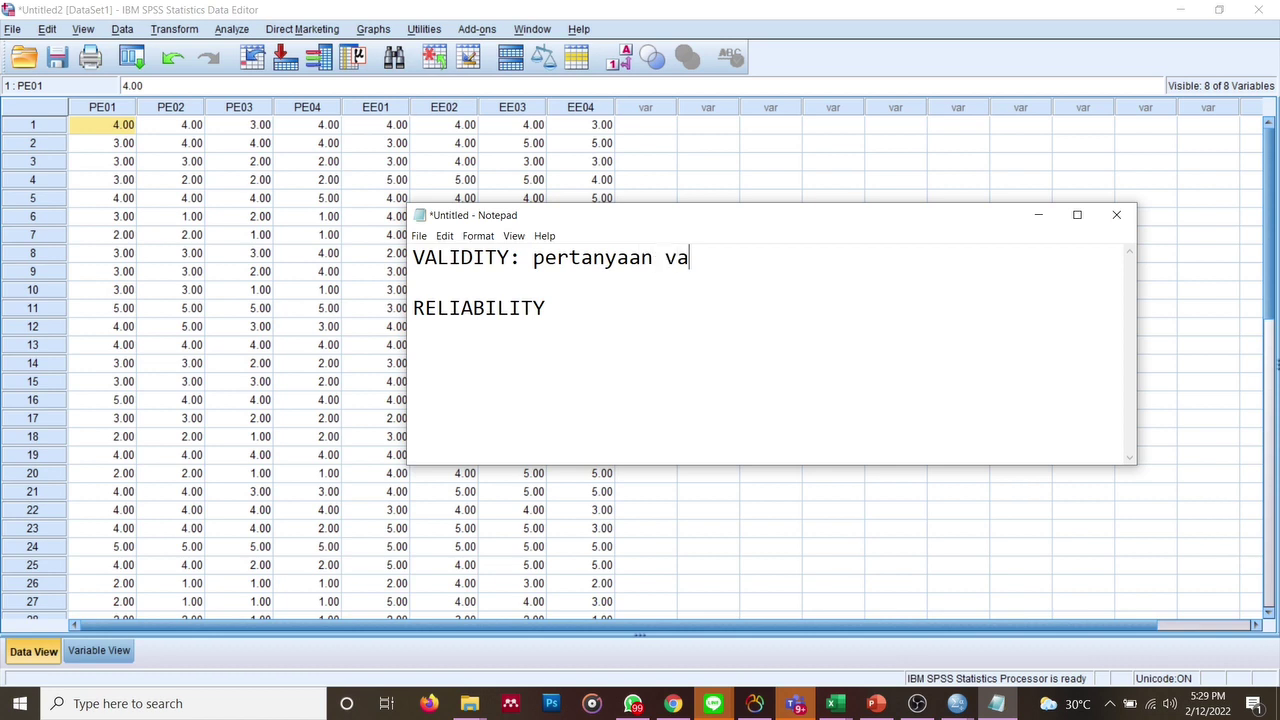
key("BackSpace")
key("BackSpace")
type("bisa m")
key("BackSpace")
type("digina")
key("BackSpace")
key("BackSpace")
key("BackSpace")
type("unak")
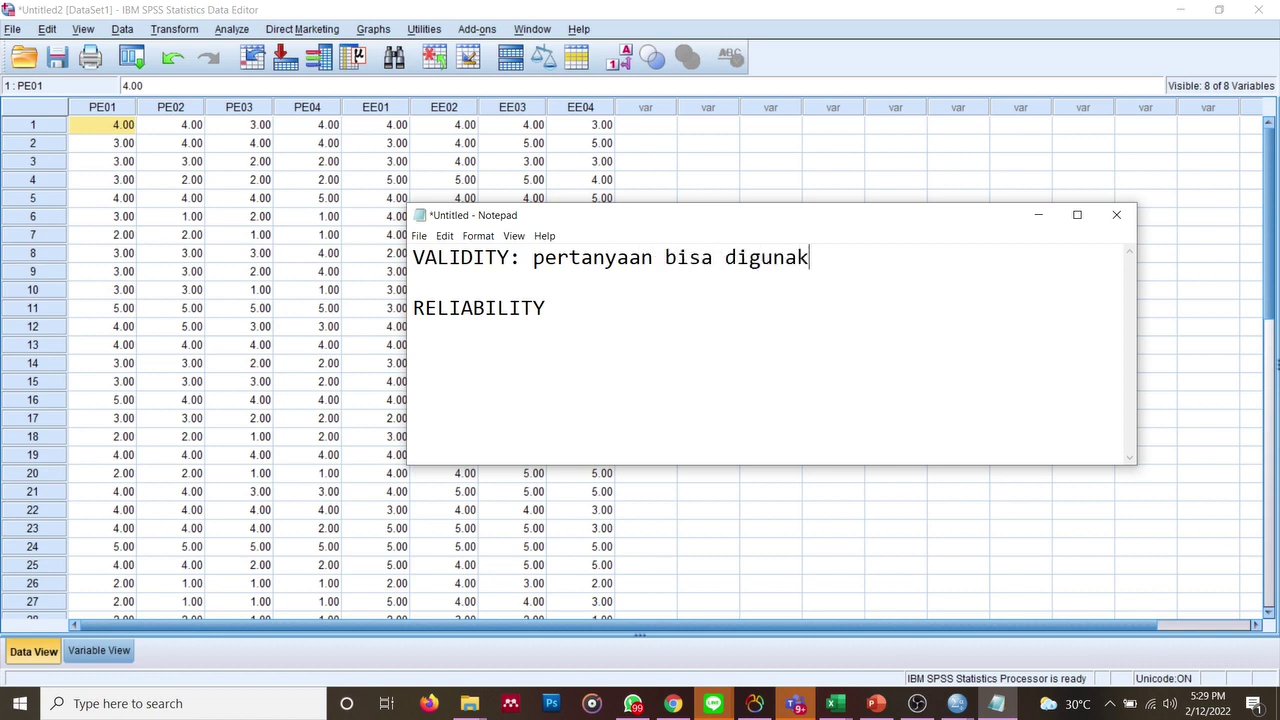
type("an untuk mengu")
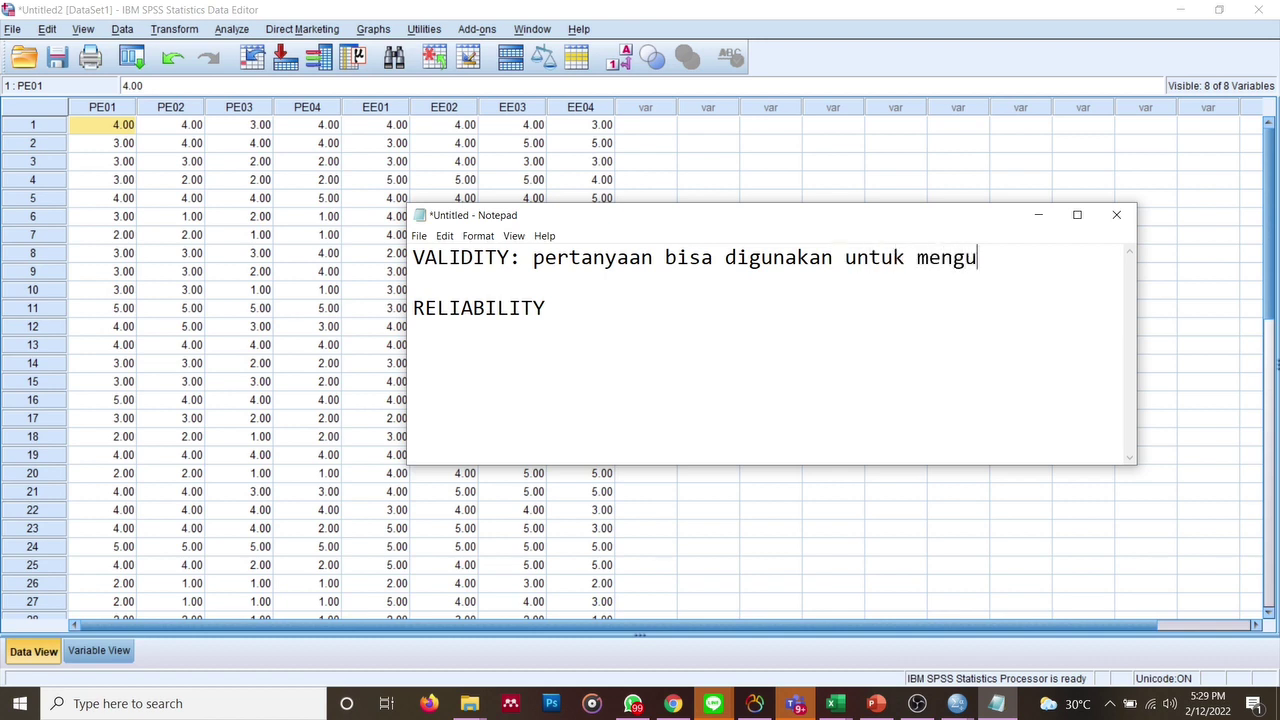
type("kur yang mau diukur")
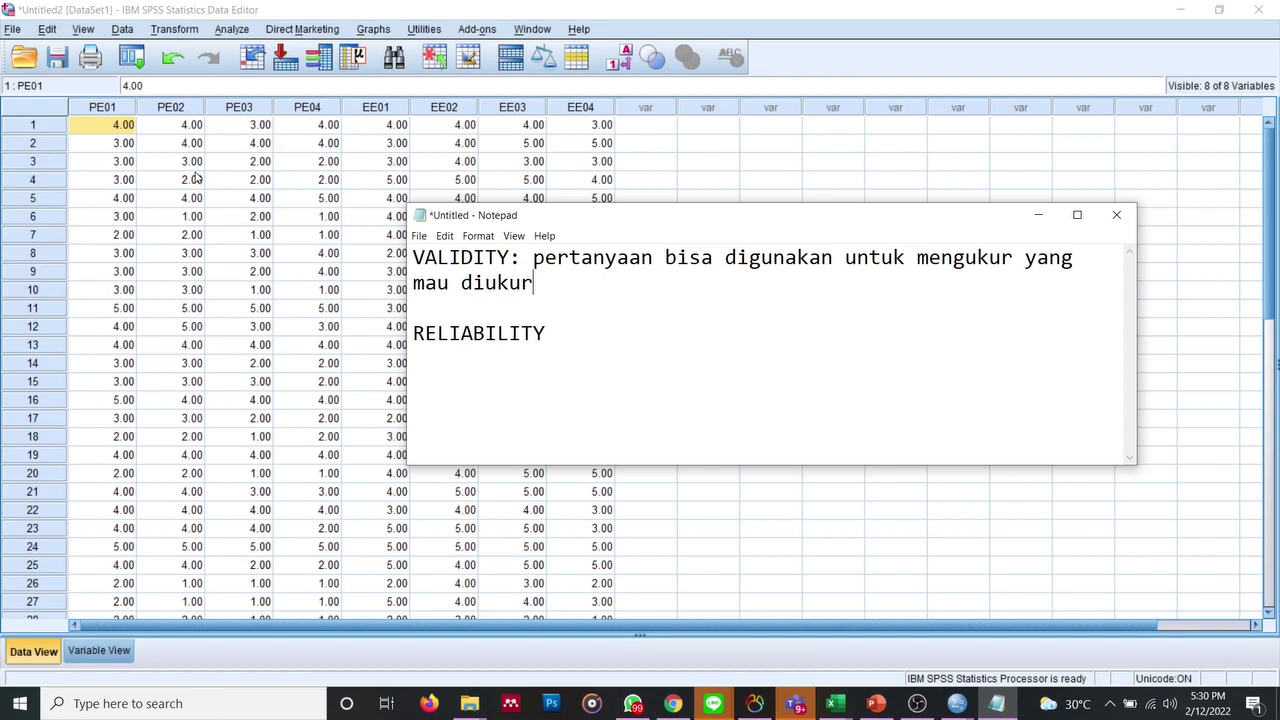
Extend the RELIABILITY line with ": apakah variabelnya bisa dipercaya"
left_click(578, 335)
type("apakah vari")
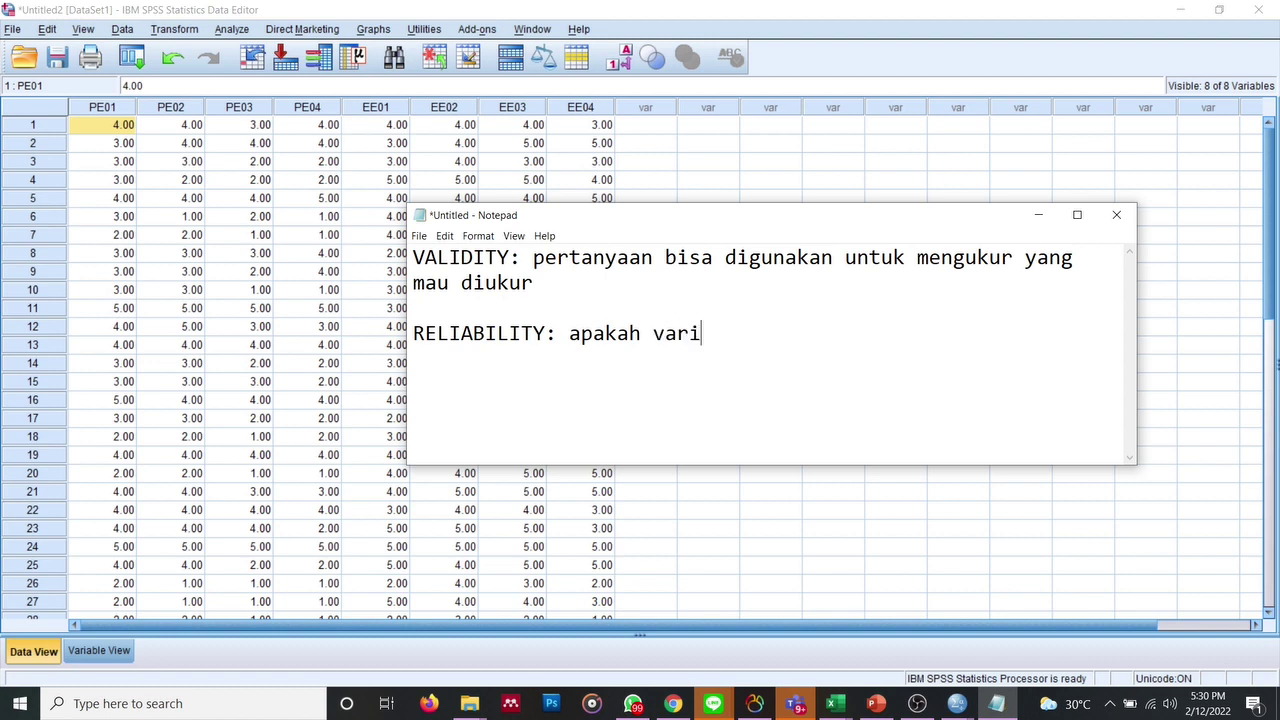
type("abelnya bisa dipercaya")
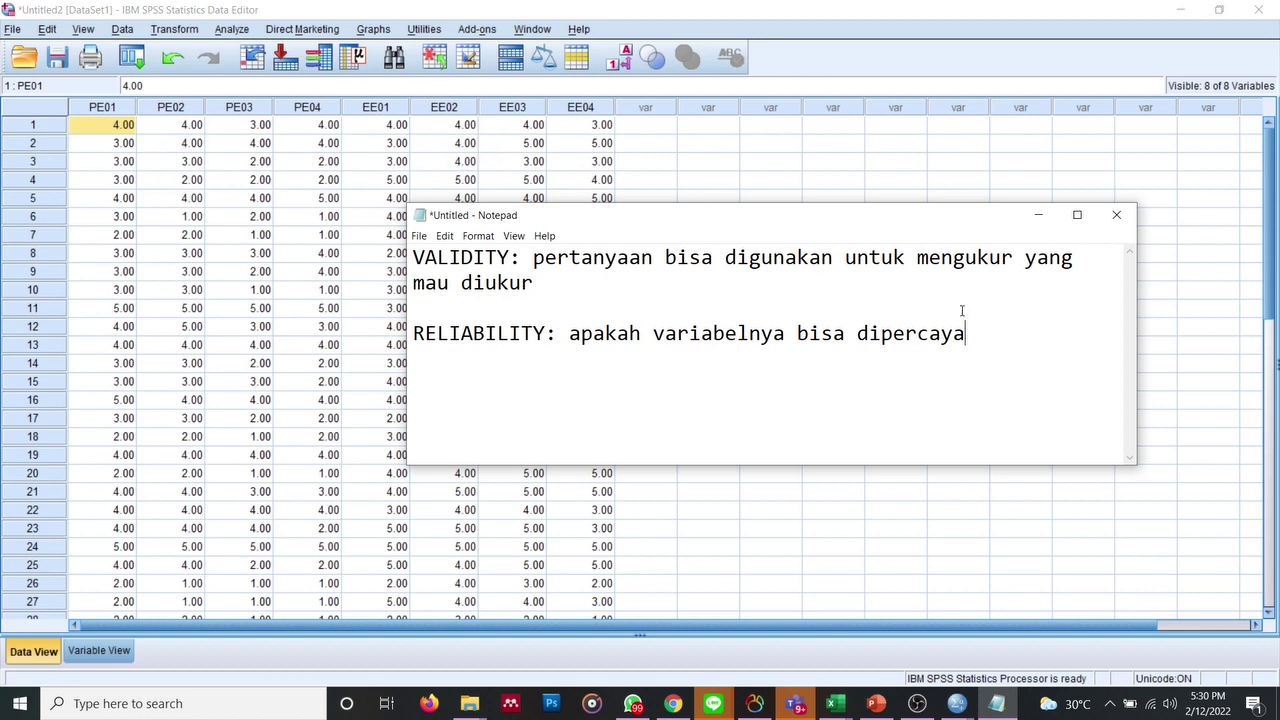
Add the line "untuk lolos uji kuesioner" below the RELIABILITY definition, separated by a blank line
key("Return")
type("untuk lolos kues")
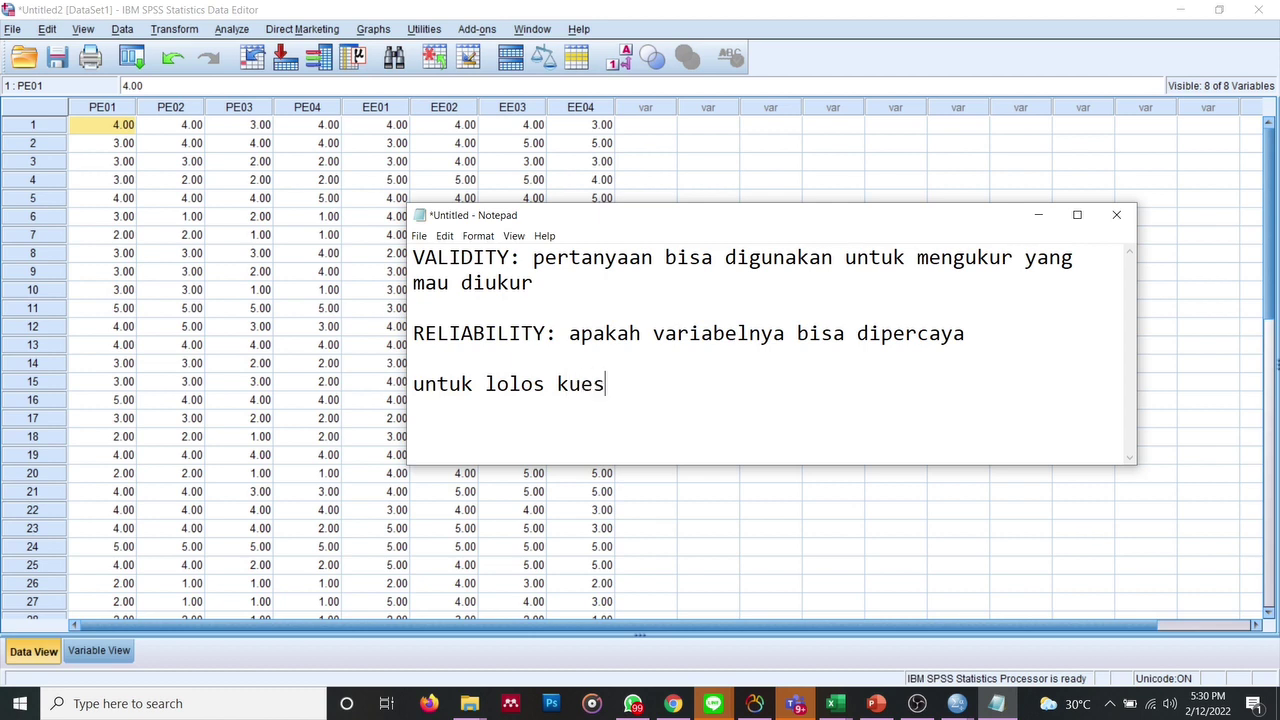
type("ioner")
key("Left")
key("Left")
key("Left")
key("Left")
key("Left")
key("Left")
key("Left")
key("Left")
key("Left")
type("uji")
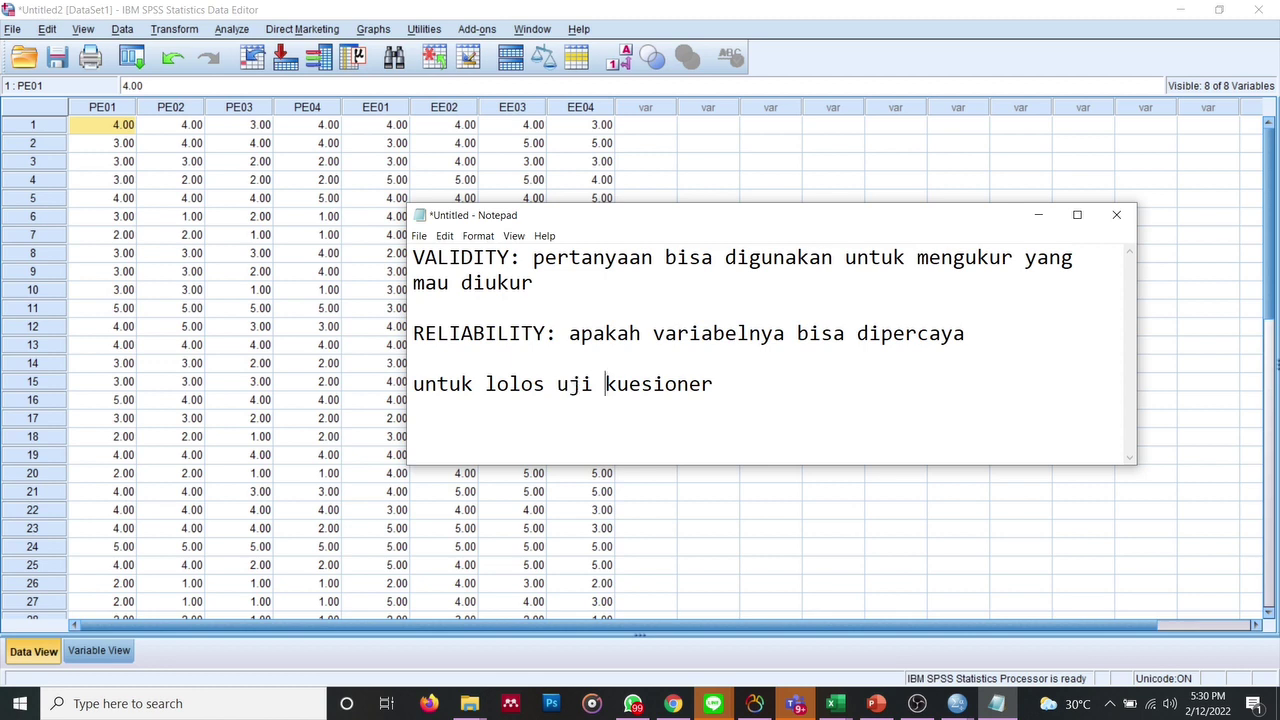
Write SEMUA VALID and SEMUA RELIABEL on two separate lines below "untuk lolos uji kuesioner"
left_click(803, 391)
key("Return")
type("SEMUA VALID SEM")
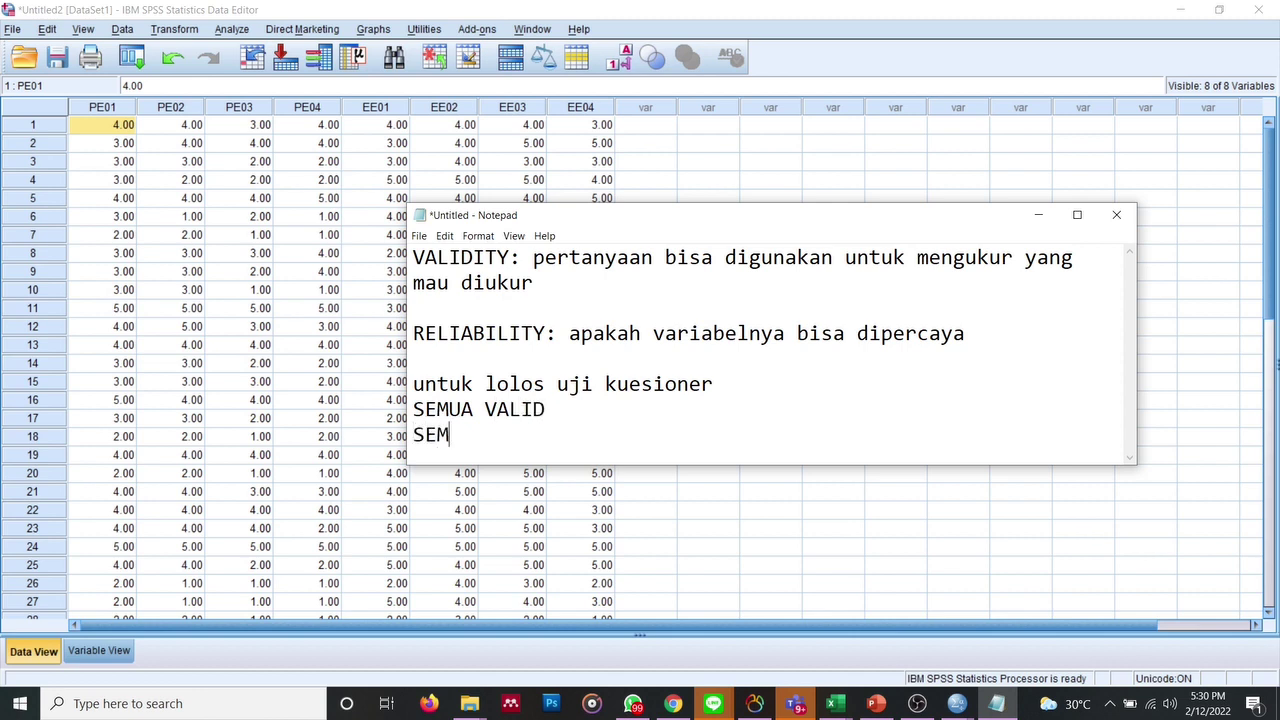
type("UA RELIABEL")
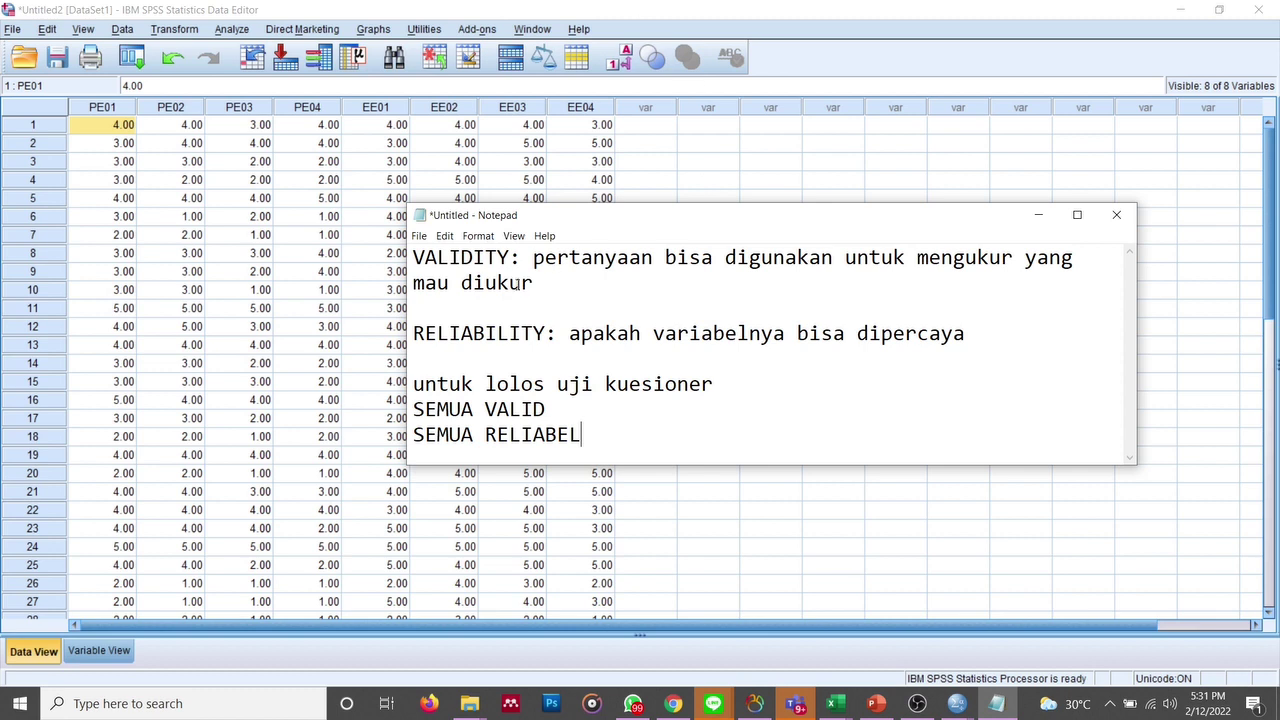
Insert the line "Pearson Product Correlation" directly below the VALIDITY definition
left_click(562, 289)
key("Return")
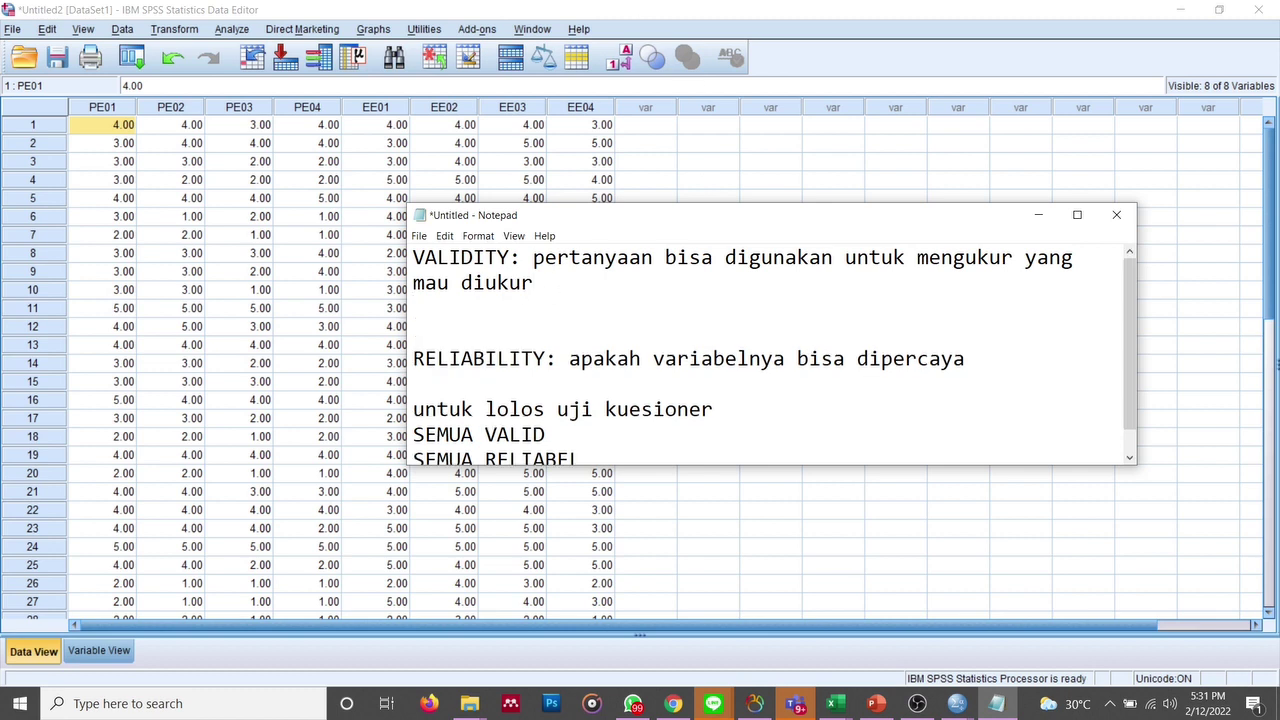
type("Pearson Pro")
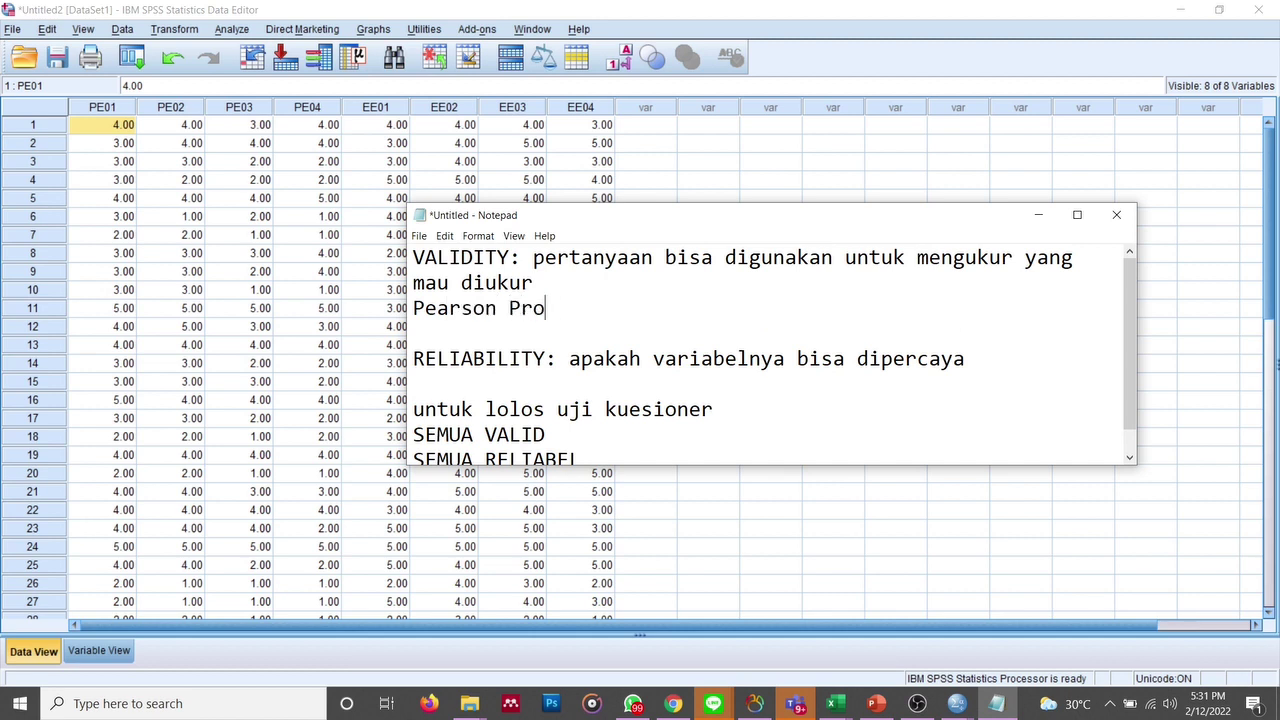
type("duct Correlation")
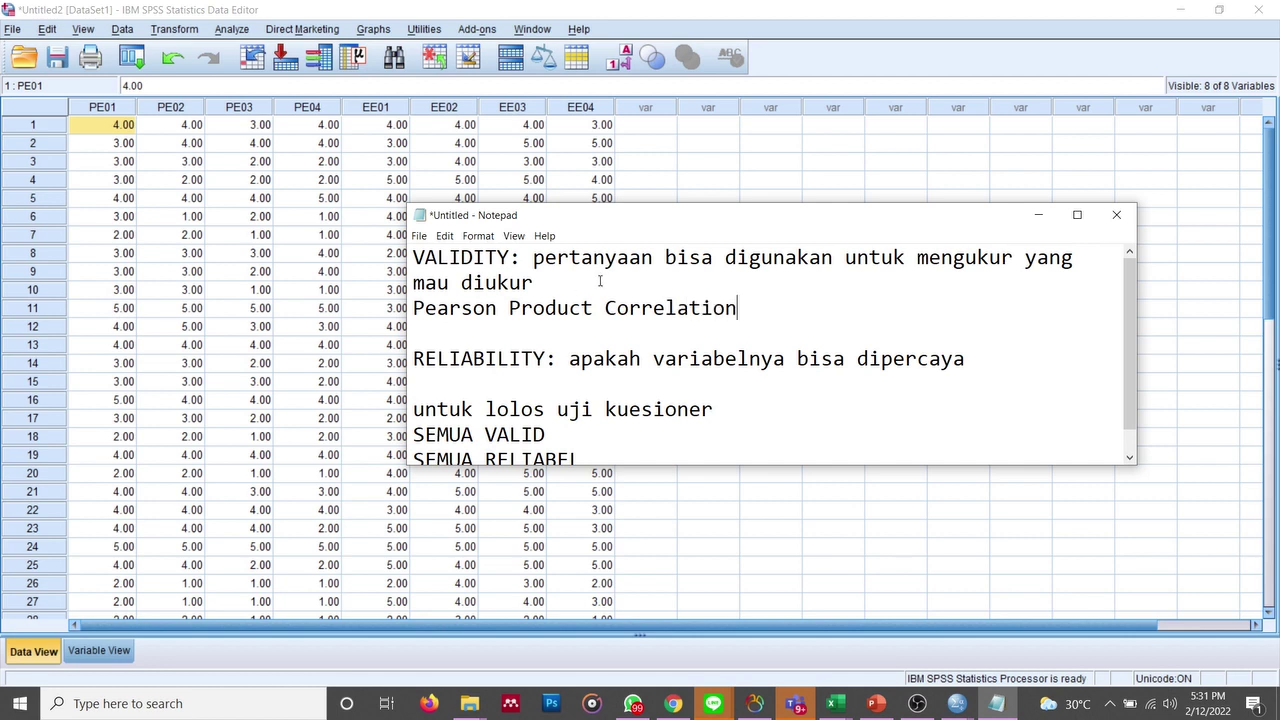
Switch back to the SPSS Data Editor and compute a new variable PESUM as PE01+PE02+PE03+PE04
left_click(250, 216)
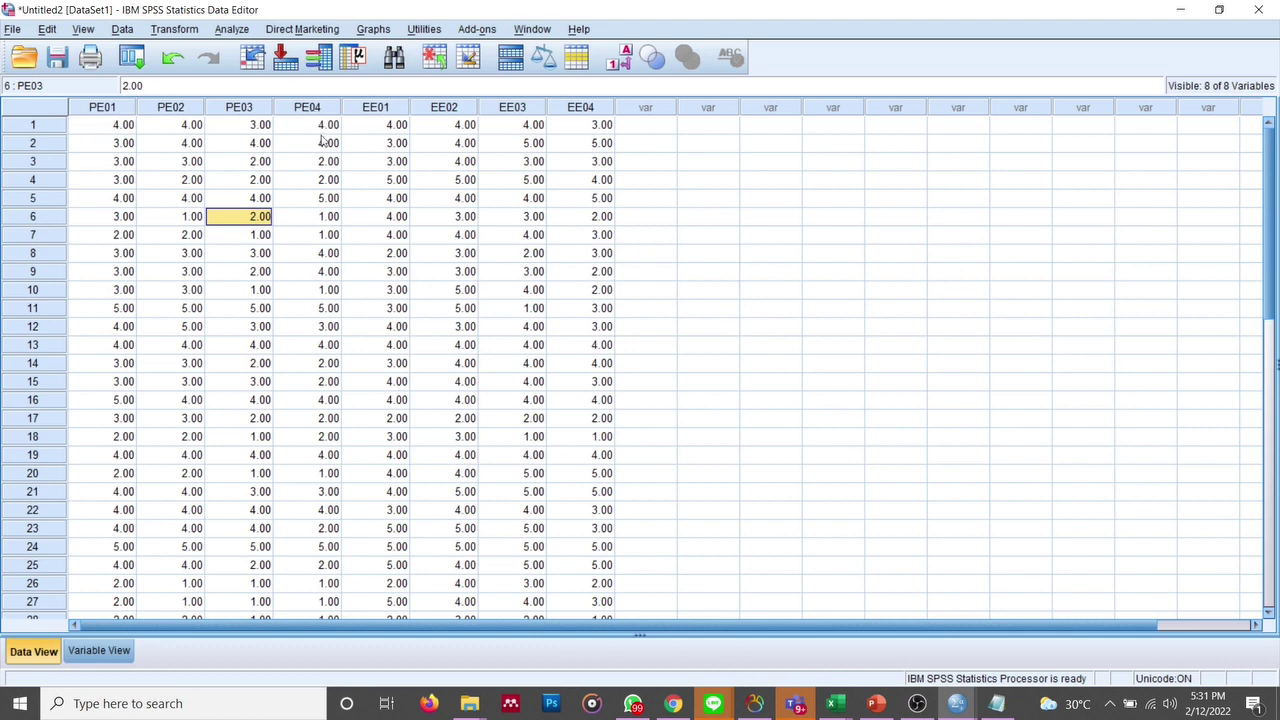
left_click(170, 31)
left_click(190, 51)
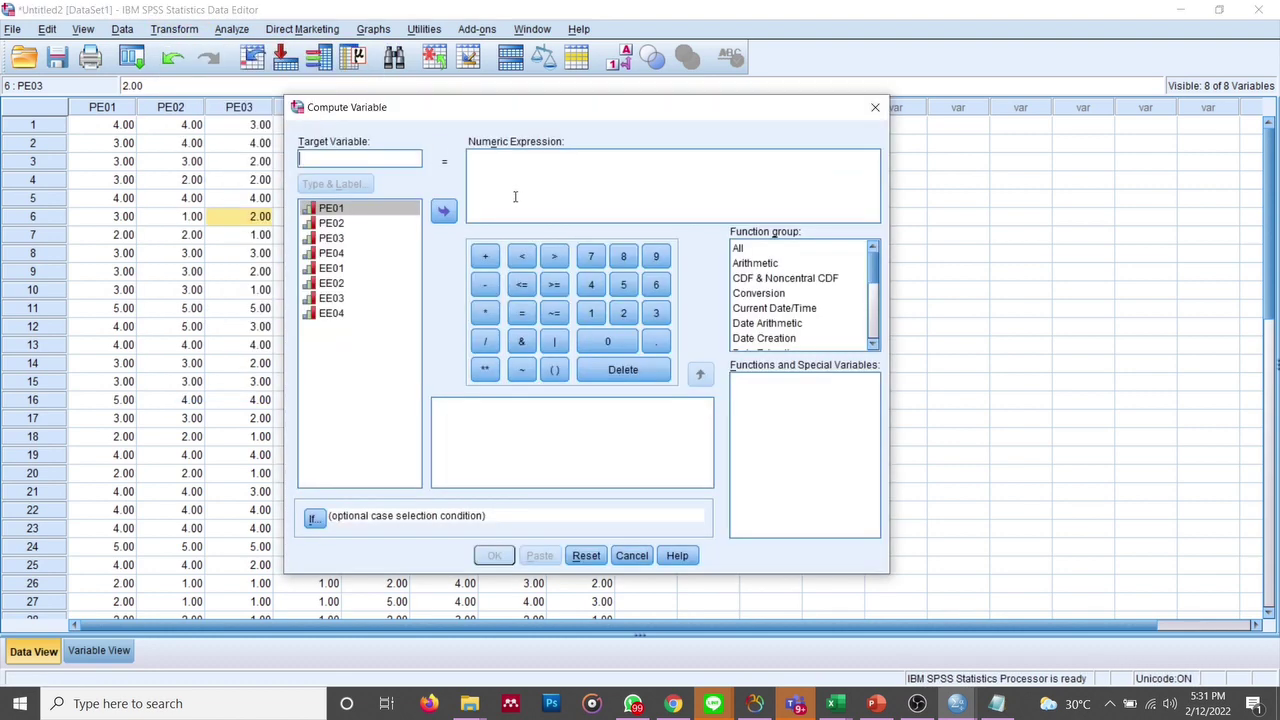
type("PESUM")
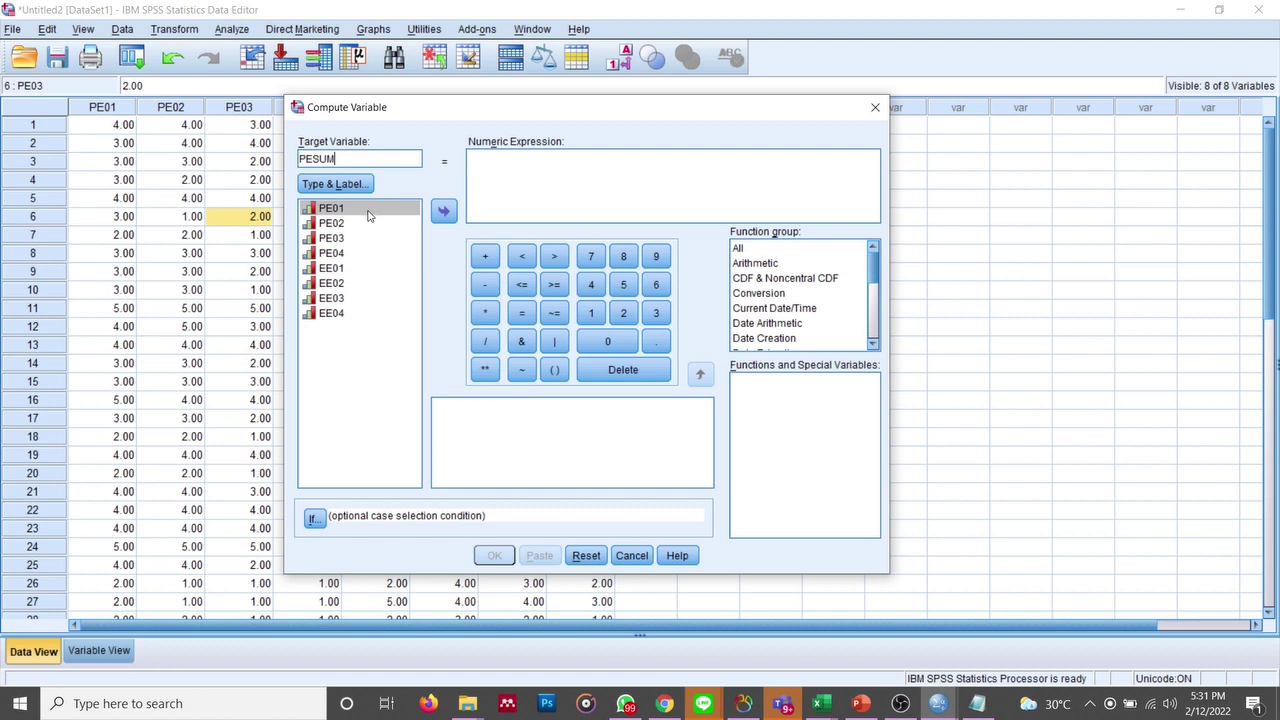
double_click(367, 210)
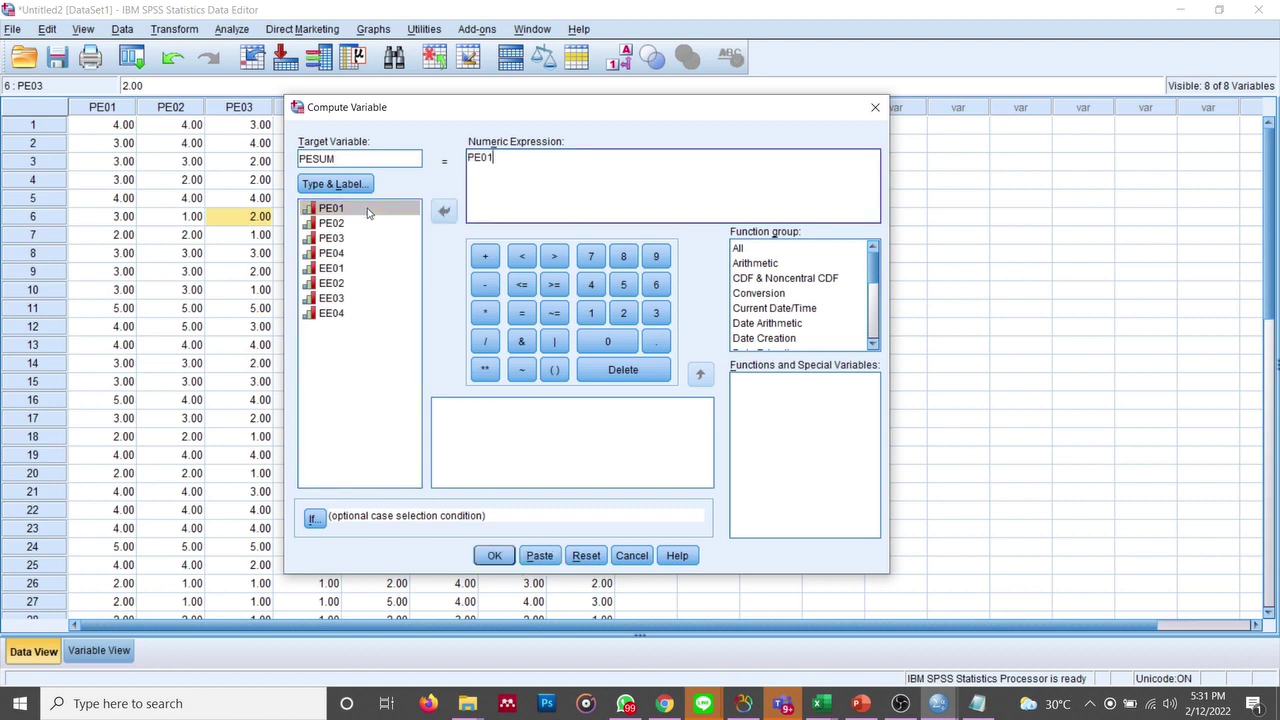
type("+")
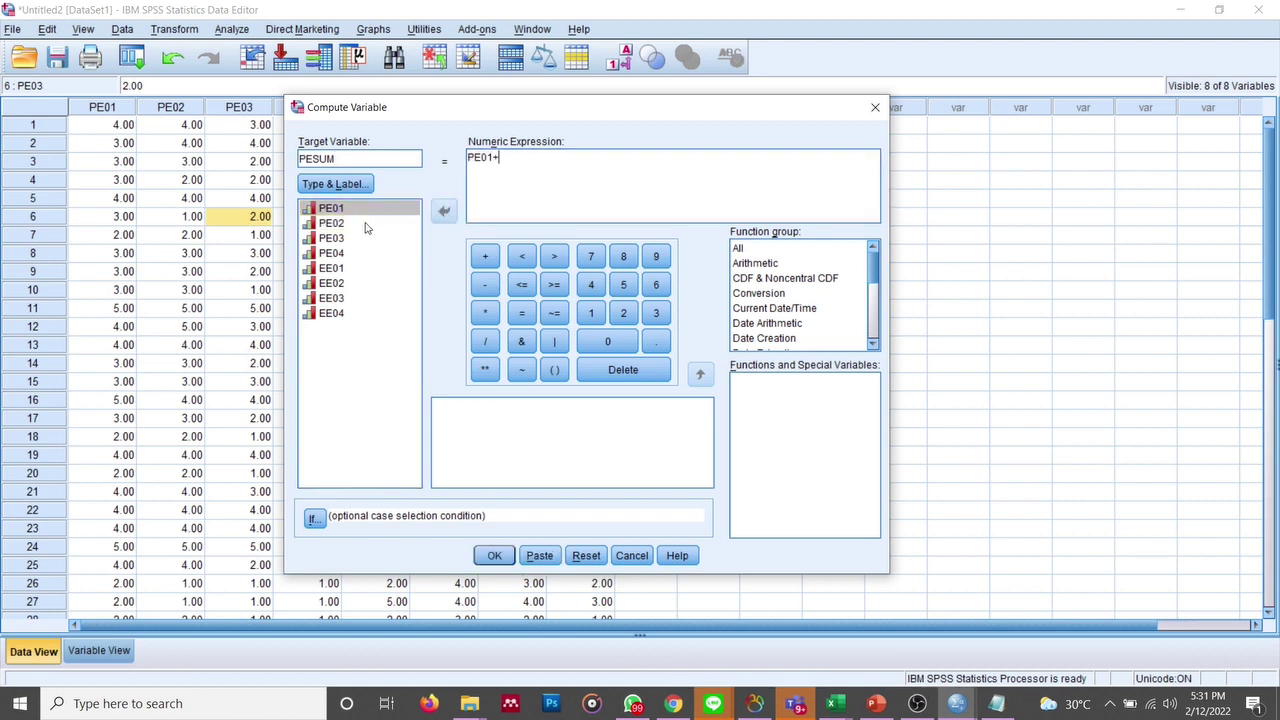
double_click(363, 223)
type("+")
left_click(363, 237)
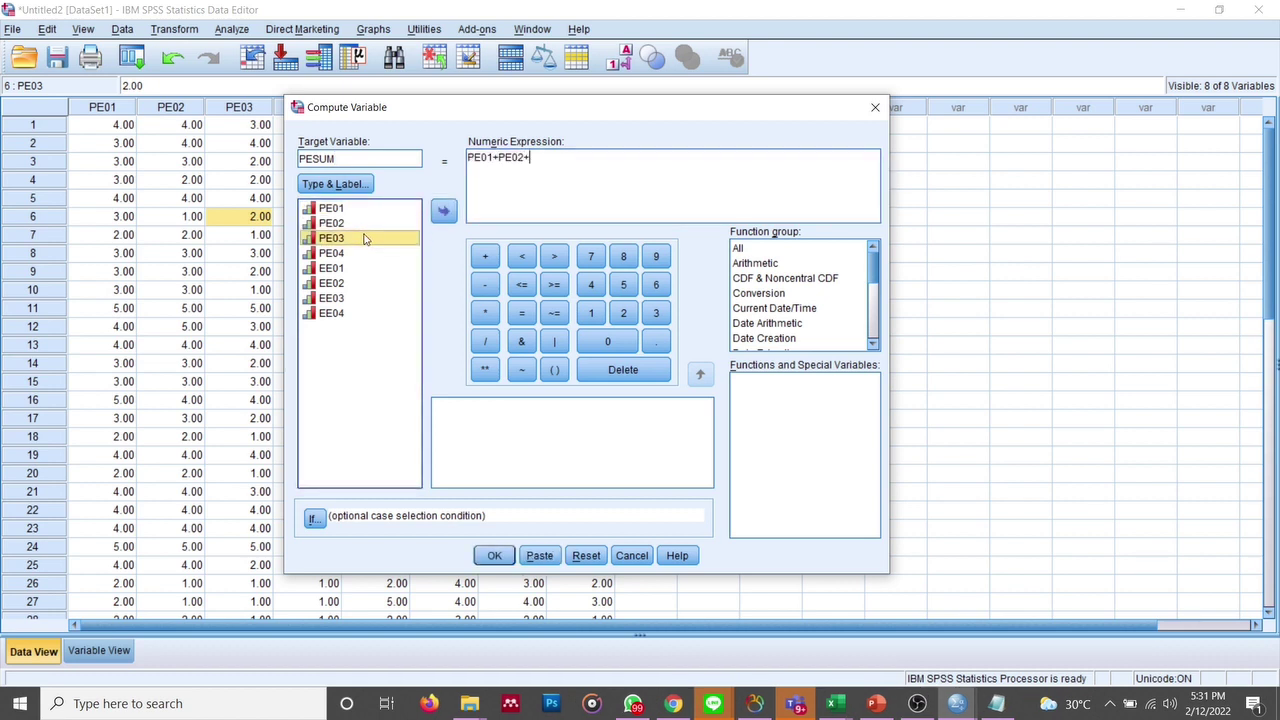
double_click(340, 239)
type("+")
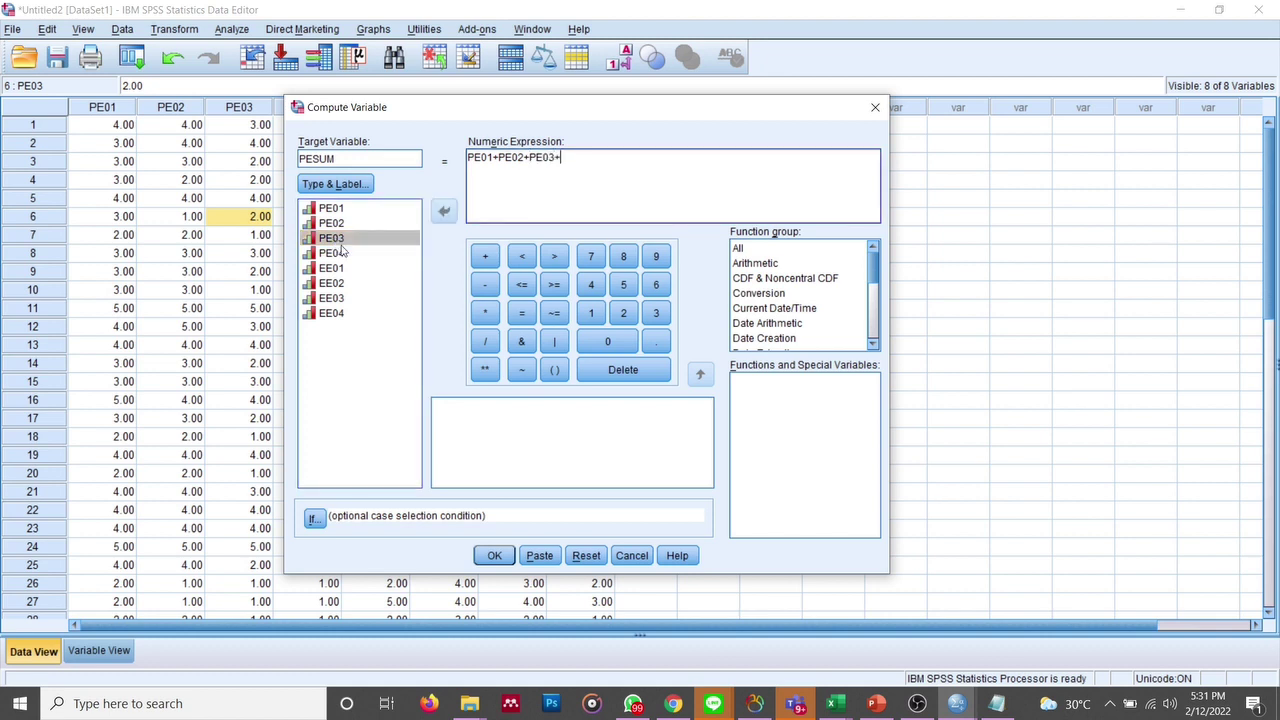
double_click(337, 262)
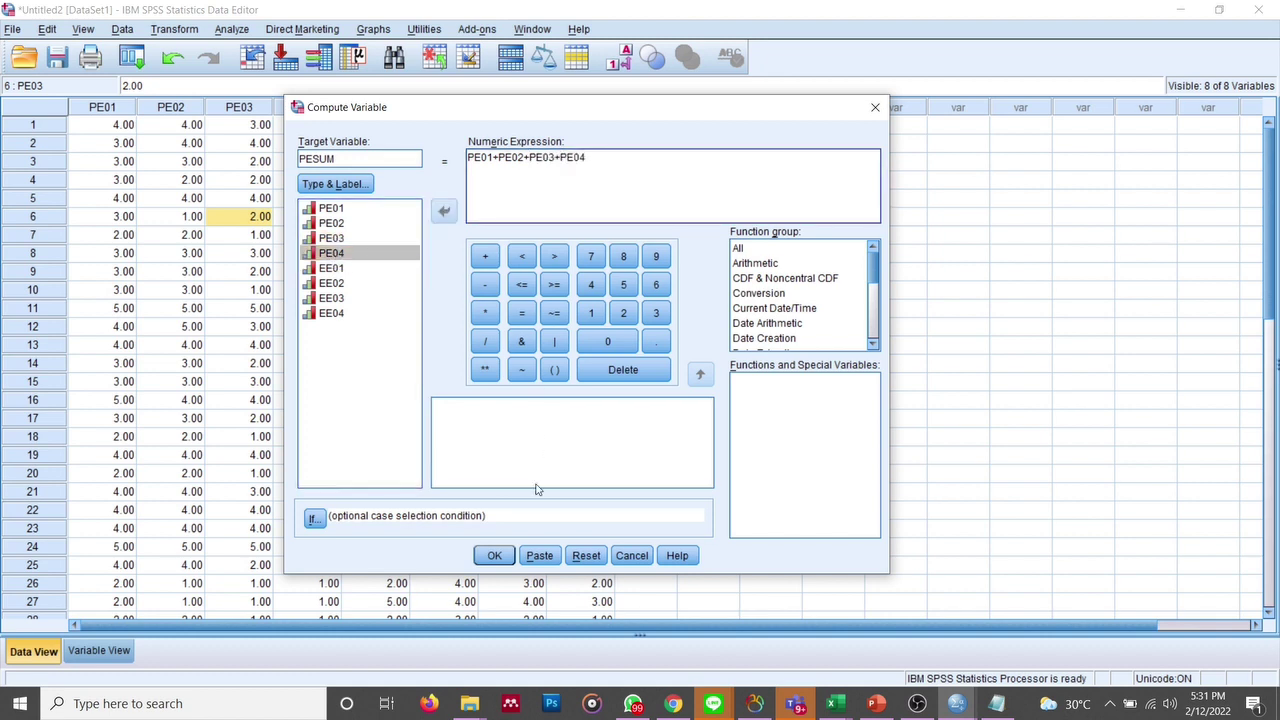
left_click(492, 556)
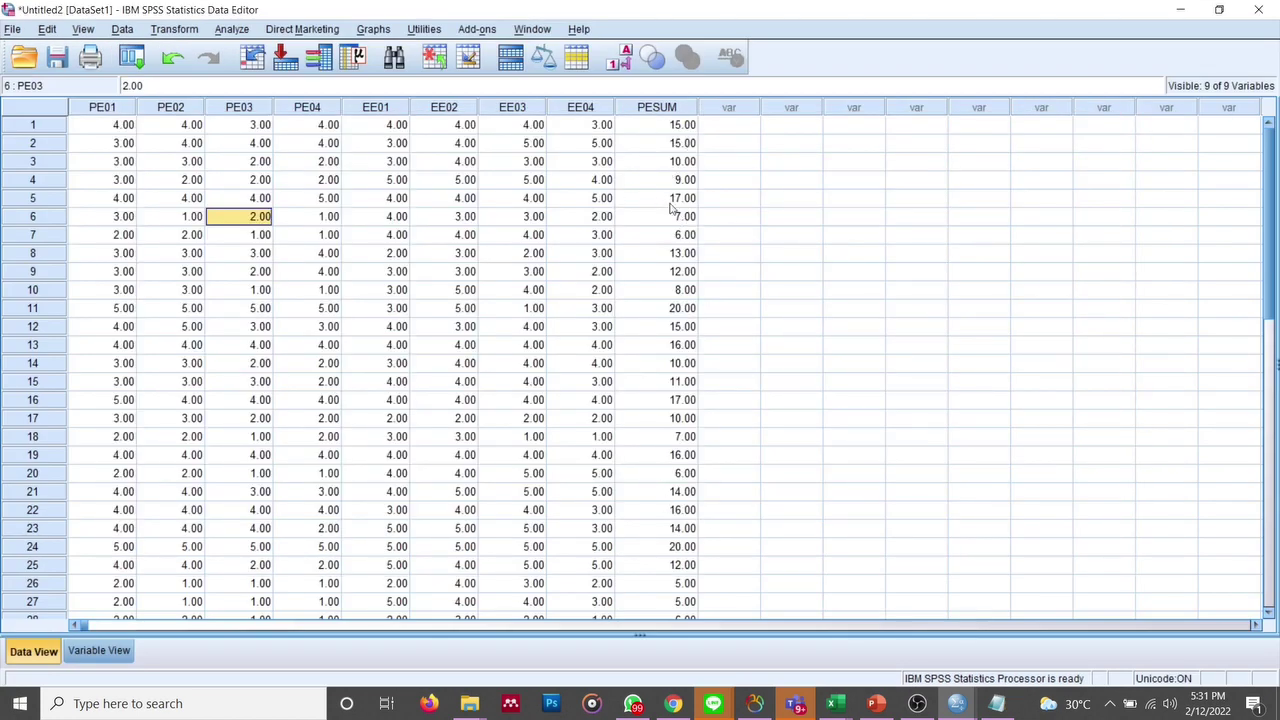
Compute a new variable EESUM as EE01+EE02+EE03+EE04 and return to the Data Editor
left_click(182, 31)
left_click(202, 55)
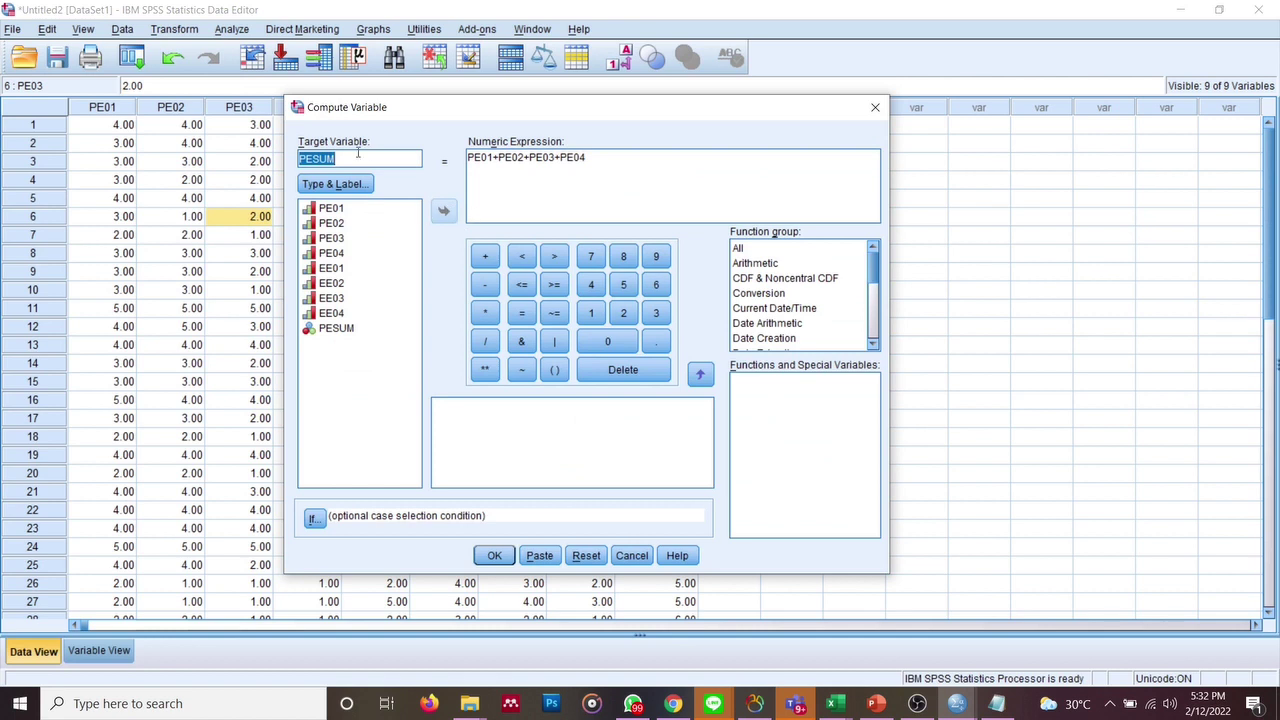
type("EESUM")
left_click_drag(653, 171, 457, 172)
key("BackSpace")
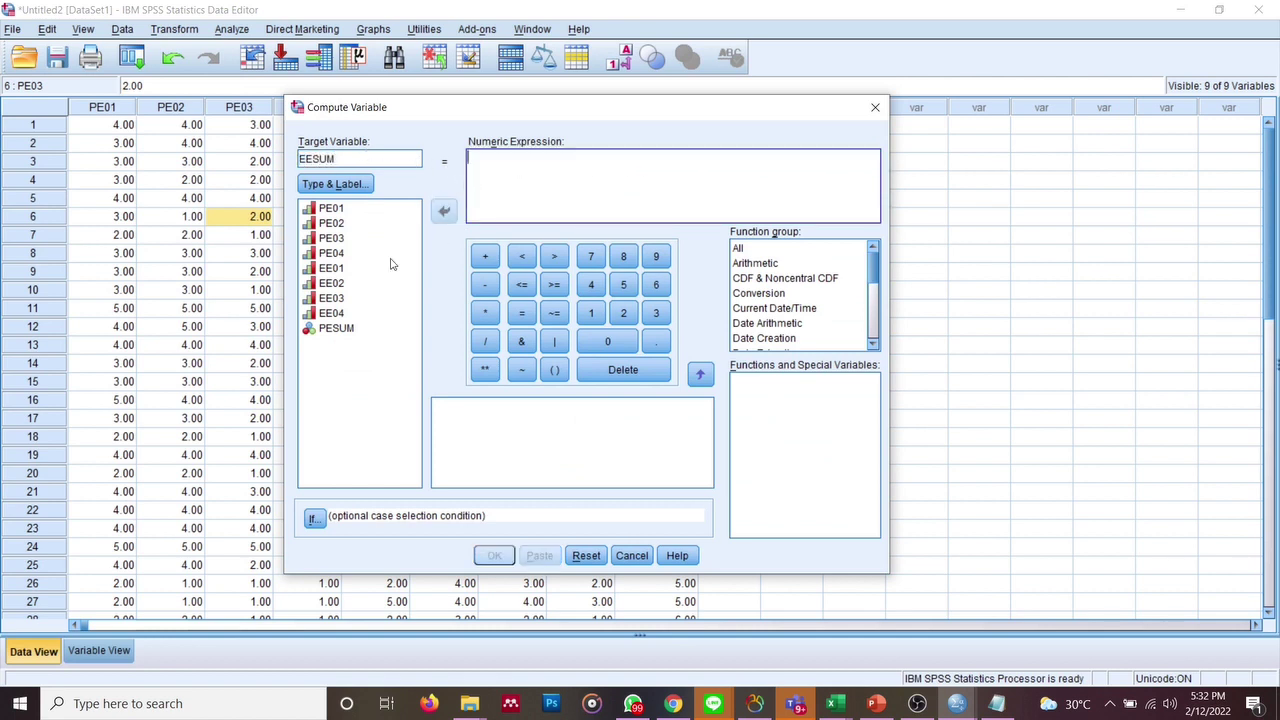
double_click(336, 272)
type("+")
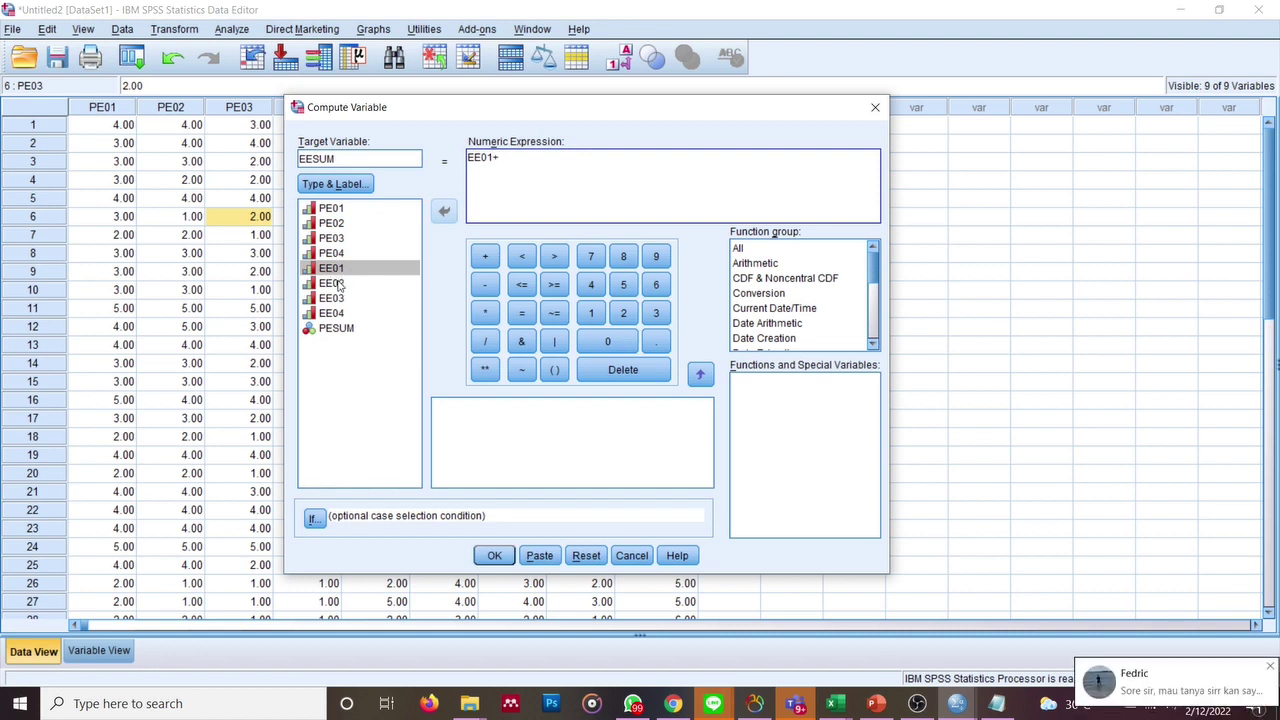
double_click(333, 284)
type("+")
left_click(333, 298)
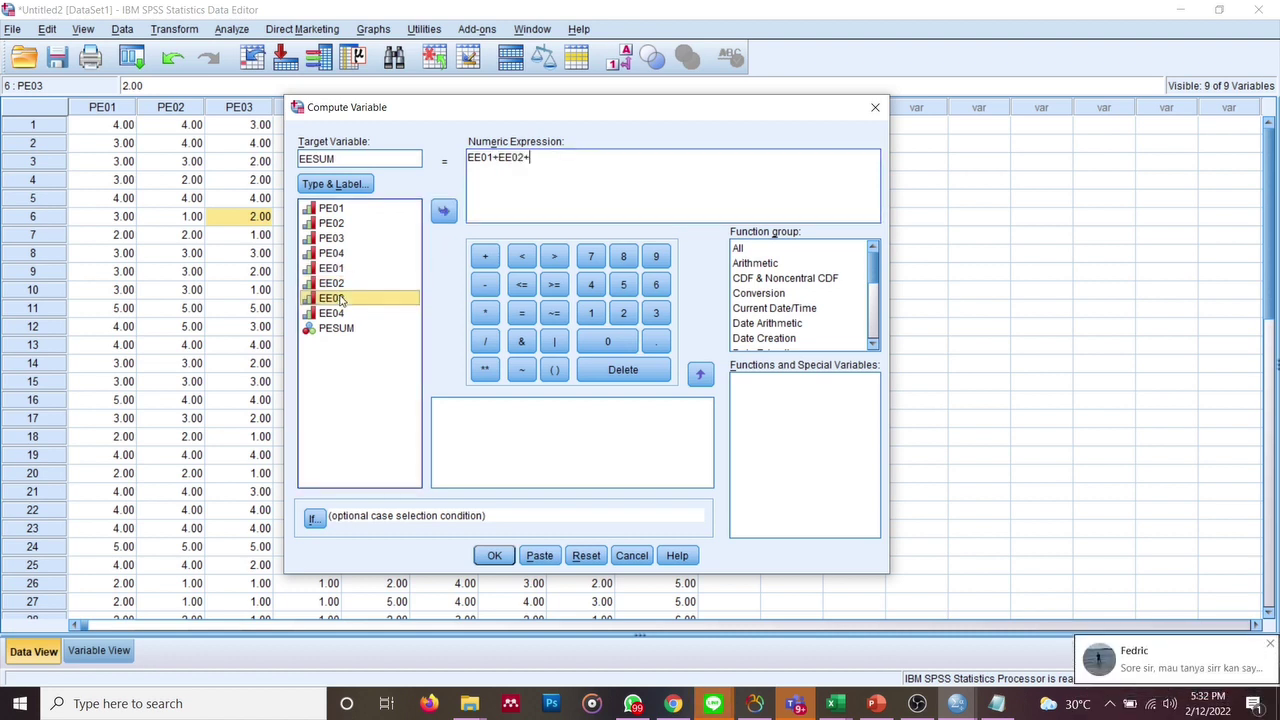
double_click(340, 299)
type("+")
double_click(340, 313)
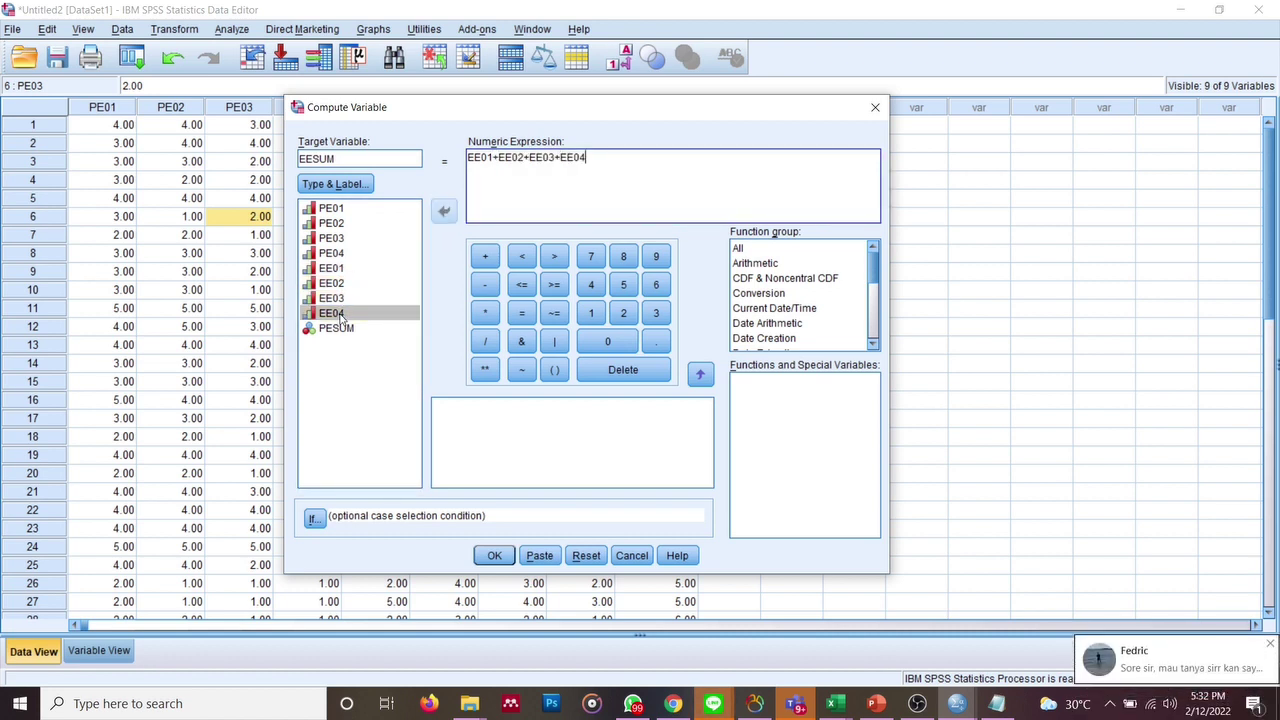
left_click(494, 555)
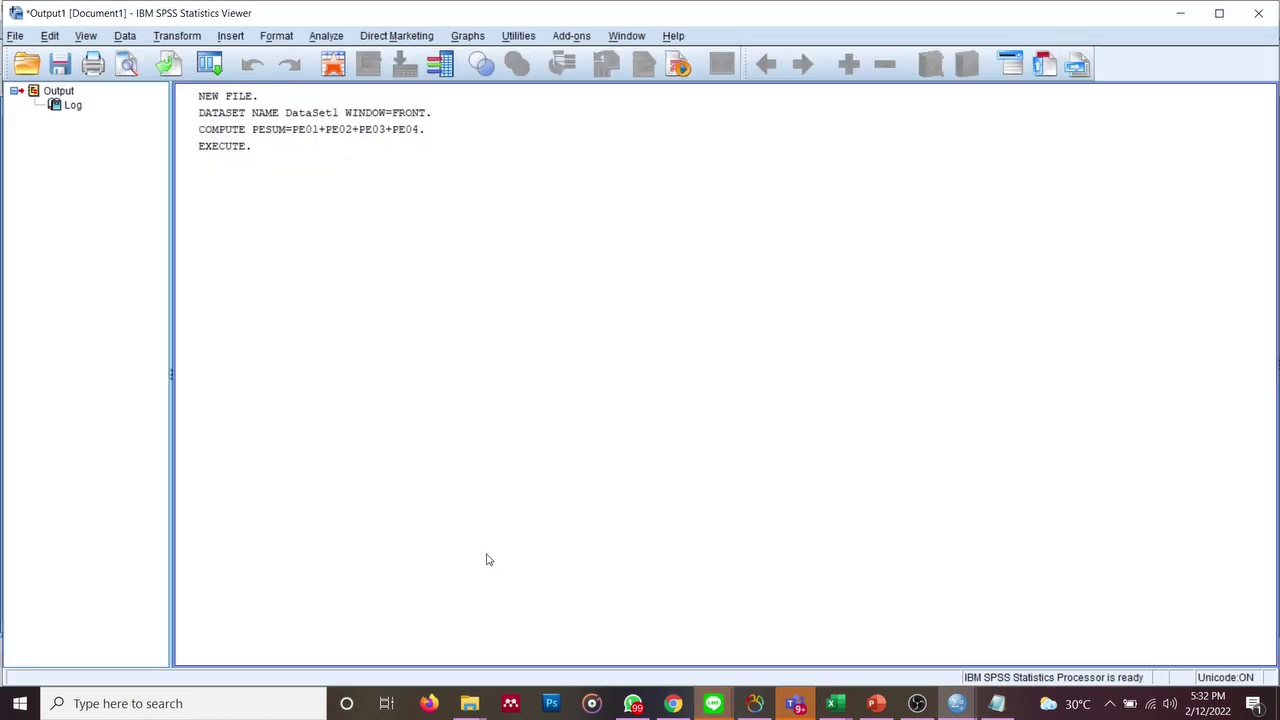
key("alt+Tab")
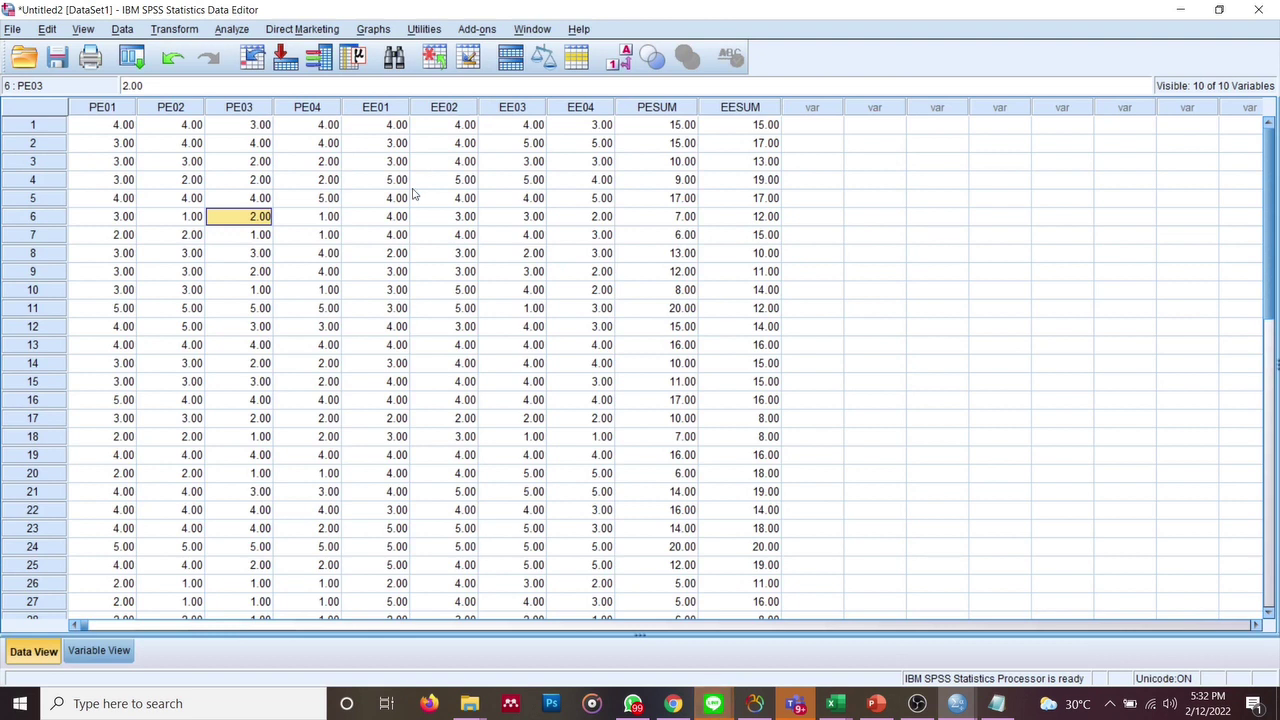
Run a two-tailed Pearson bivariate correlation on PE01, PE02, PE03, PE04 and PESUM, and select the resulting Correlations table
left_click(231, 30)
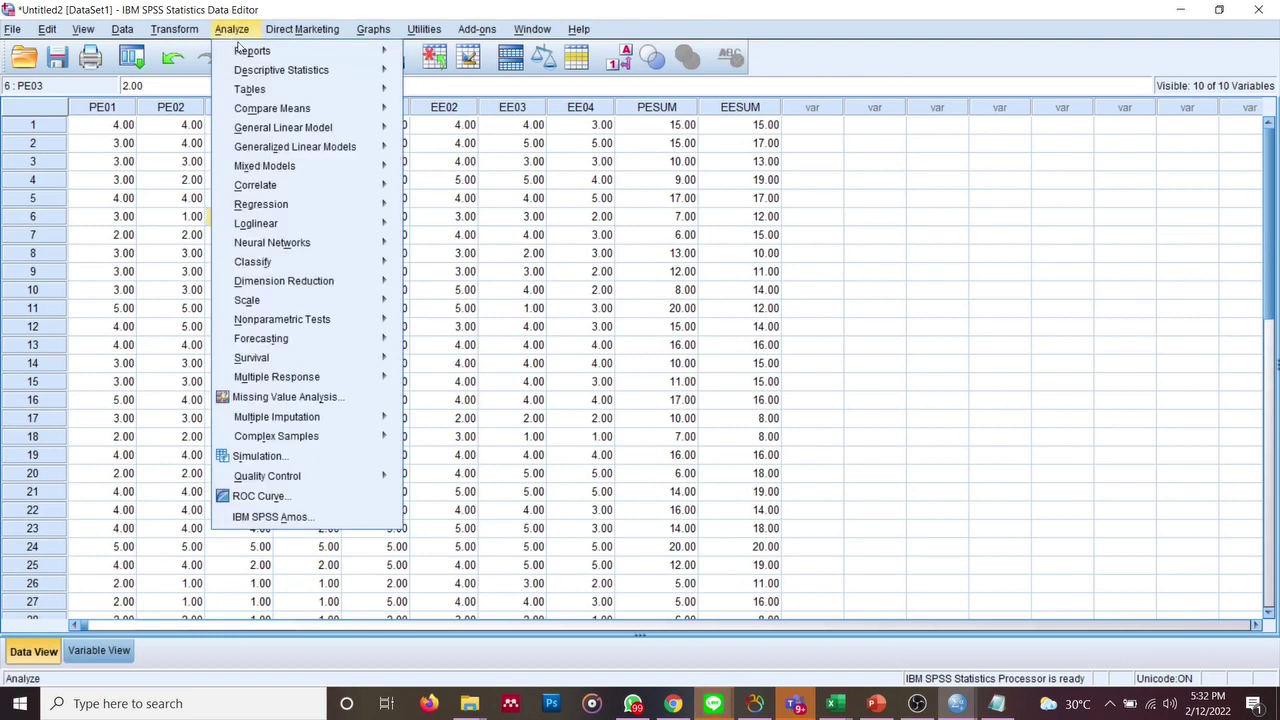
mouse_move(277, 191)
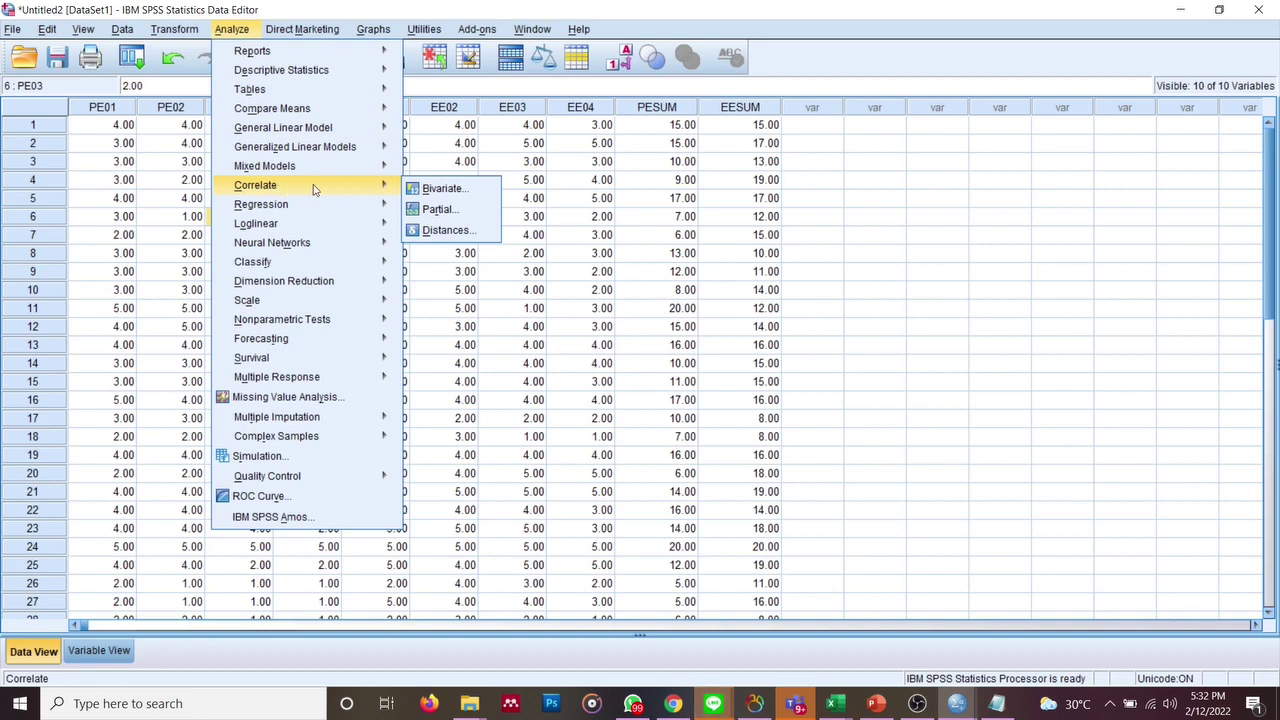
left_click(437, 191)
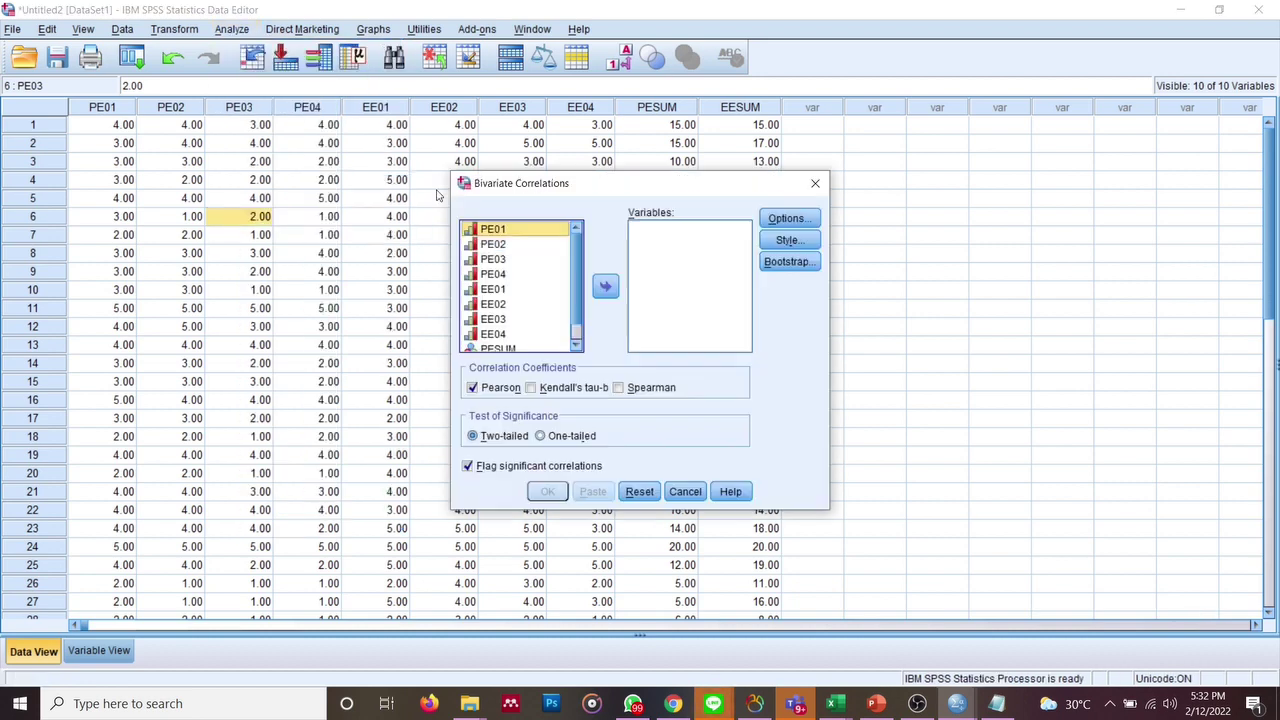
left_click(500, 274, "shift")
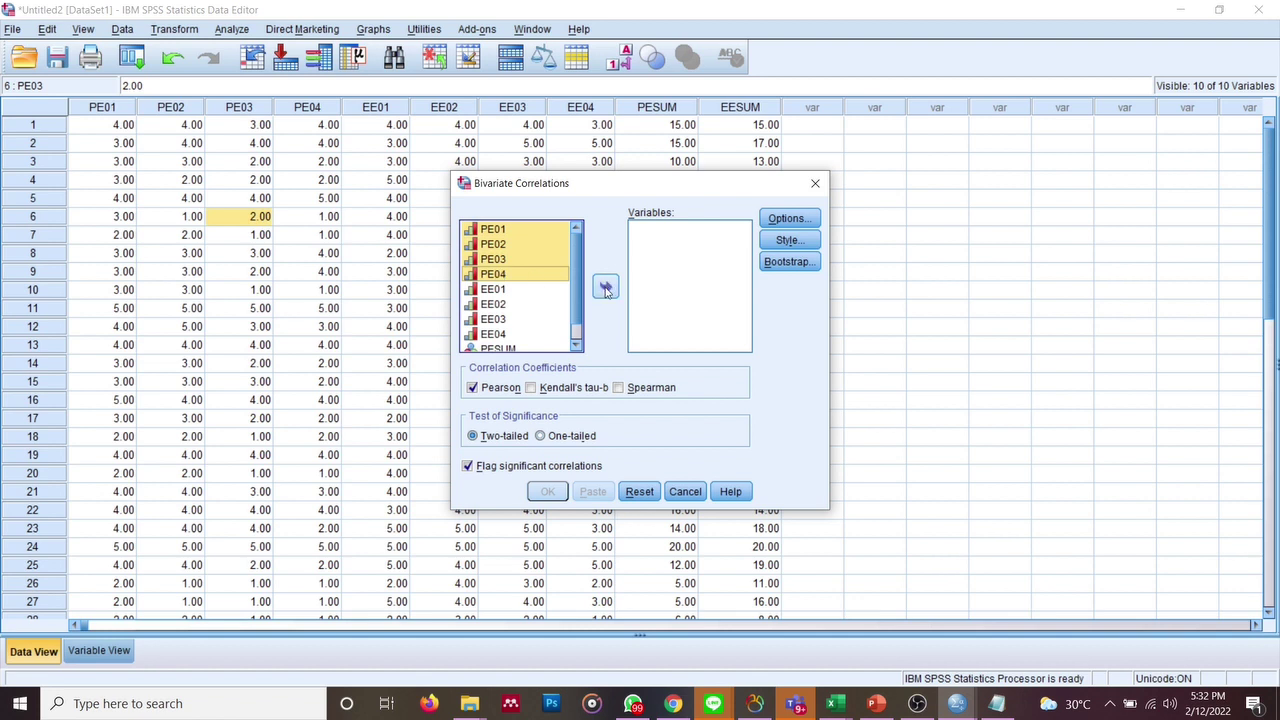
left_click(605, 288)
left_click(500, 292)
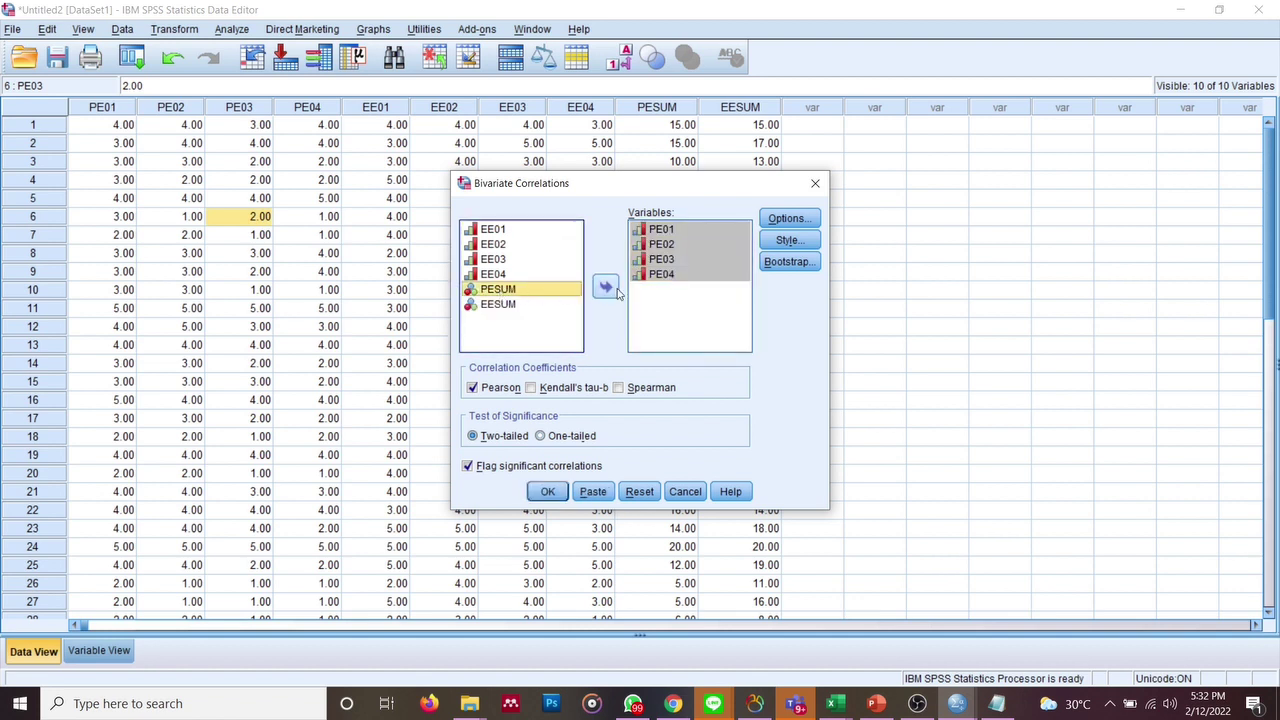
left_click(610, 288)
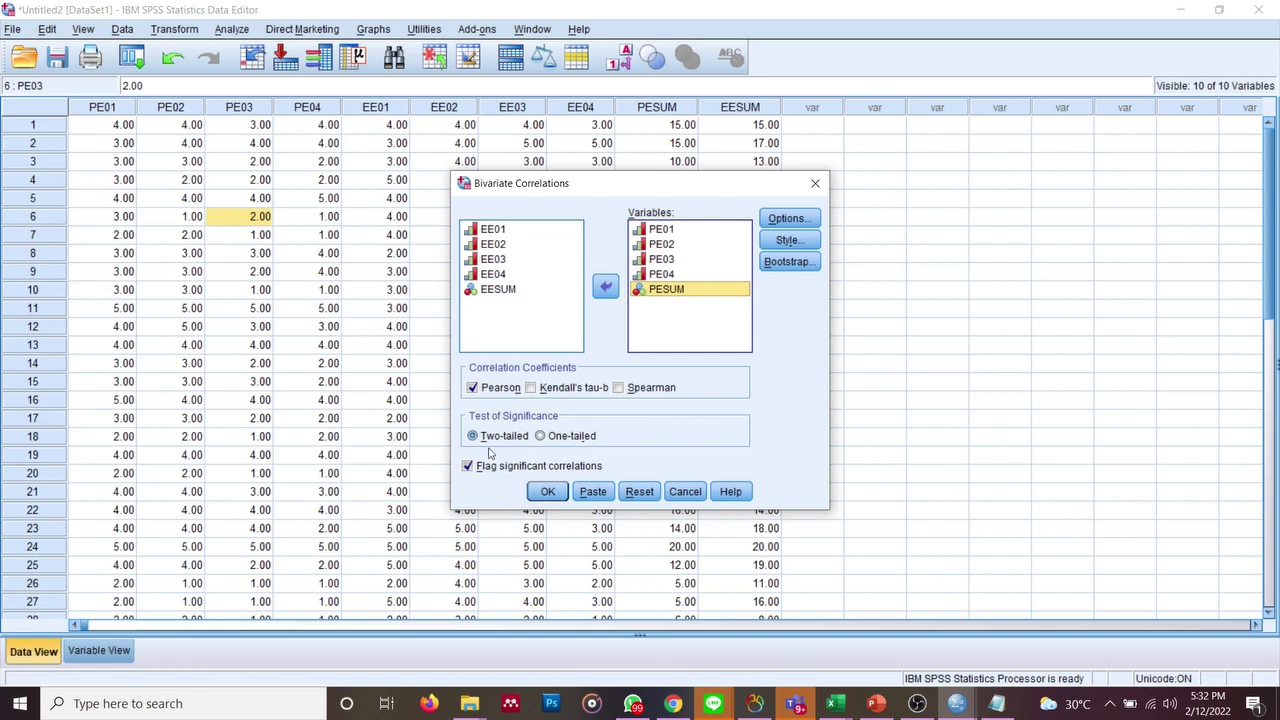
left_click(548, 492)
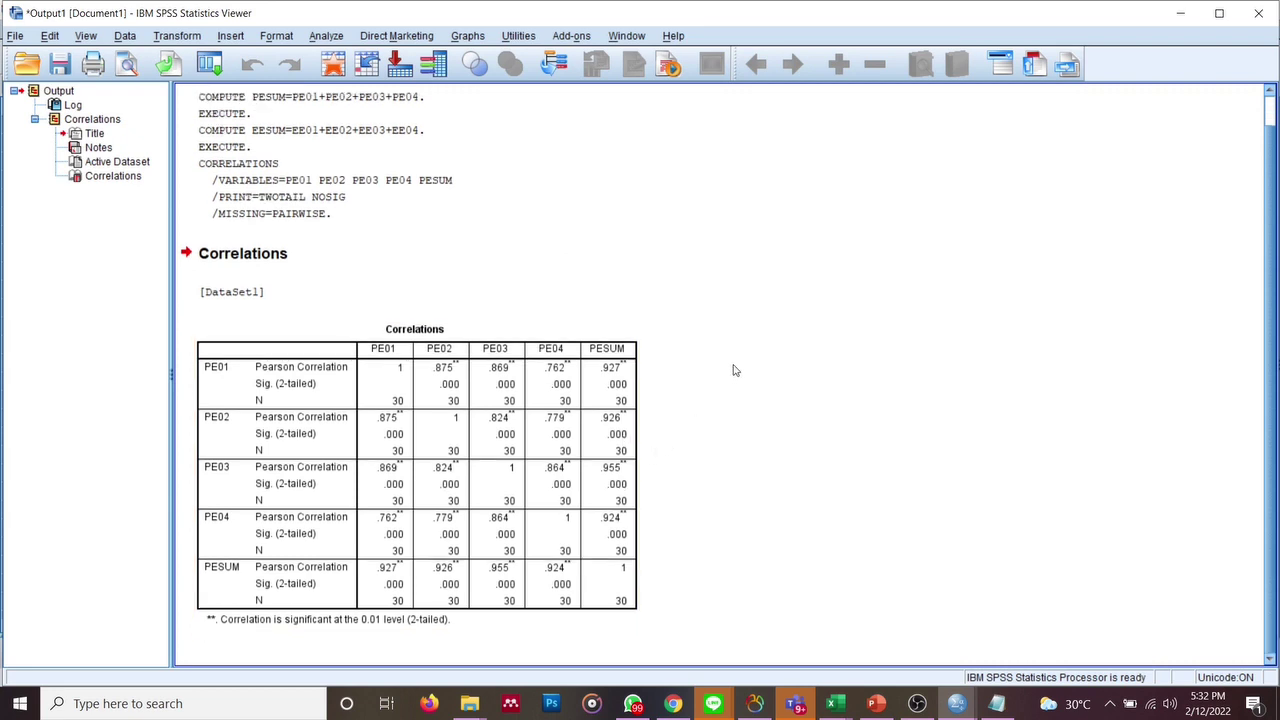
left_click(630, 376)
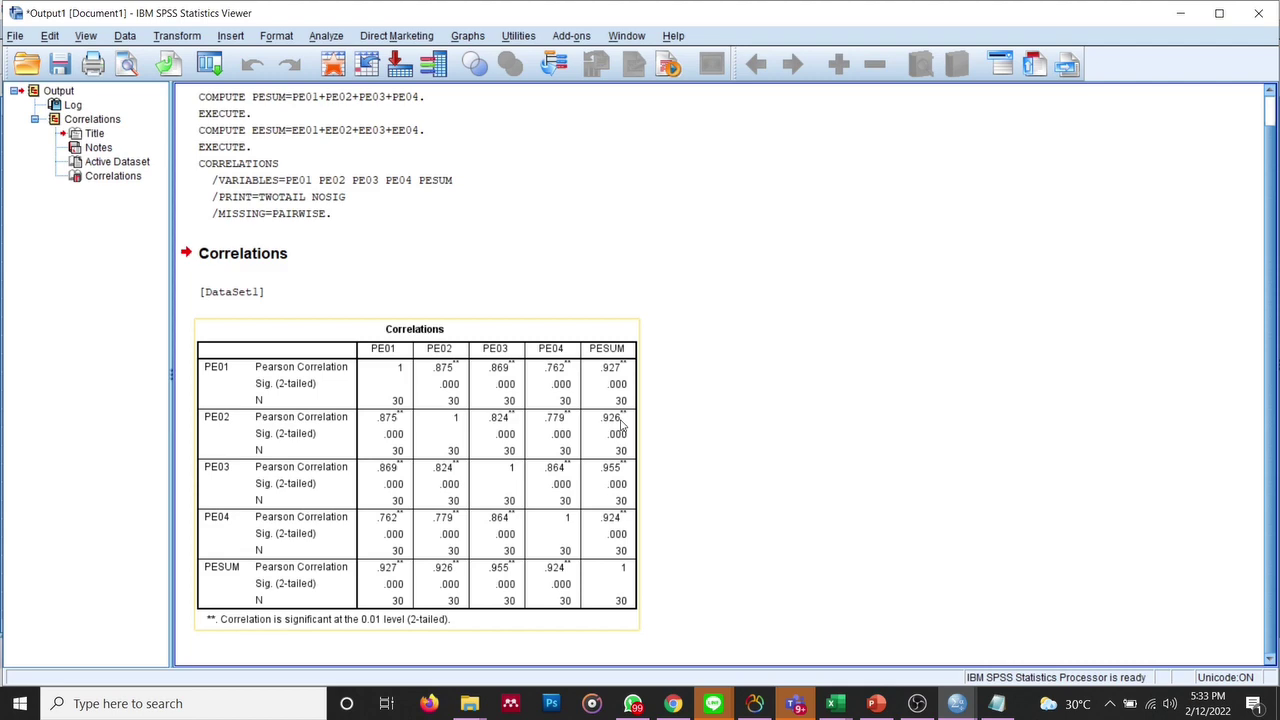
Return to the Data Editor, reopen Bivariate Correlations and reset it to clear the PE variables
key("alt+Tab")
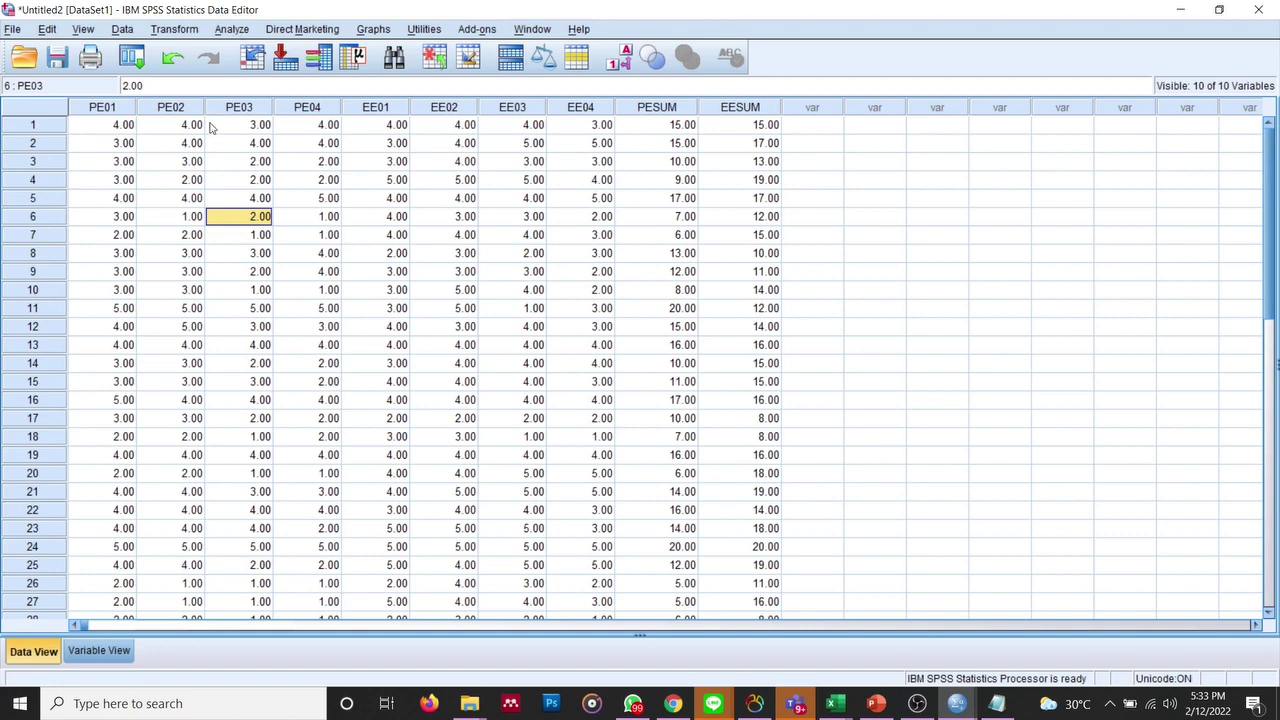
left_click(228, 30)
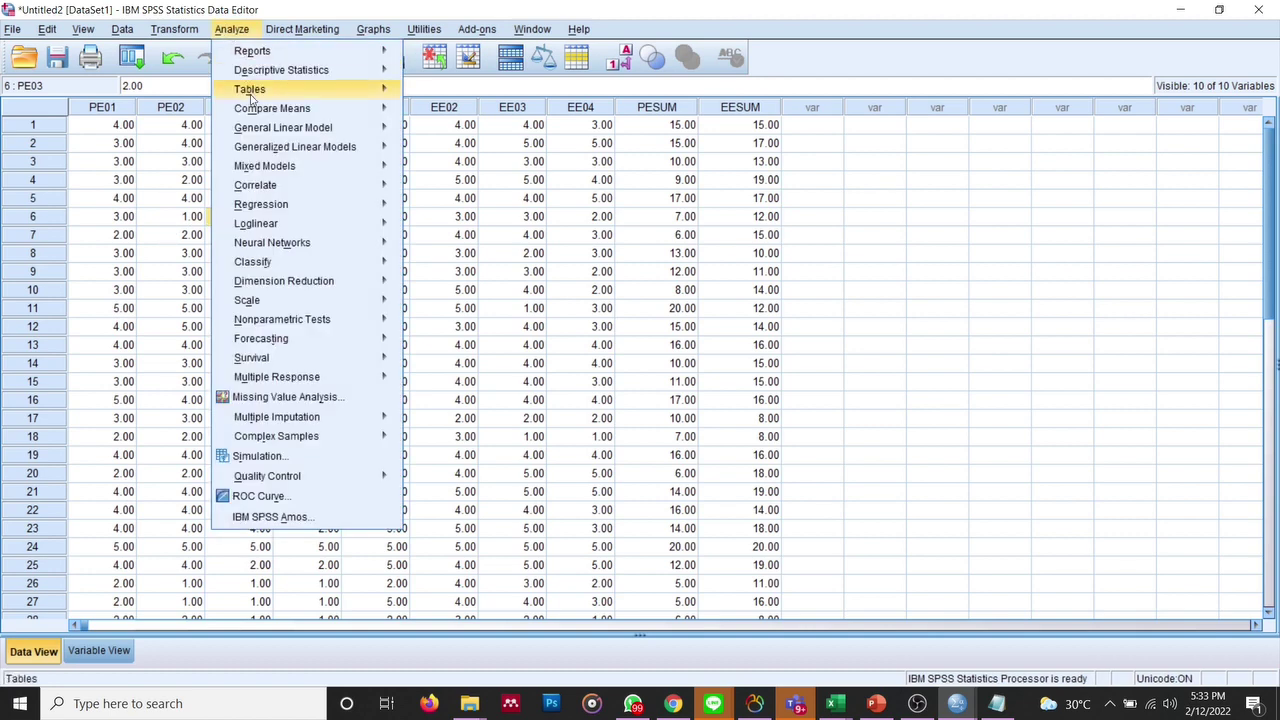
mouse_move(290, 186)
left_click(450, 190)
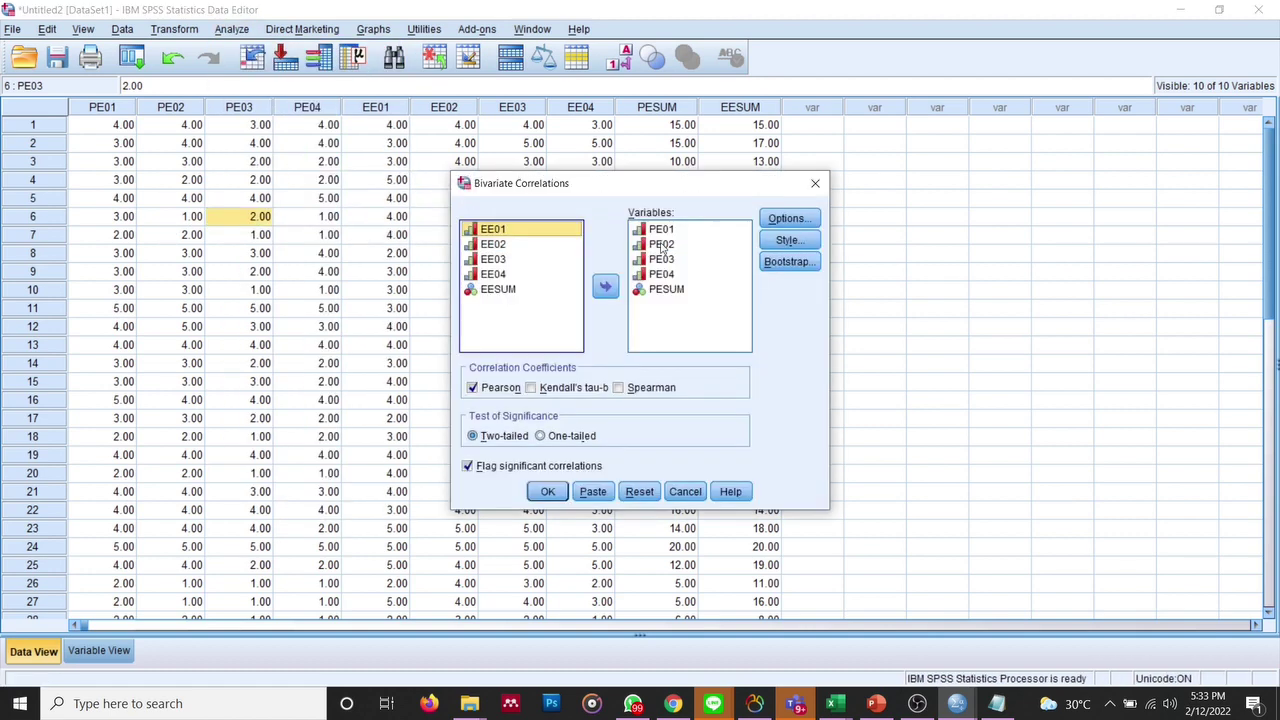
left_click(639, 491)
Run a two-tailed Pearson bivariate correlation on EE01, EE02, EE03, EE04 and EESUM
left_click(497, 290)
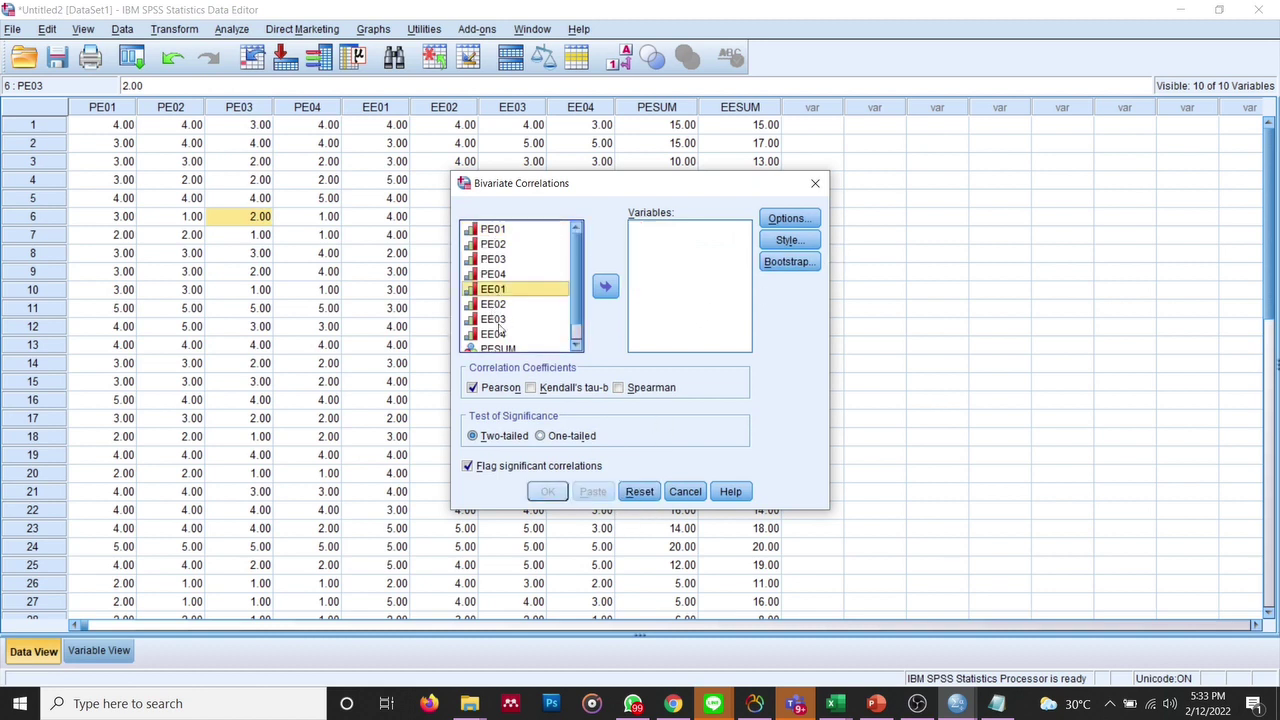
left_click(500, 334, "ctrl")
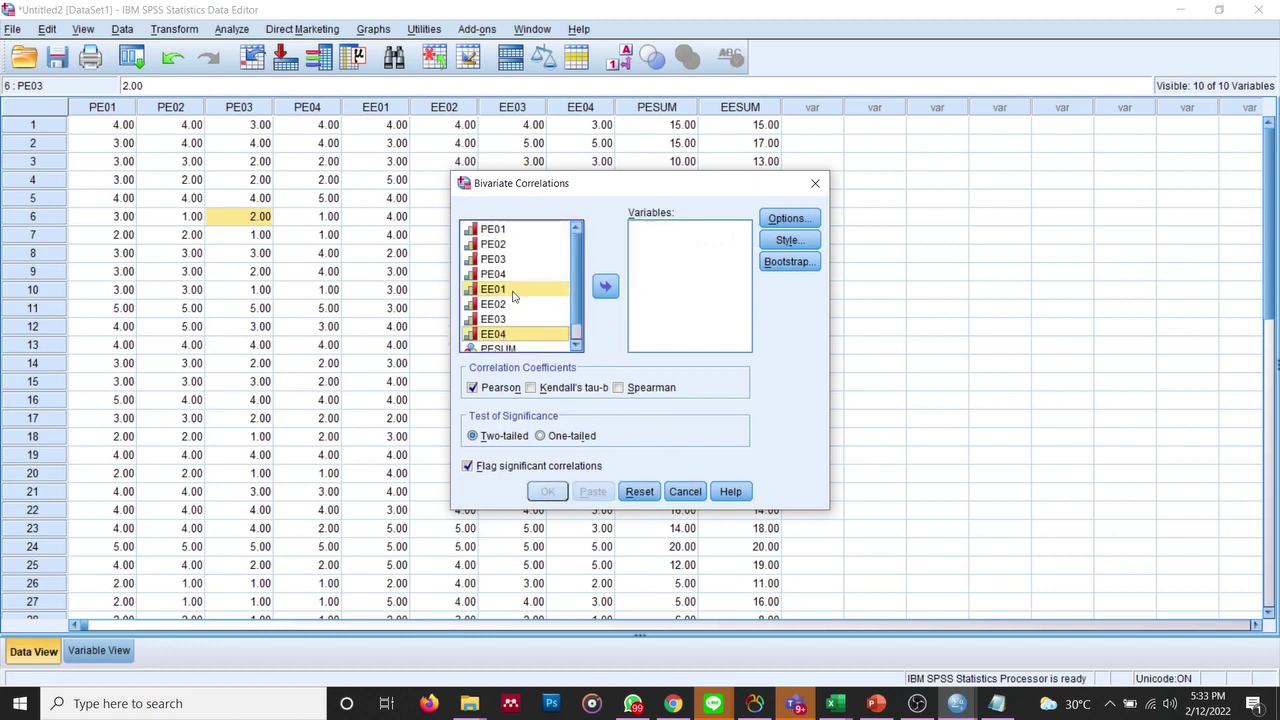
left_click(515, 290)
left_click(505, 334, "shift")
left_click(605, 287)
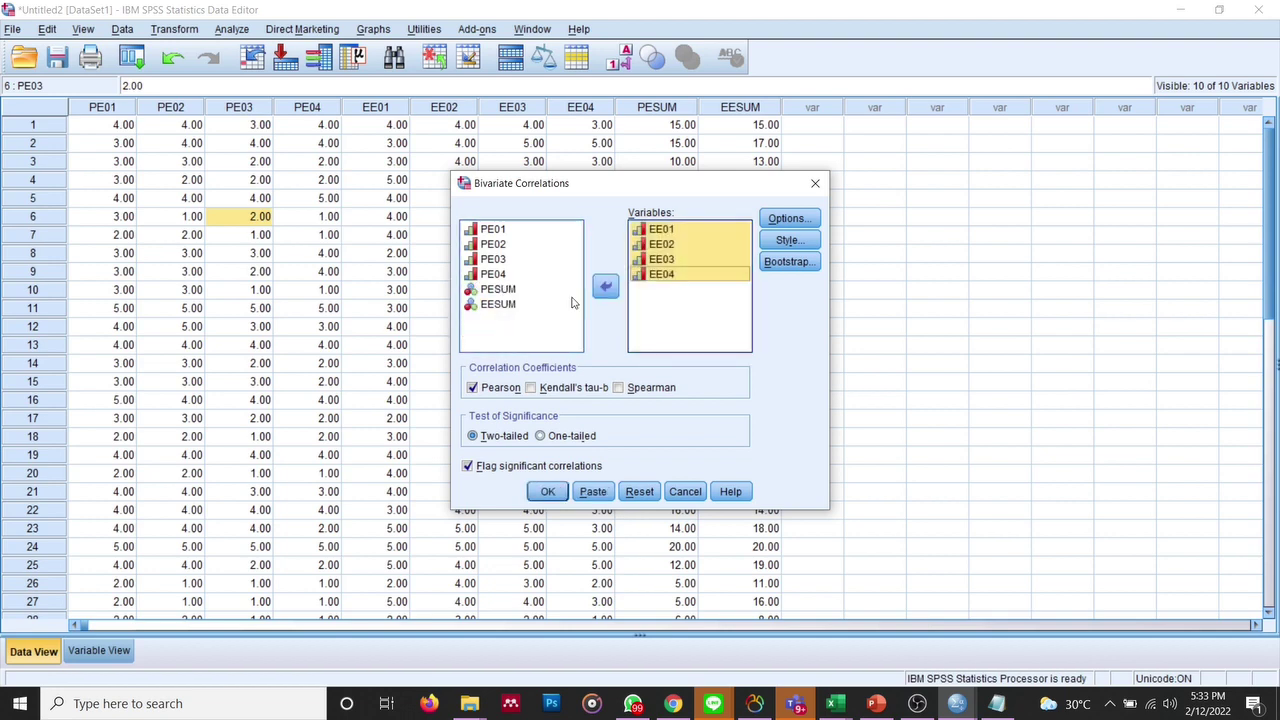
left_click(520, 304)
left_click(605, 287)
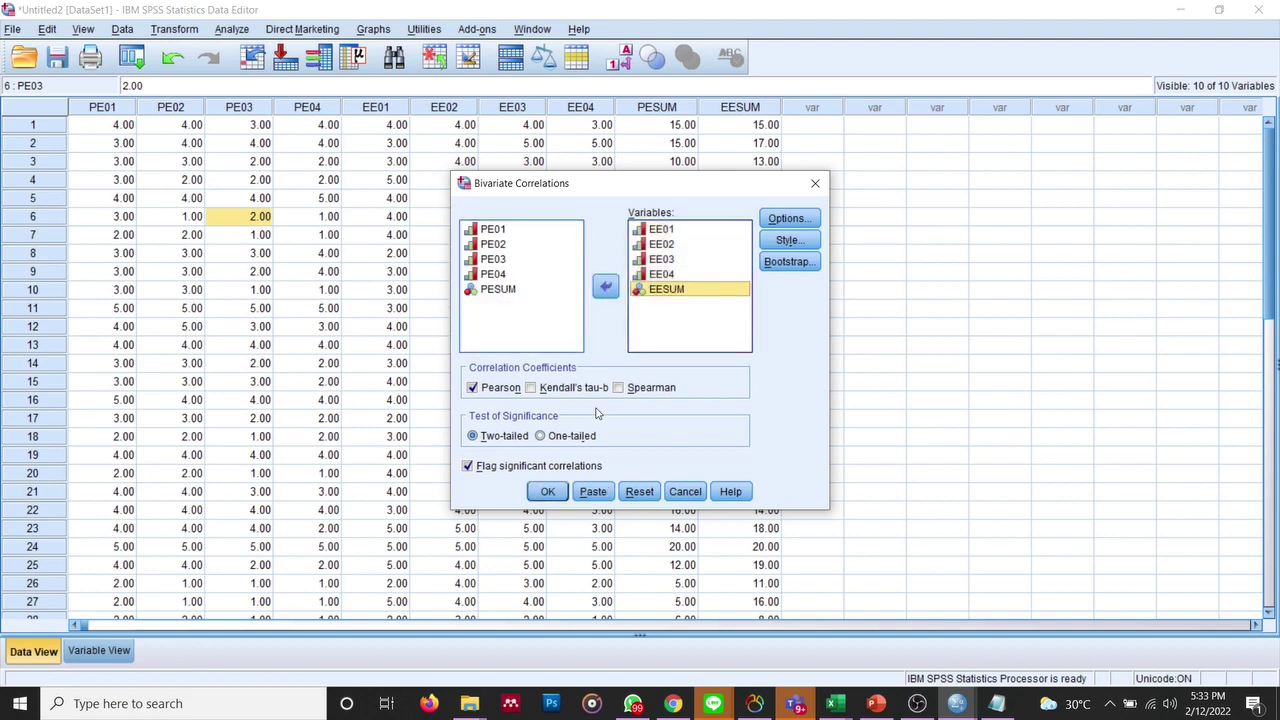
left_click(547, 491)
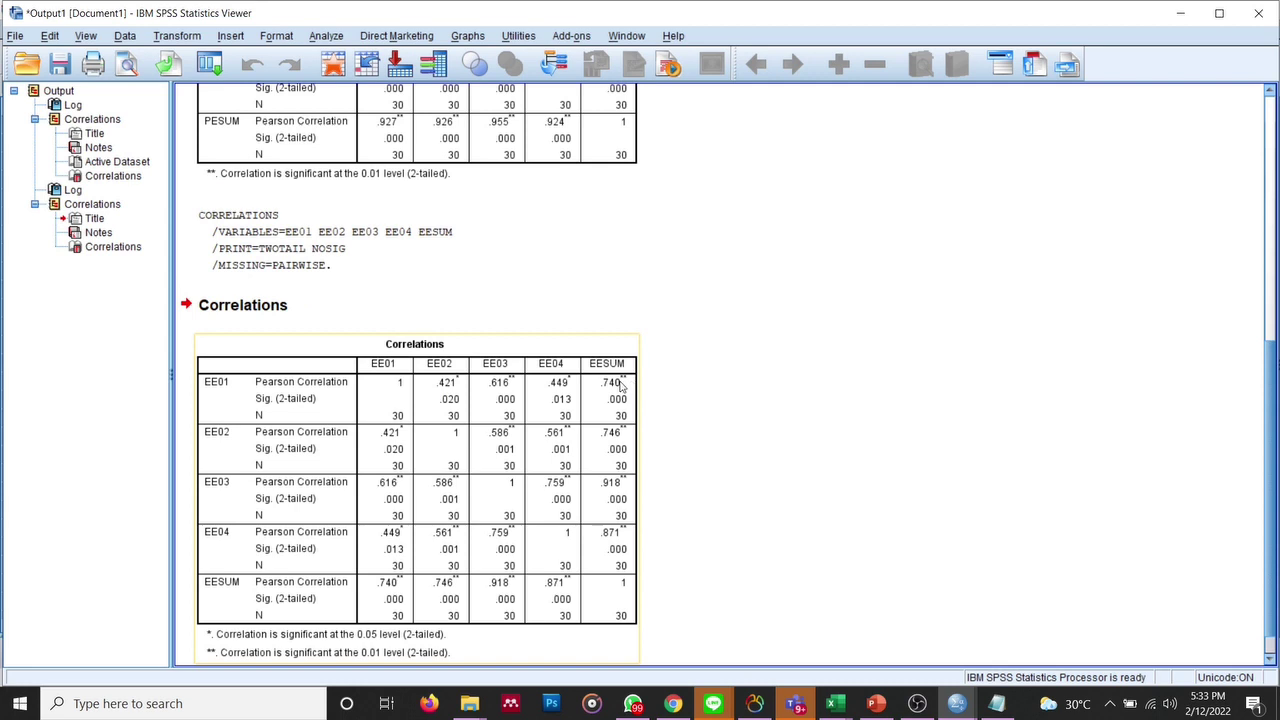